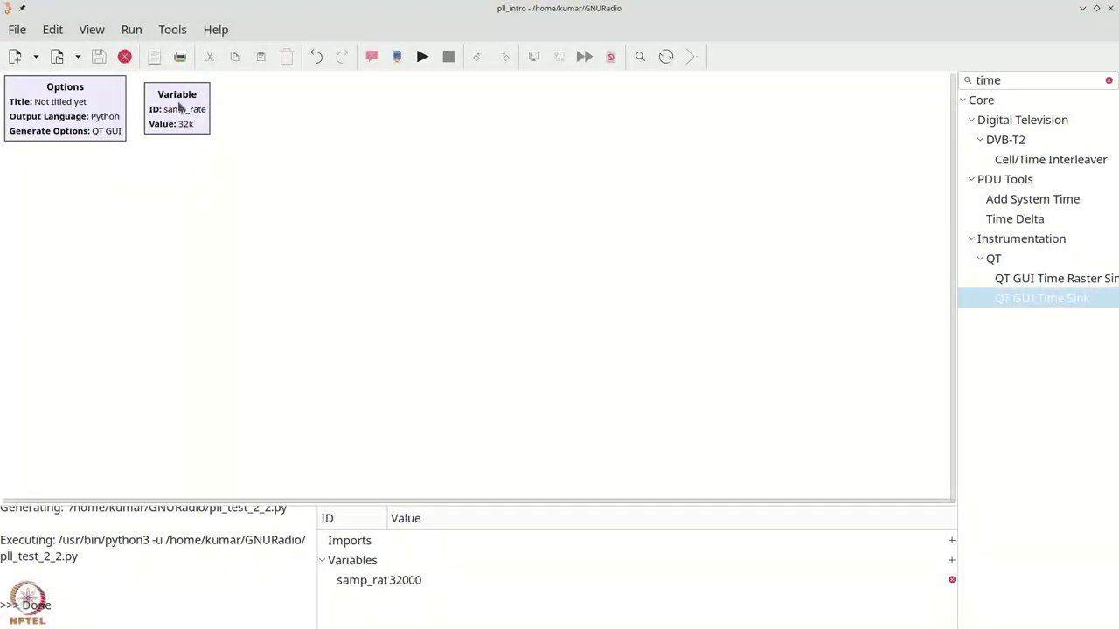
Step: Set the samp_rate variable's value to 192000
double_click(179, 106)
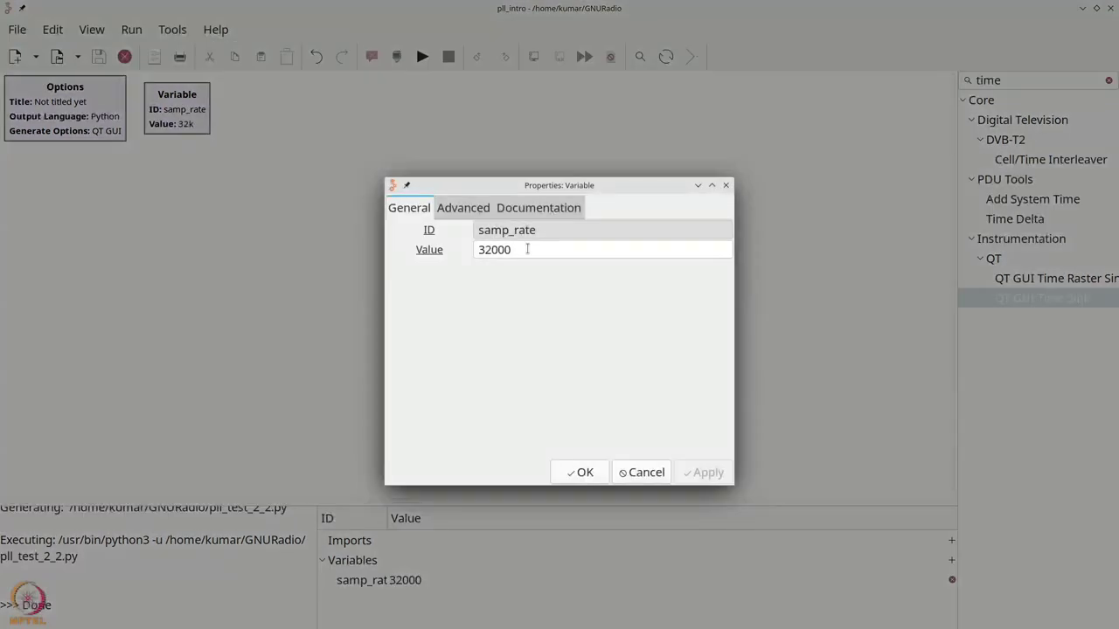
text(18)
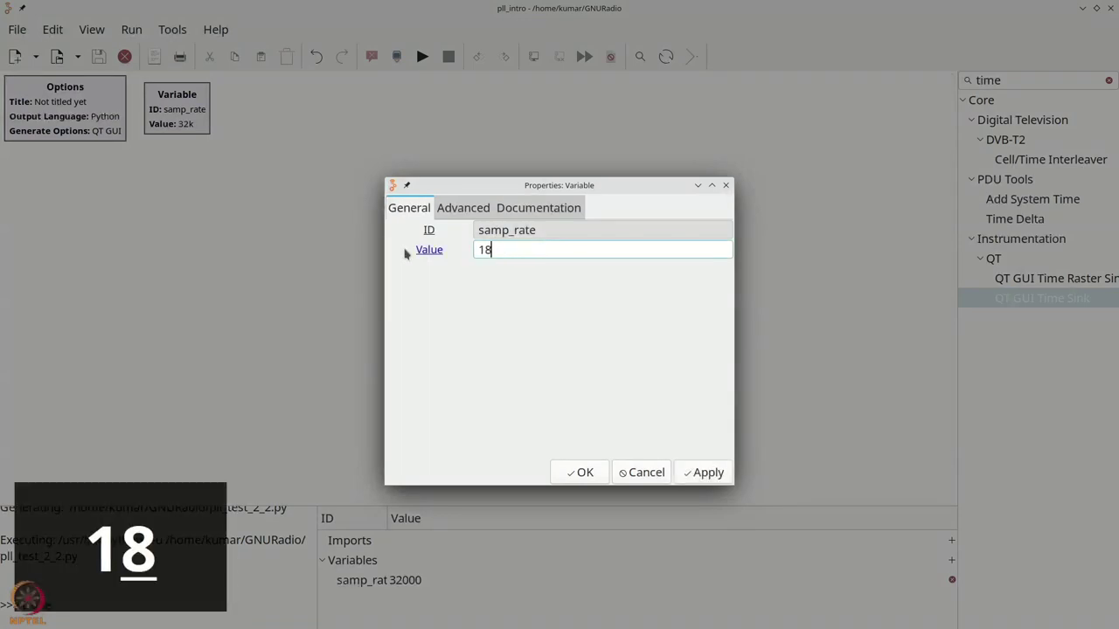
text(92000)
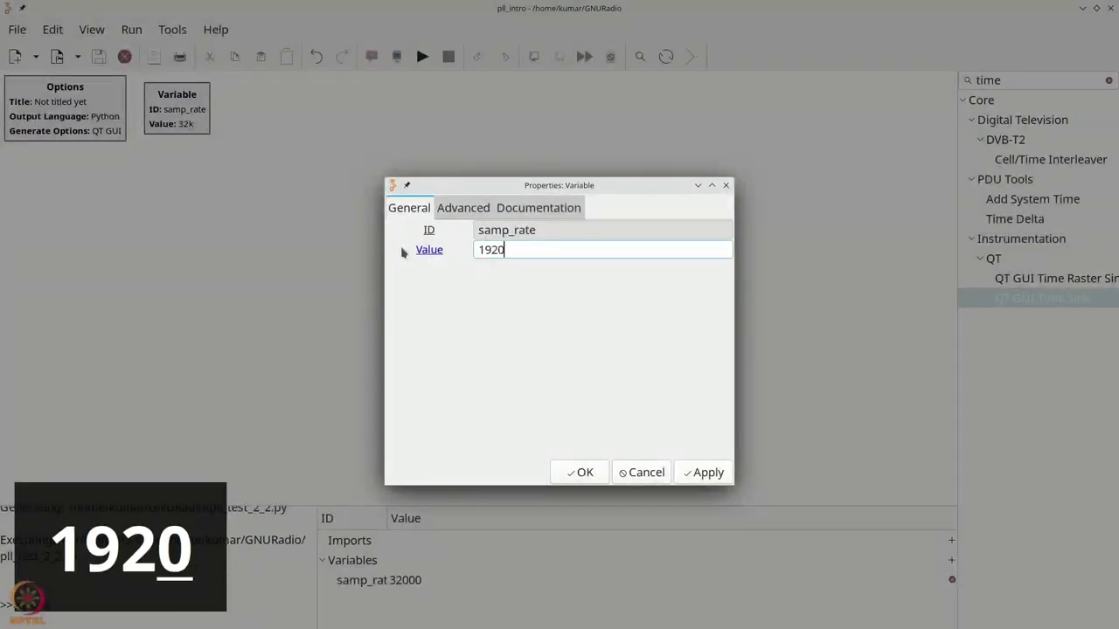
click(580, 472)
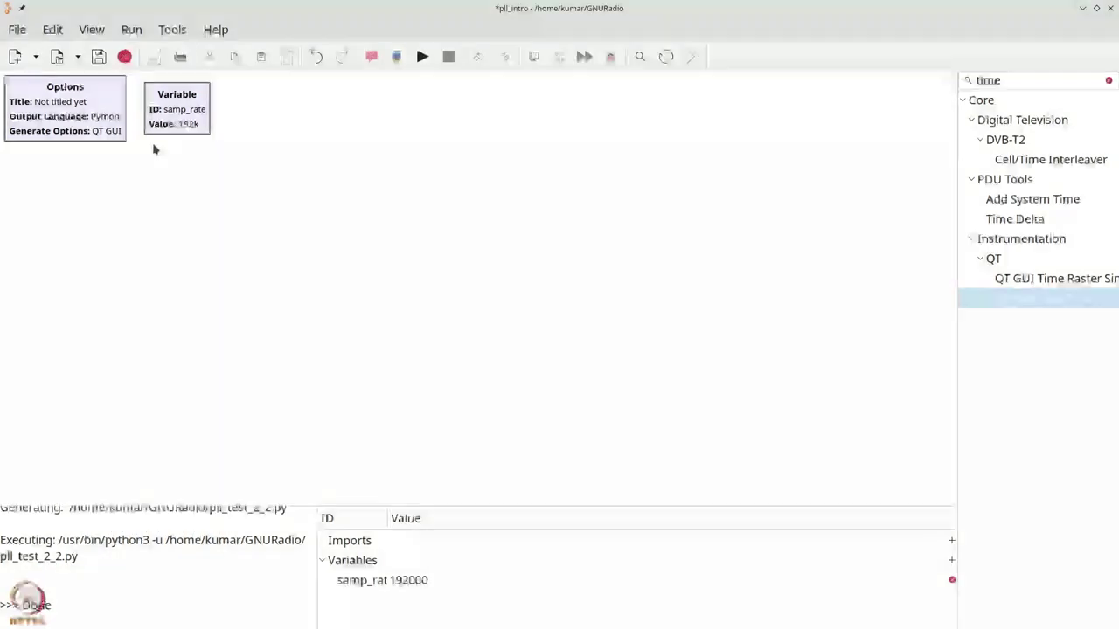
Step: Add a Signal Source block below the Options block and set its output type to float
key(ctrl+f)
text(sign)
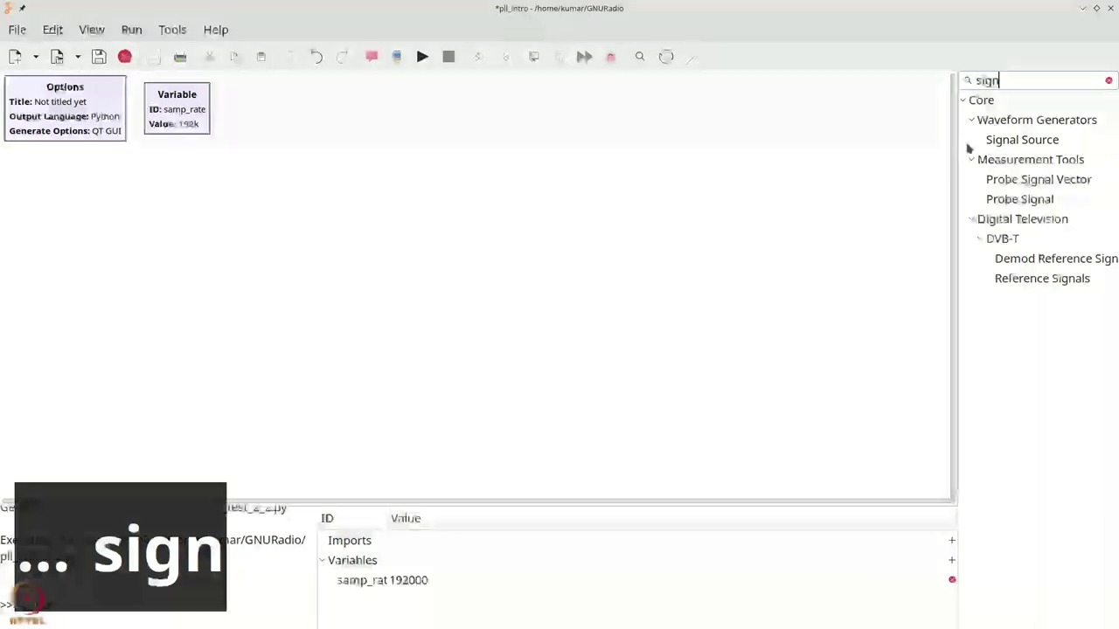
drag(1022, 139, 100, 220)
double_click(99, 218)
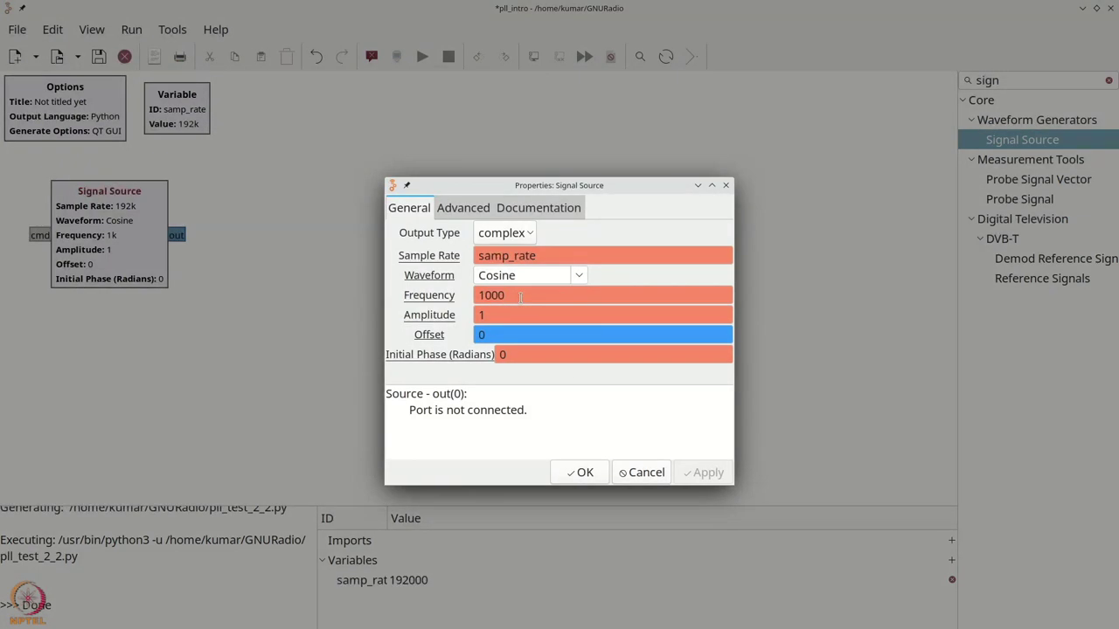
click(579, 473)
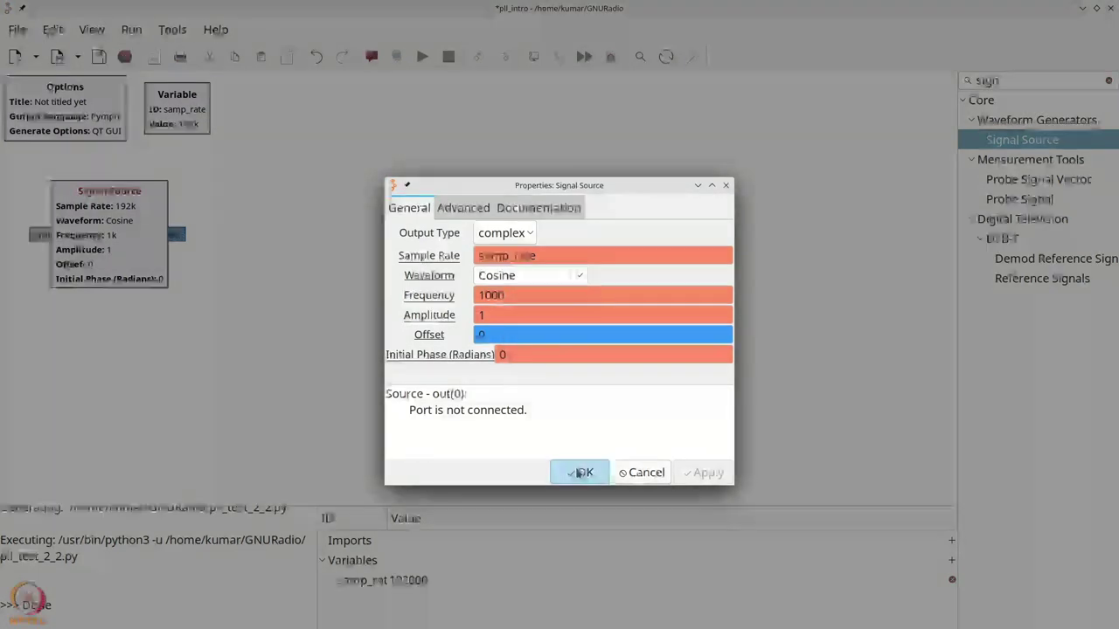
double_click(158, 237)
click(481, 239)
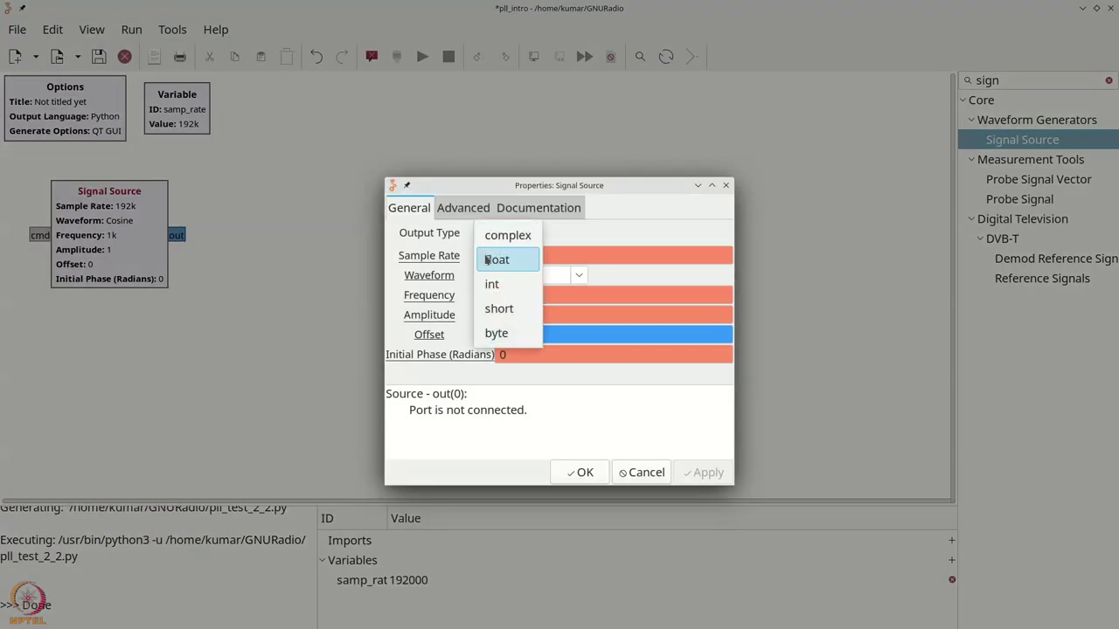
click(496, 257)
click(584, 473)
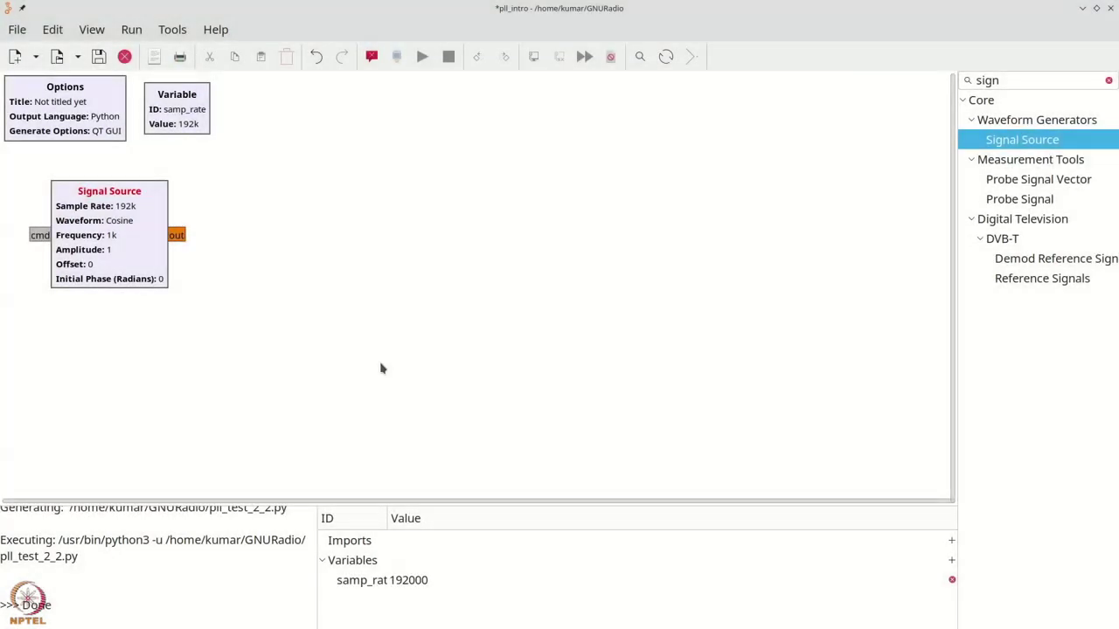
Step: Duplicate the cosine Signal Source block and place the copy below the original
click(149, 234)
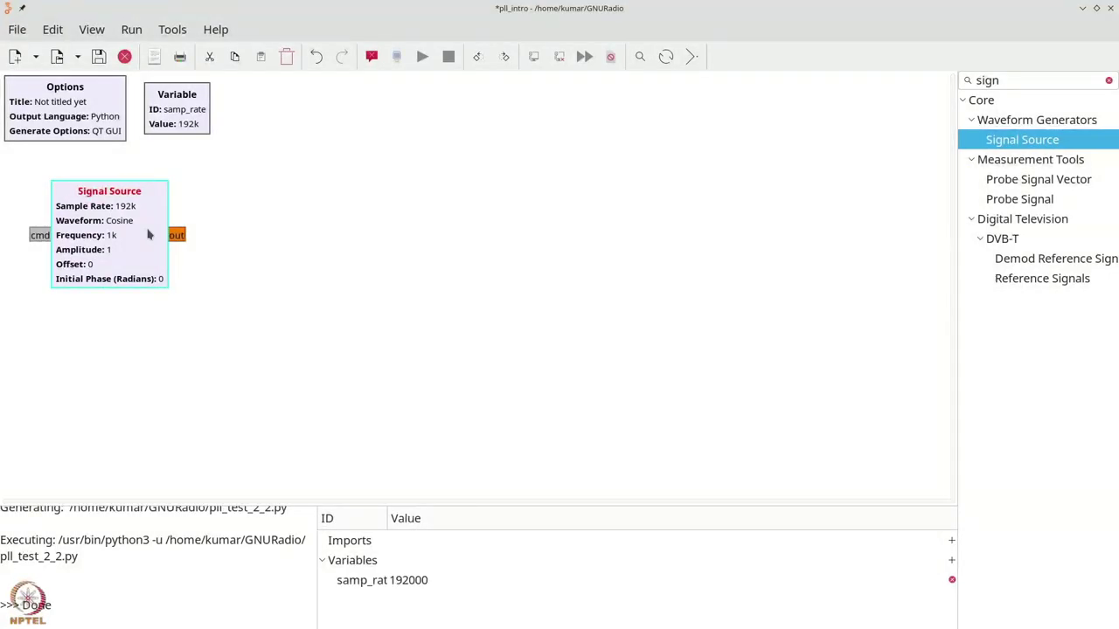
key(ctrl+c)
key(ctrl+b)
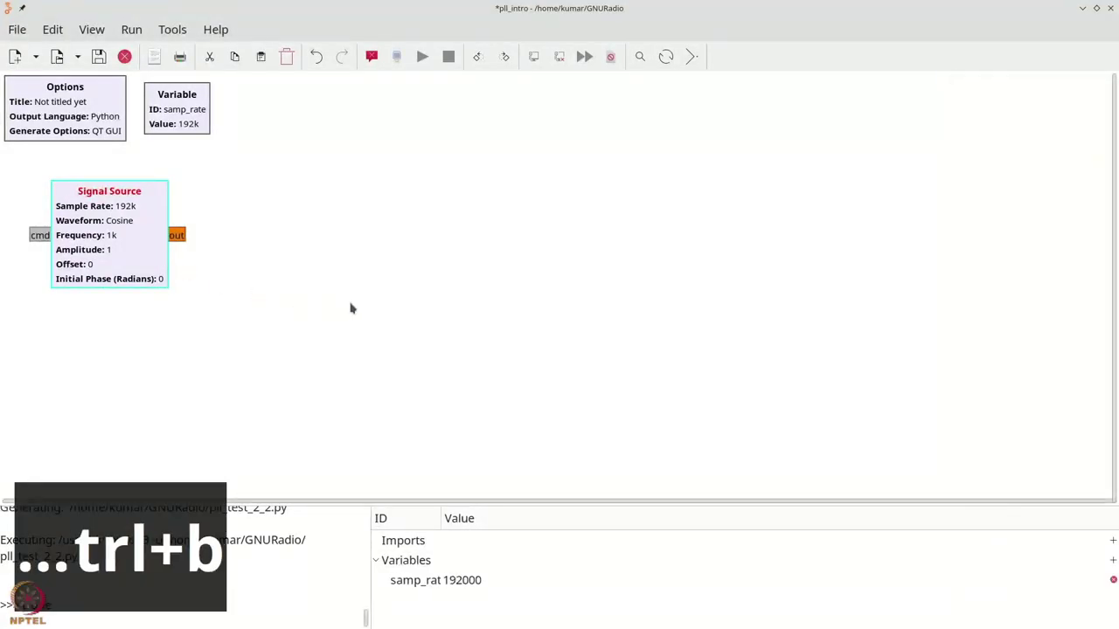
key(ctrl+b)
key(ctrl+v)
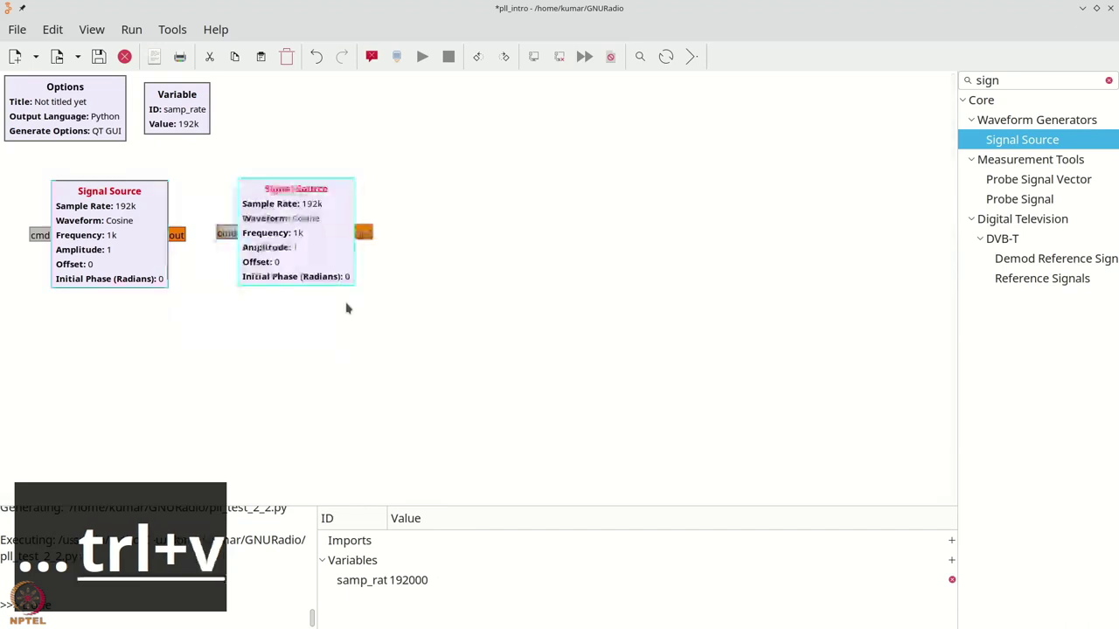
drag(293, 253, 140, 370)
Step: Set the lower Signal Source's waveform to Sine and its frequency to 1000 + delta_f
double_click(140, 371)
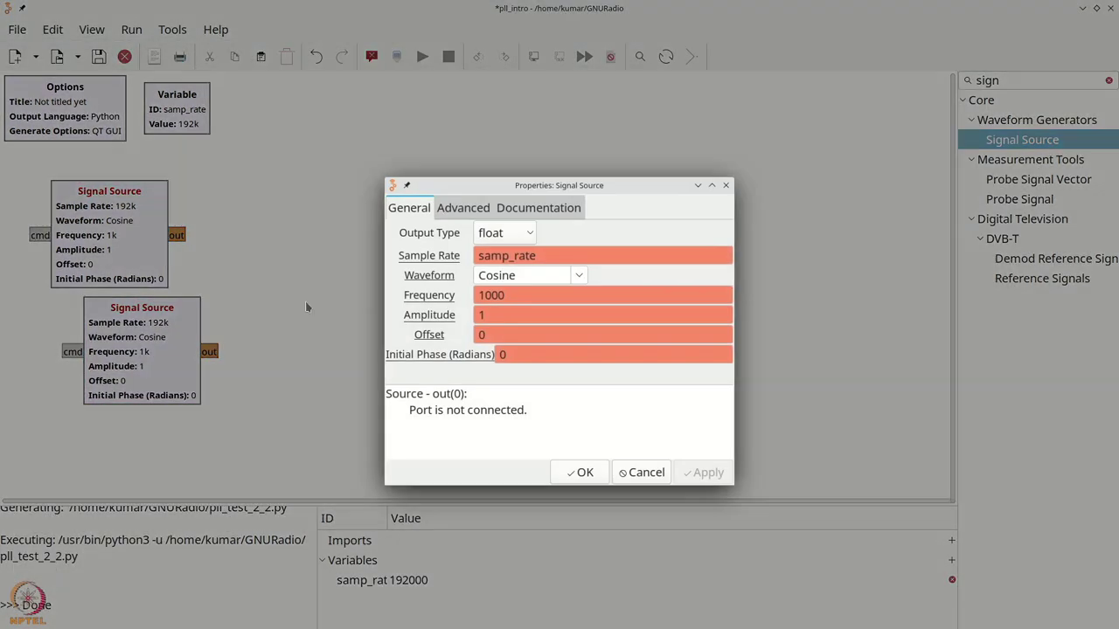
click(581, 276)
click(502, 322)
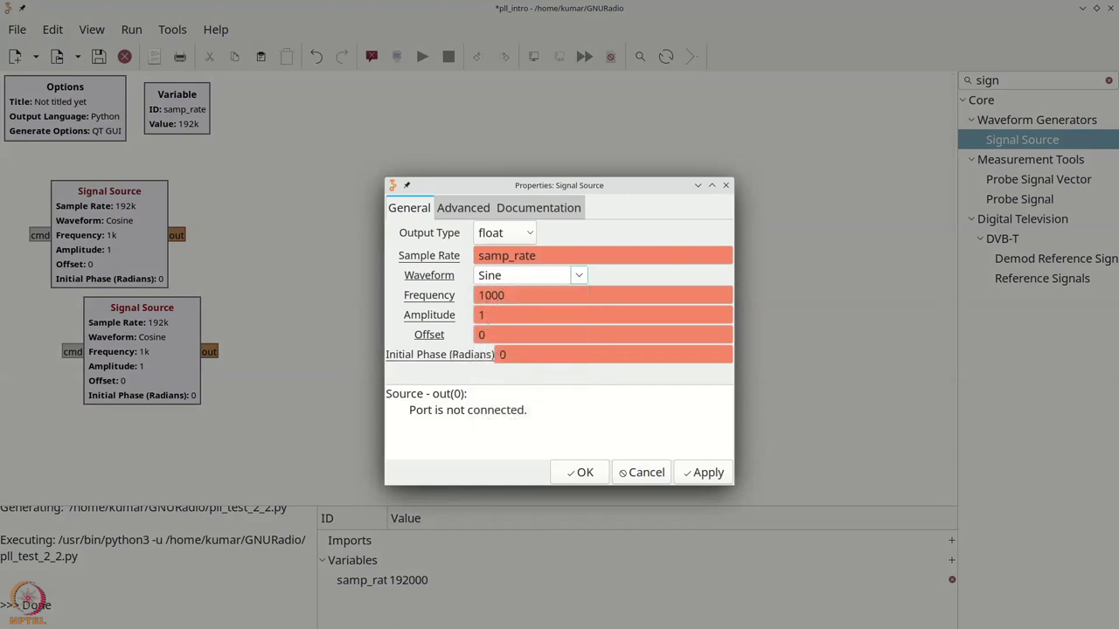
text(+ delta_f)
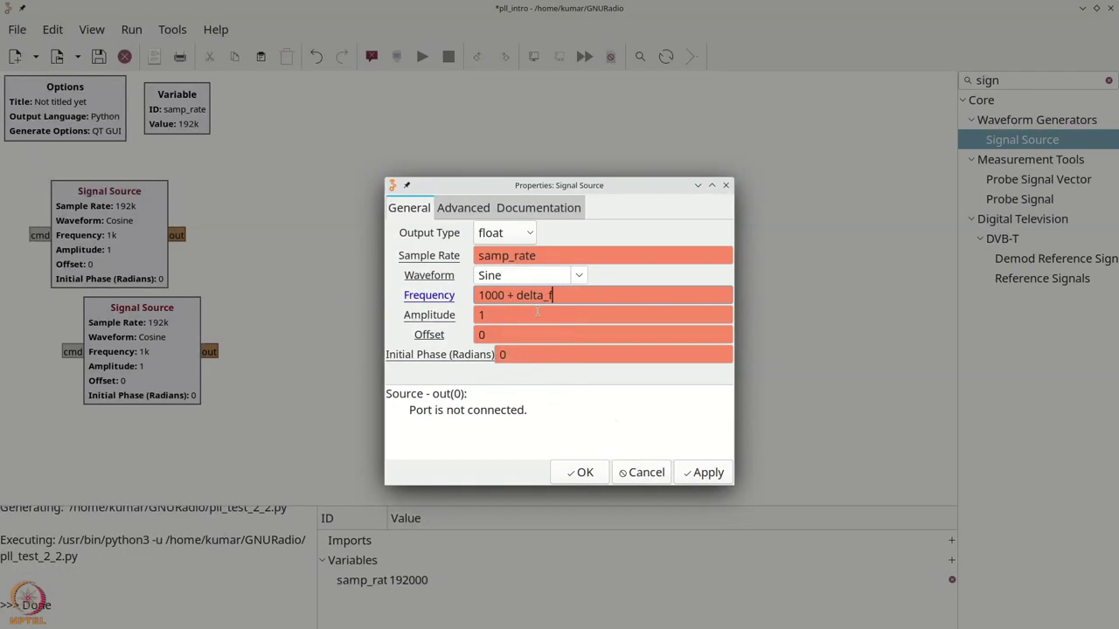
click(581, 472)
Step: Add a QT GUI Range block beside the samp_rate variable, with ID delta_f and default value 0
key(ctrl+f)
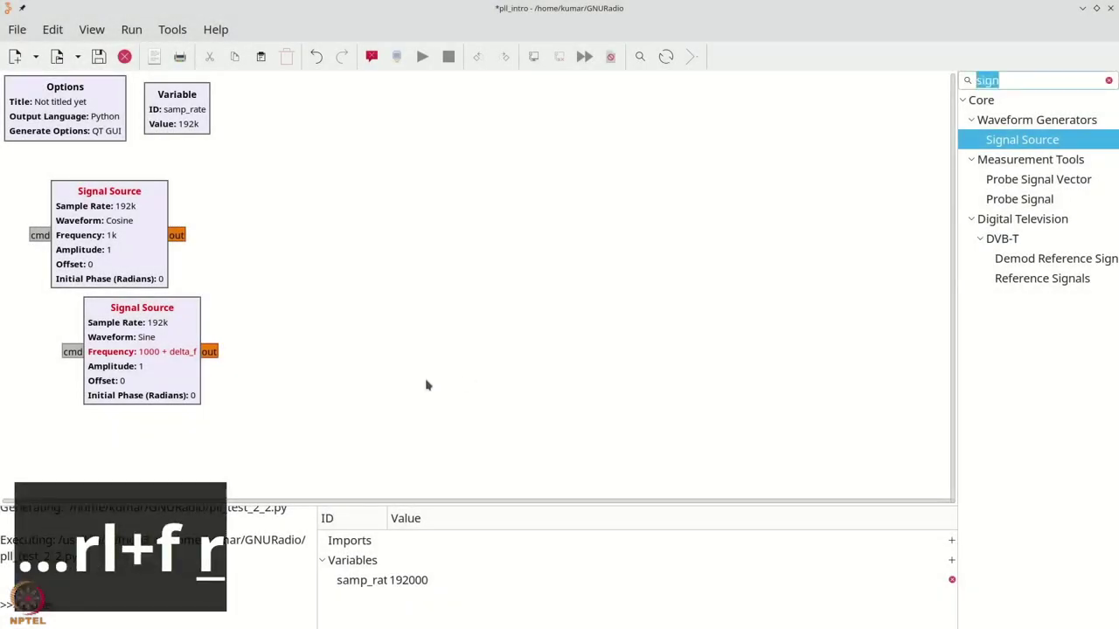
text(range)
drag(1014, 161, 289, 122)
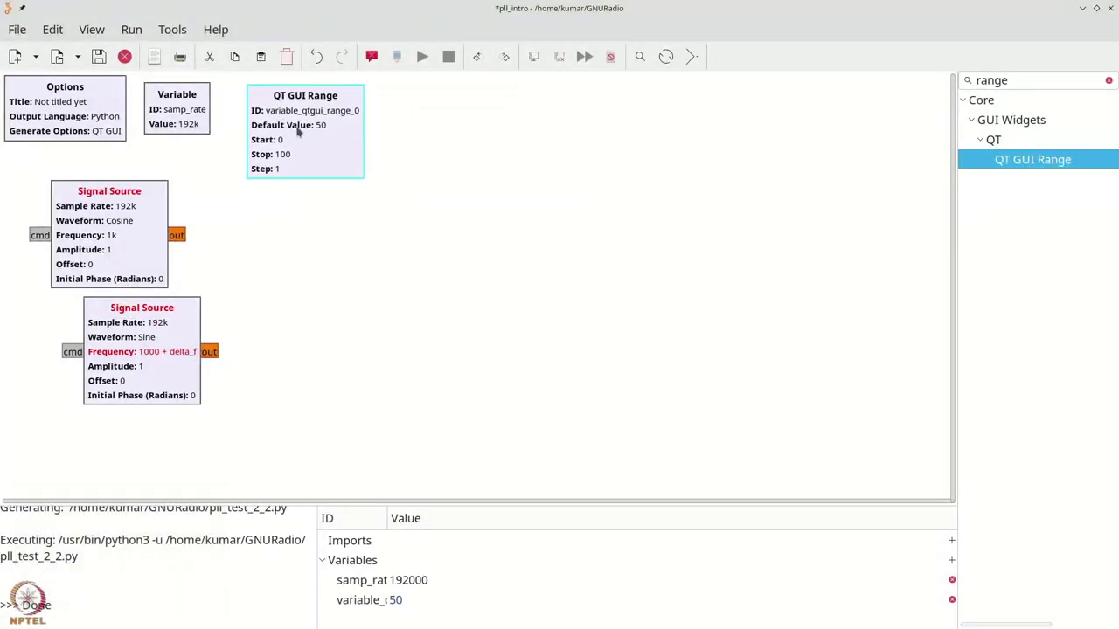
double_click(279, 140)
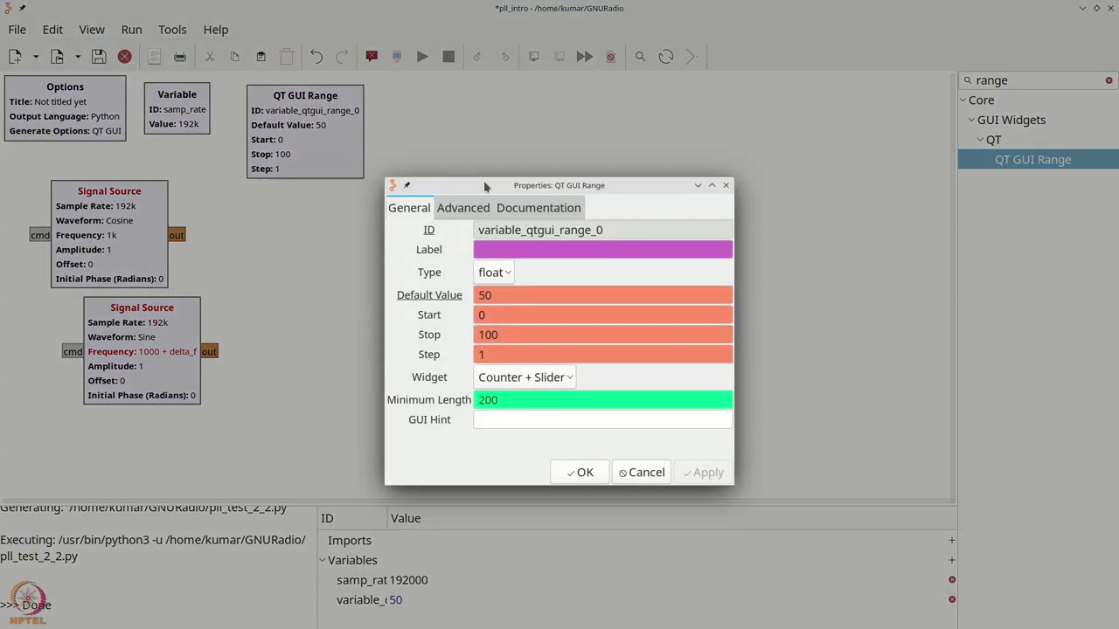
text(de)
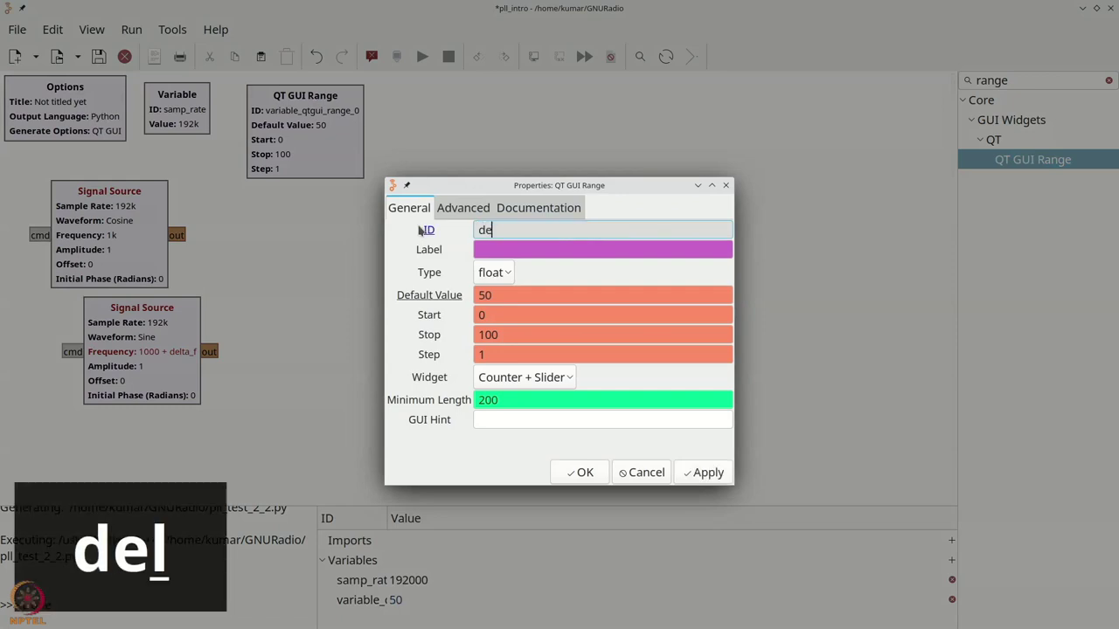
text(lta_)
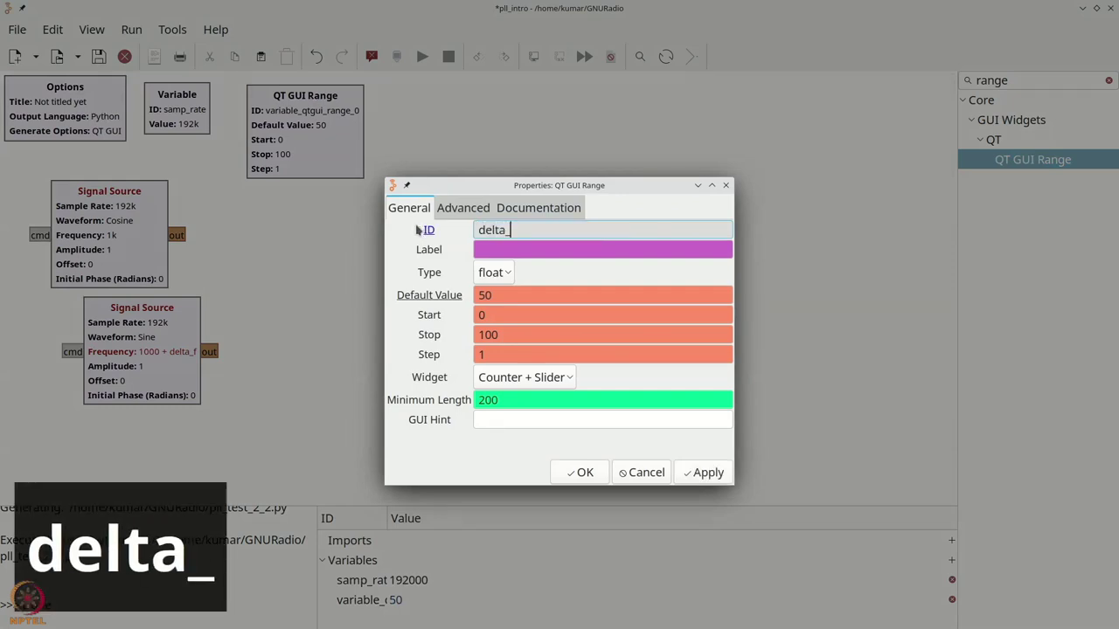
text(f)
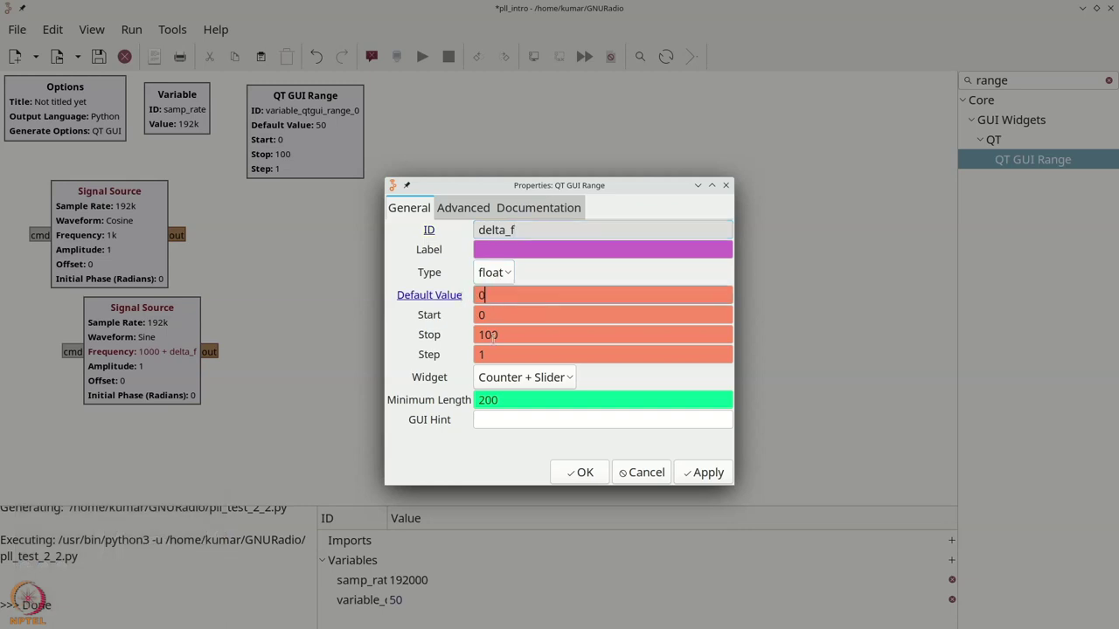
Step: Set the delta_f range to start at -10 and stop at 10 with a step of 0.1
click(504, 316)
drag(504, 336, 486, 335)
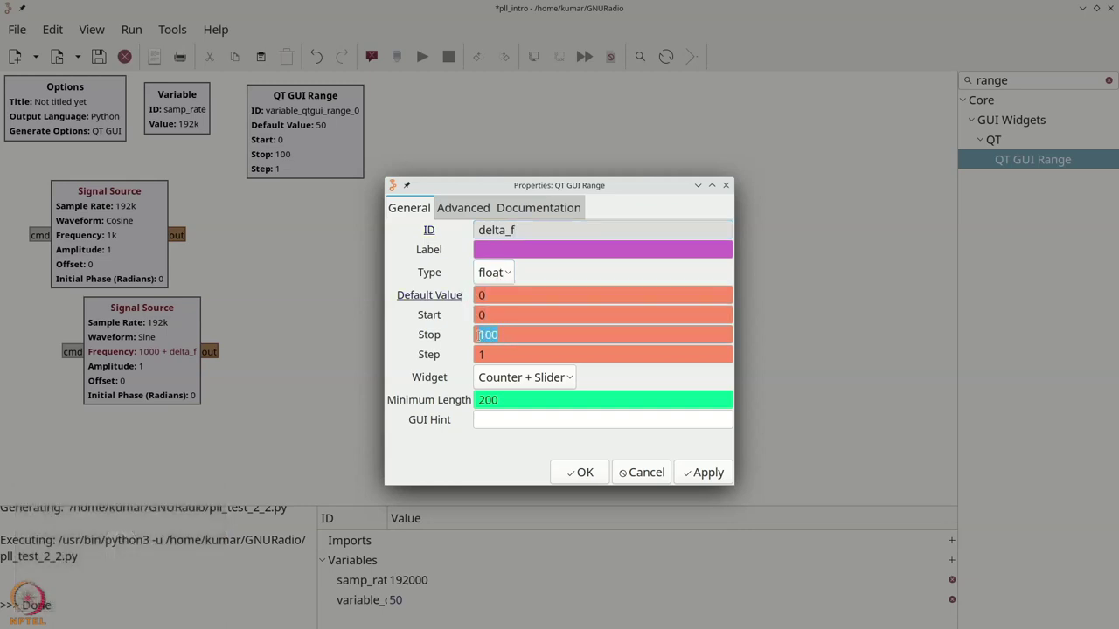
double_click(481, 315)
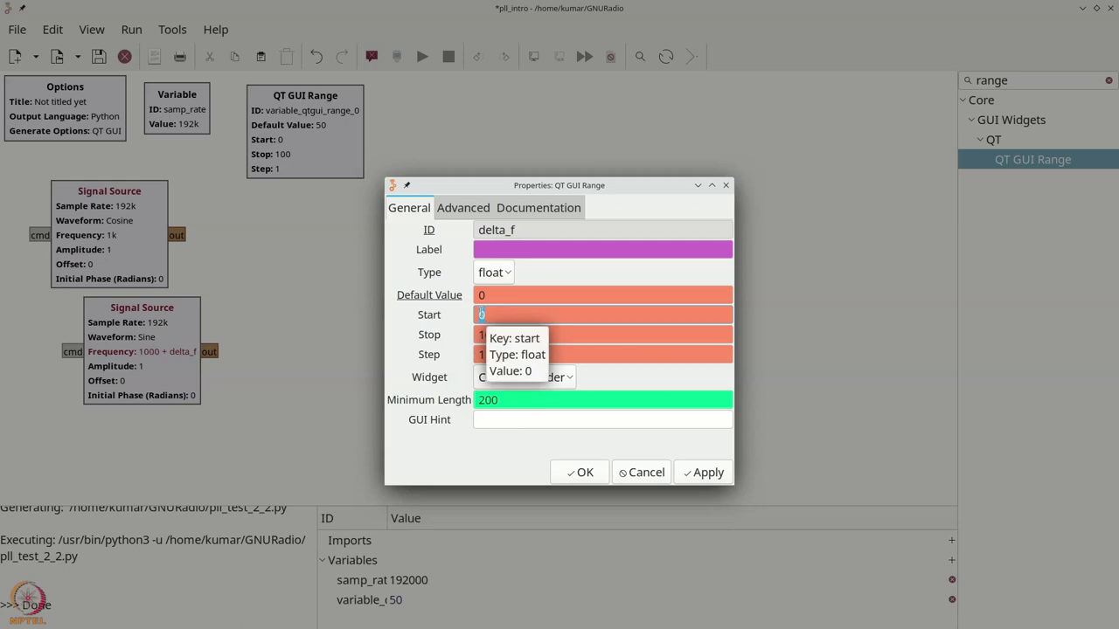
text(-10)
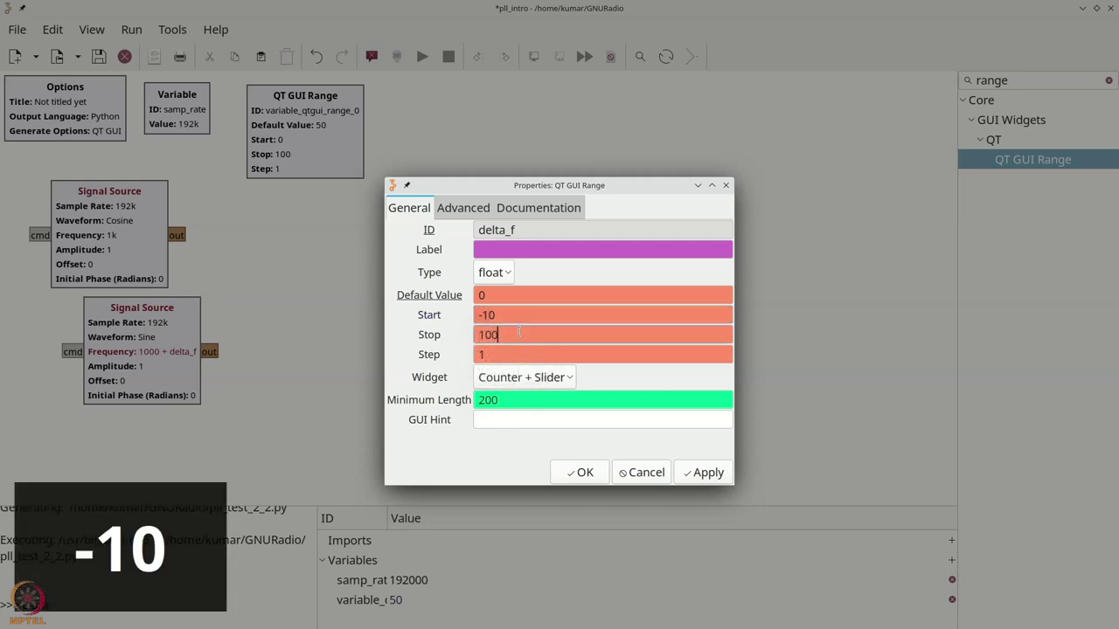
key(BackSpace)
click(490, 354)
key(BackSpace)
text(0.)
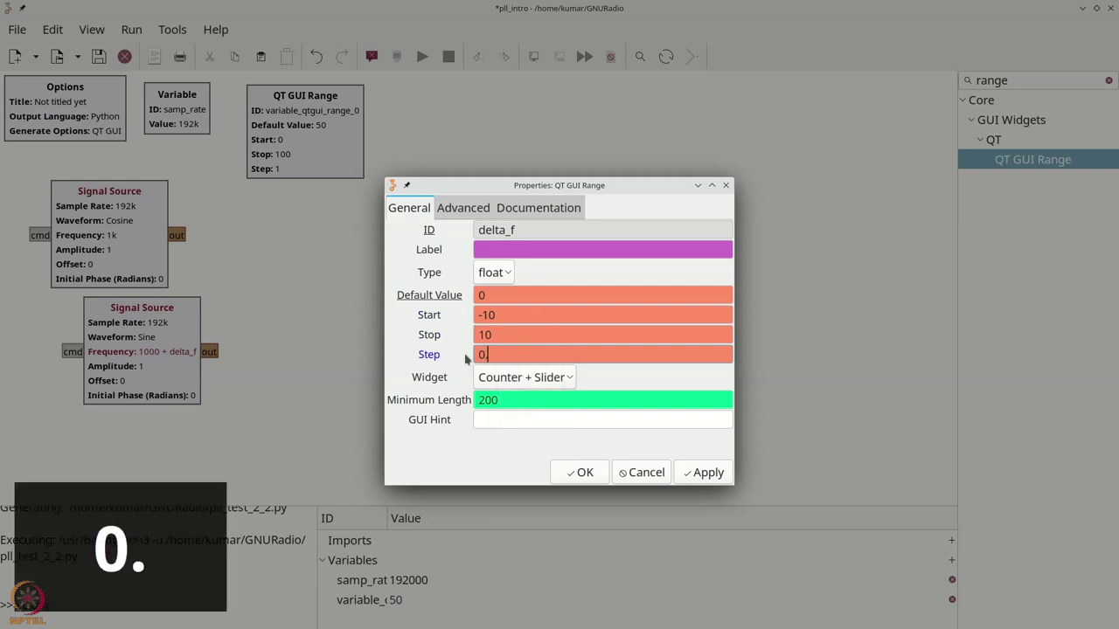
click(580, 472)
Step: Set the cosine Signal Source's frequency to 10000
double_click(145, 265)
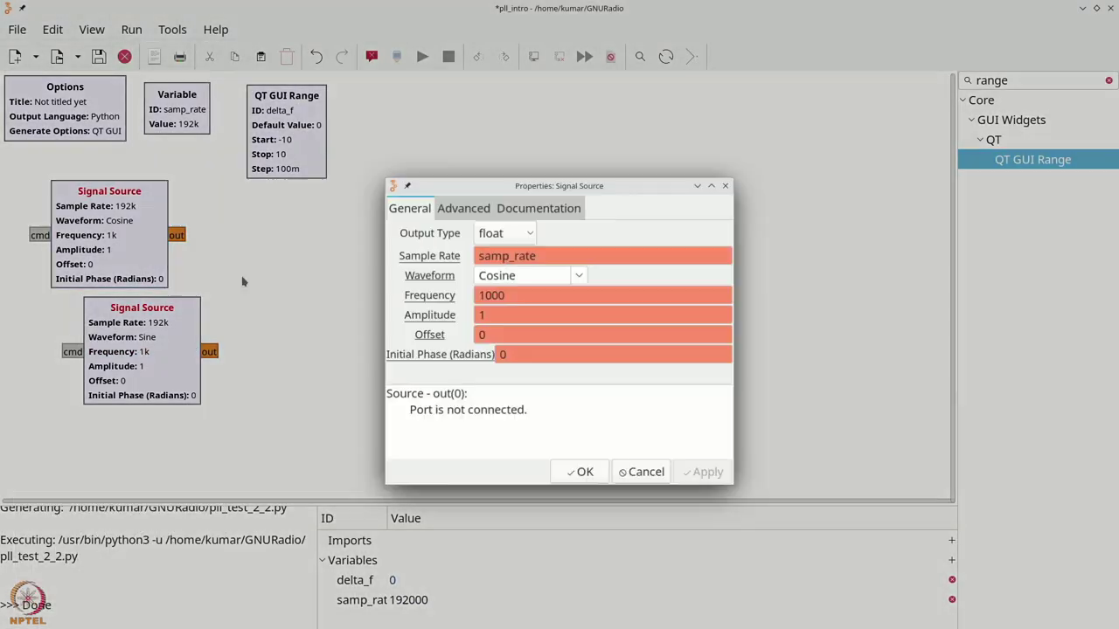
click(493, 296)
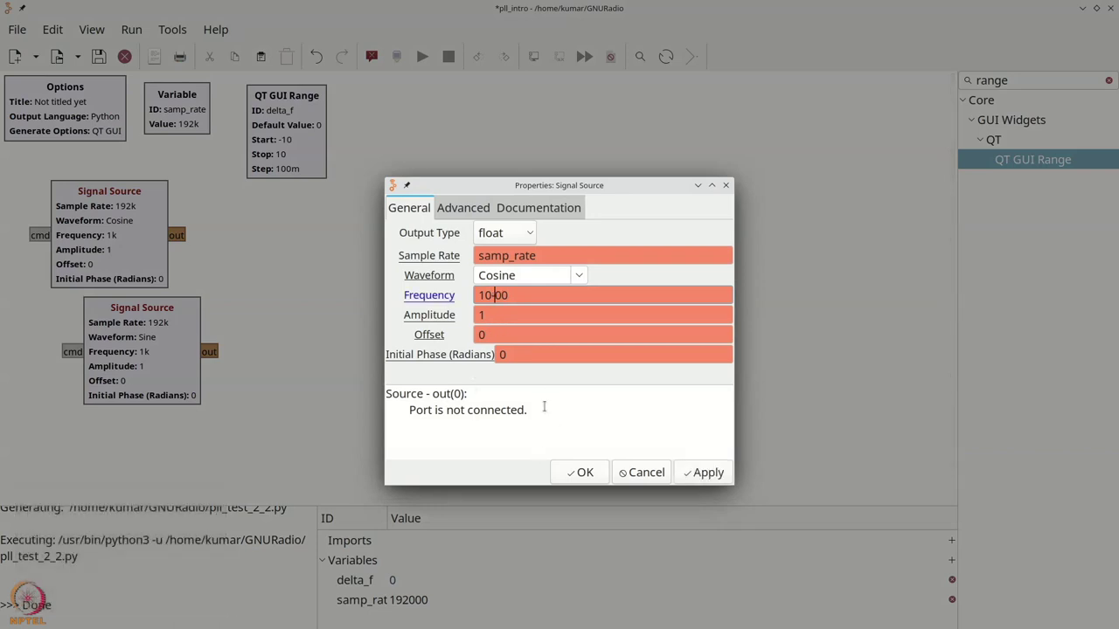
key(BackSpace)
text(00)
click(580, 472)
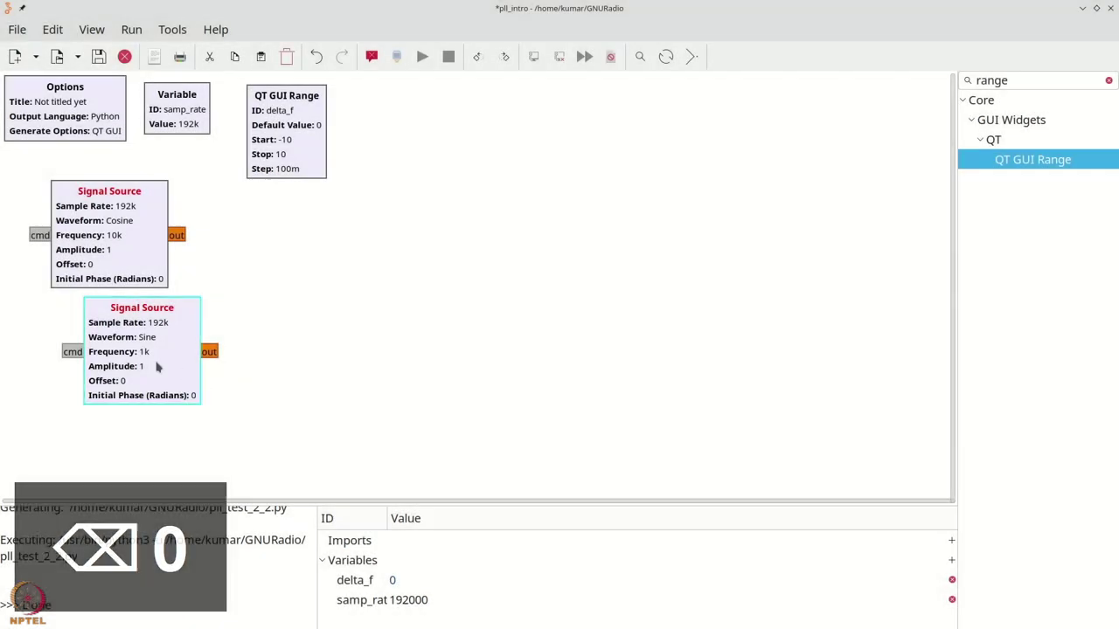
Step: Set the sine Signal Source's frequency to 10000 + delta_f and align the block directly beneath the cosine source
double_click(159, 367)
key(BackSpace)
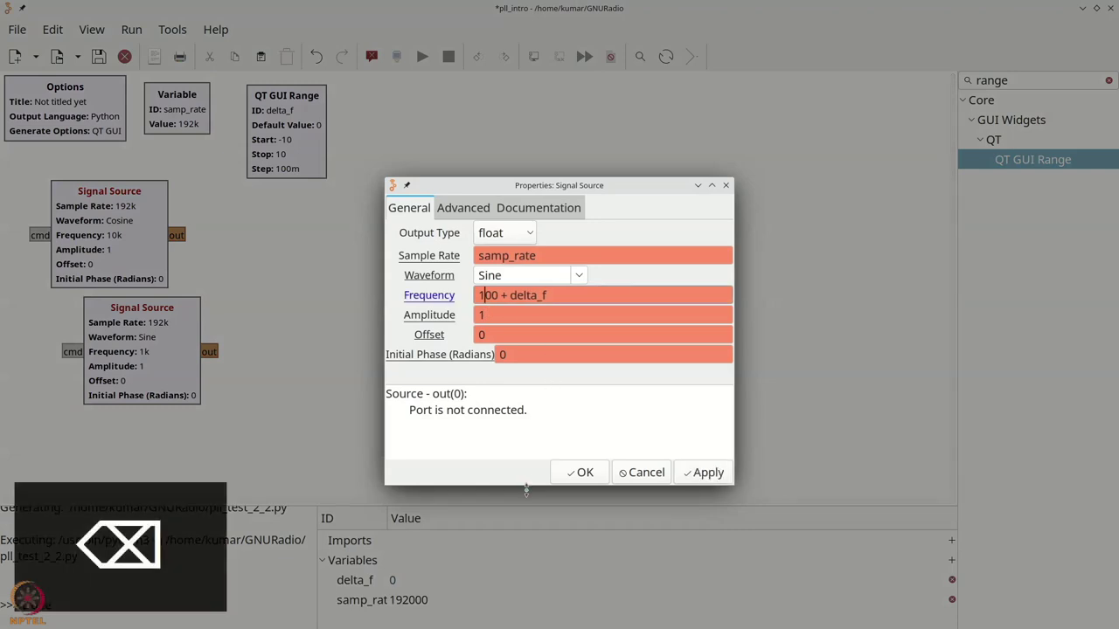
text(00)
click(580, 472)
drag(184, 352, 154, 351)
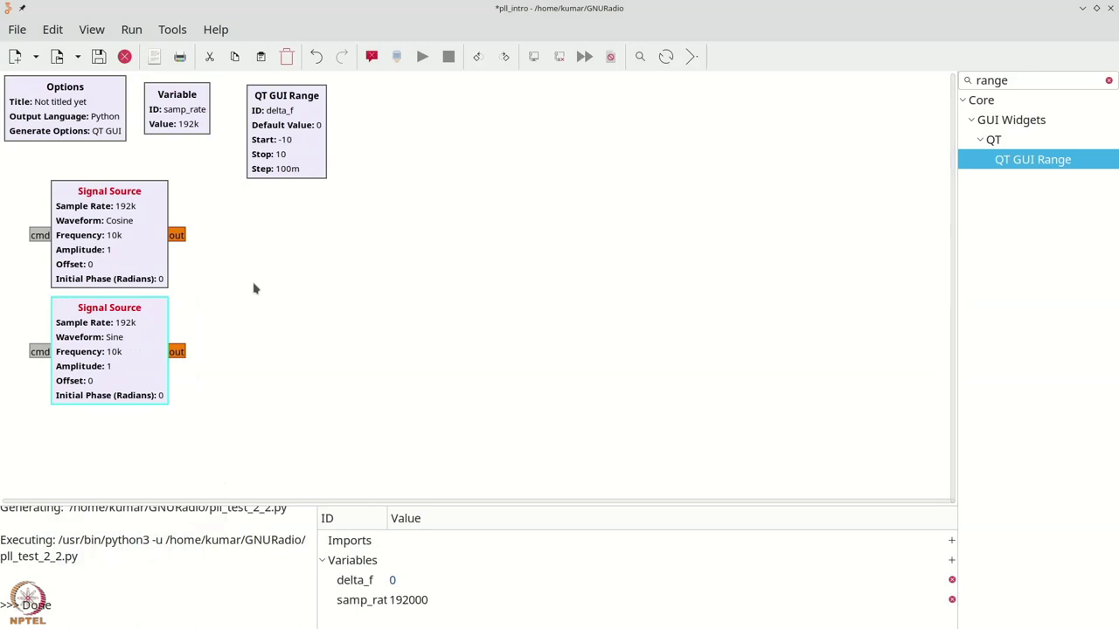
Step: Add a float Throttle block, connect the cosine Signal Source's output to its input, and align it with the source
key(ctrl+f)
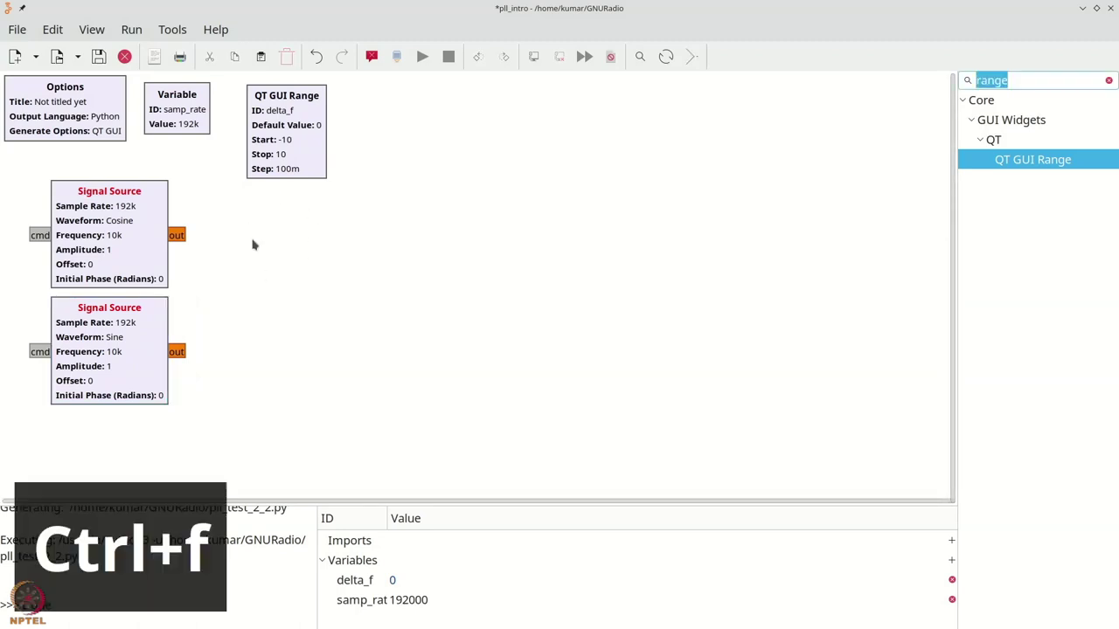
text(thr)
drag(996, 182, 260, 251)
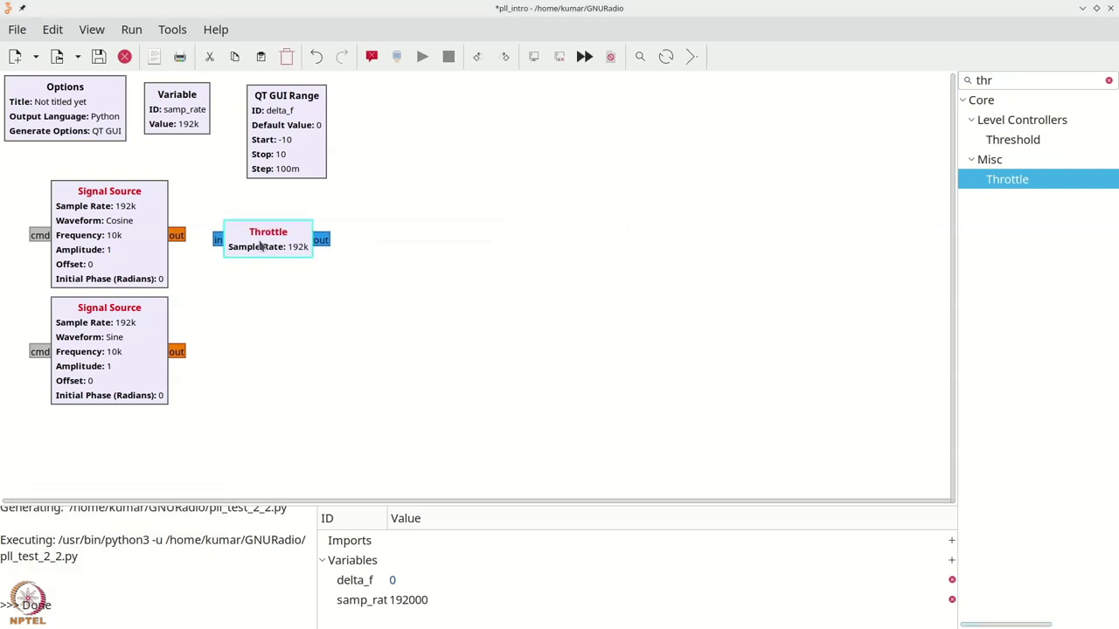
double_click(260, 249)
click(507, 233)
click(496, 260)
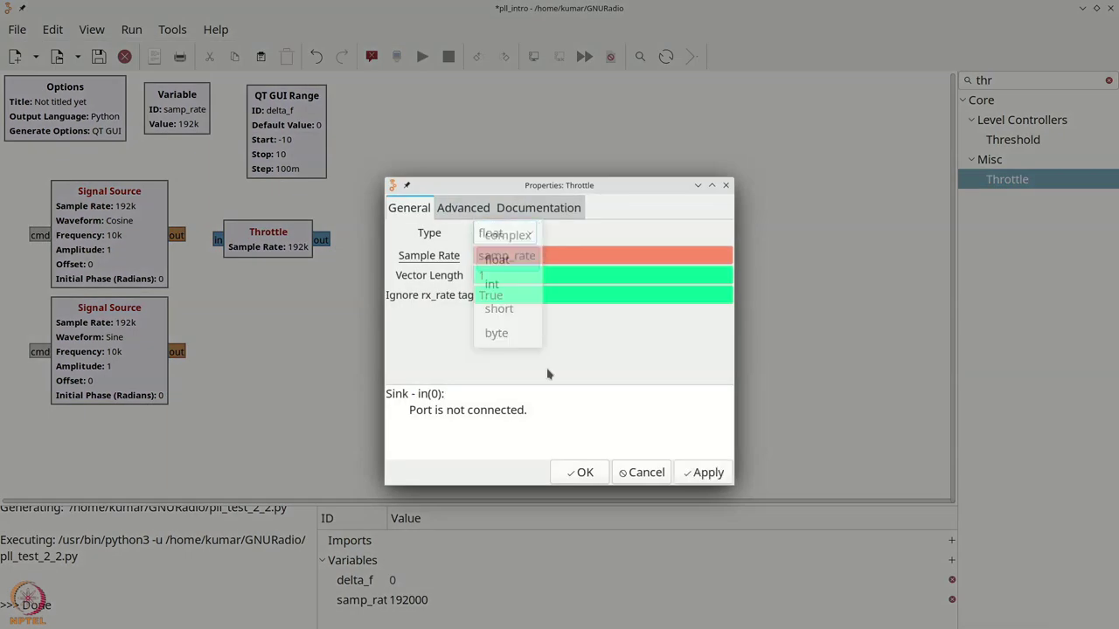
click(579, 473)
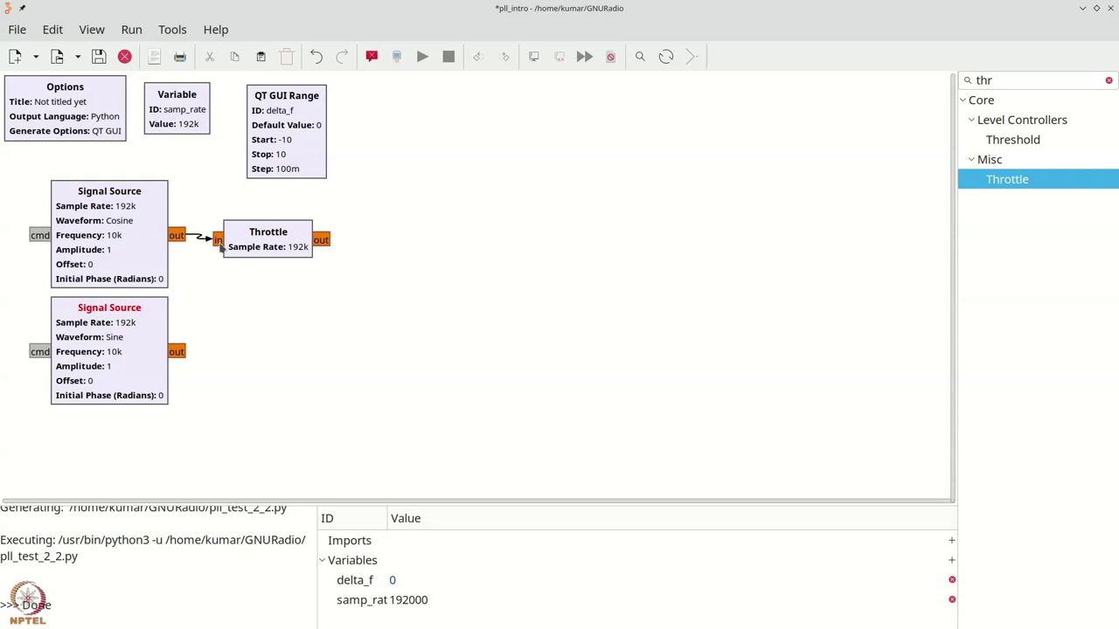
drag(272, 249, 272, 244)
Step: Add a float Multiply block and connect the Throttle and the sine Signal Source to its two inputs
key(ctrl+f)
text(m)
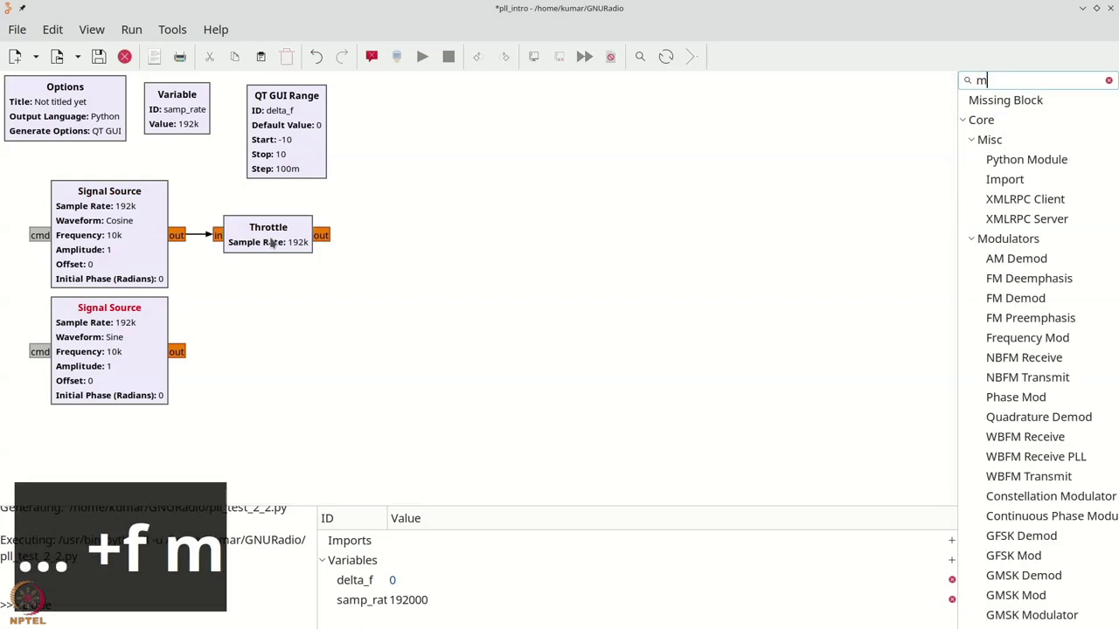
text(ul)
drag(1008, 239, 396, 274)
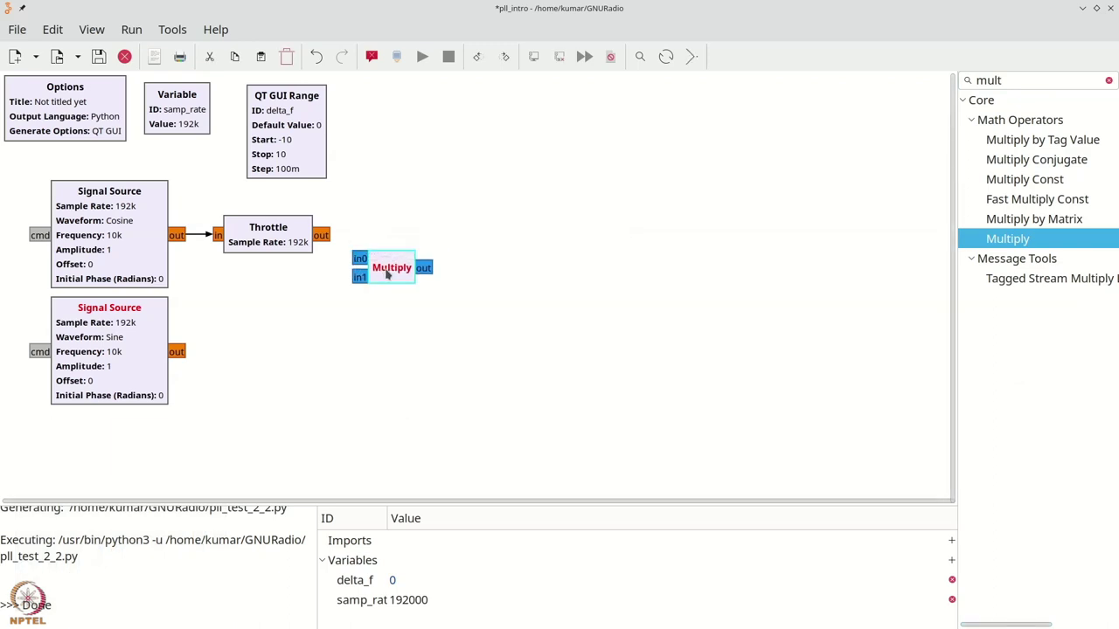
double_click(387, 274)
click(505, 233)
click(494, 254)
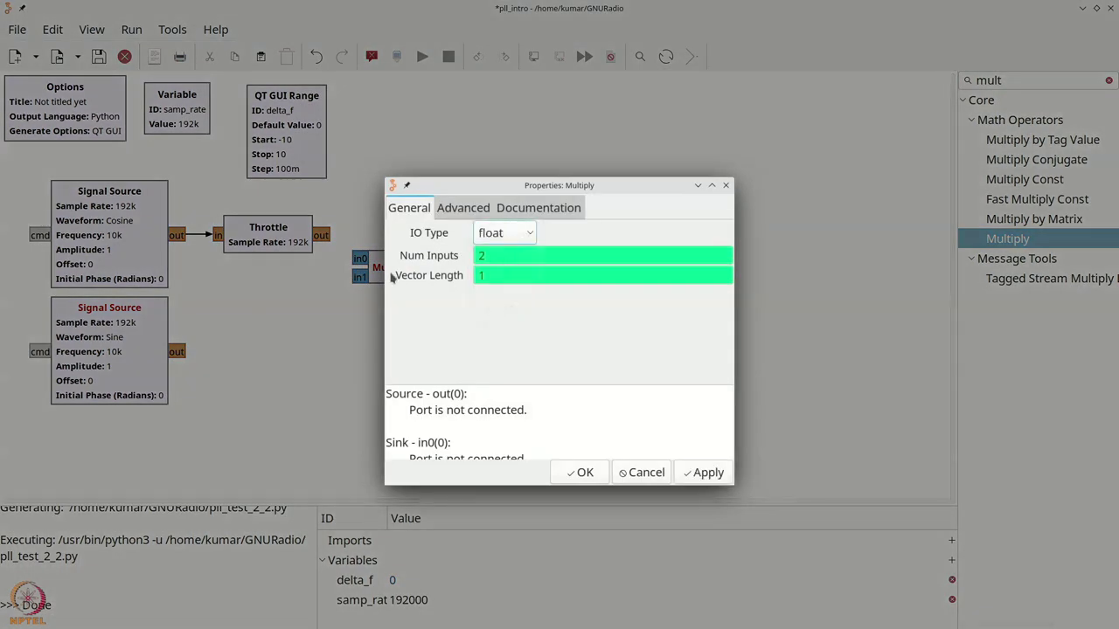
click(584, 472)
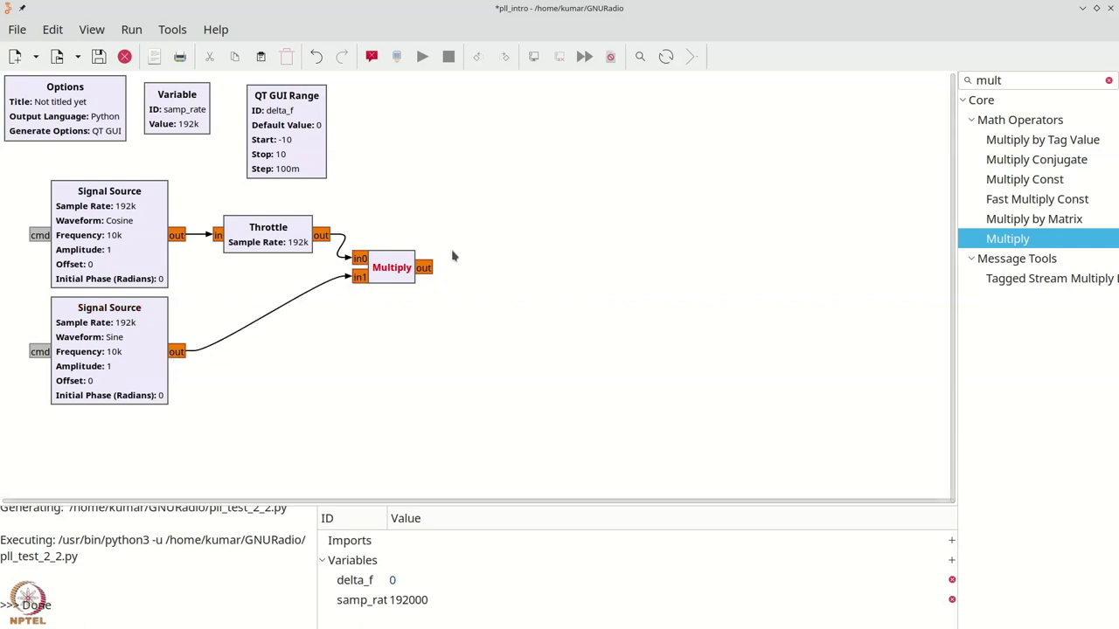
Step: Add a Low Pass Filter beside the Multiply block and set its FIR type to Float->Float (Decimating)
key(ctrl+f)
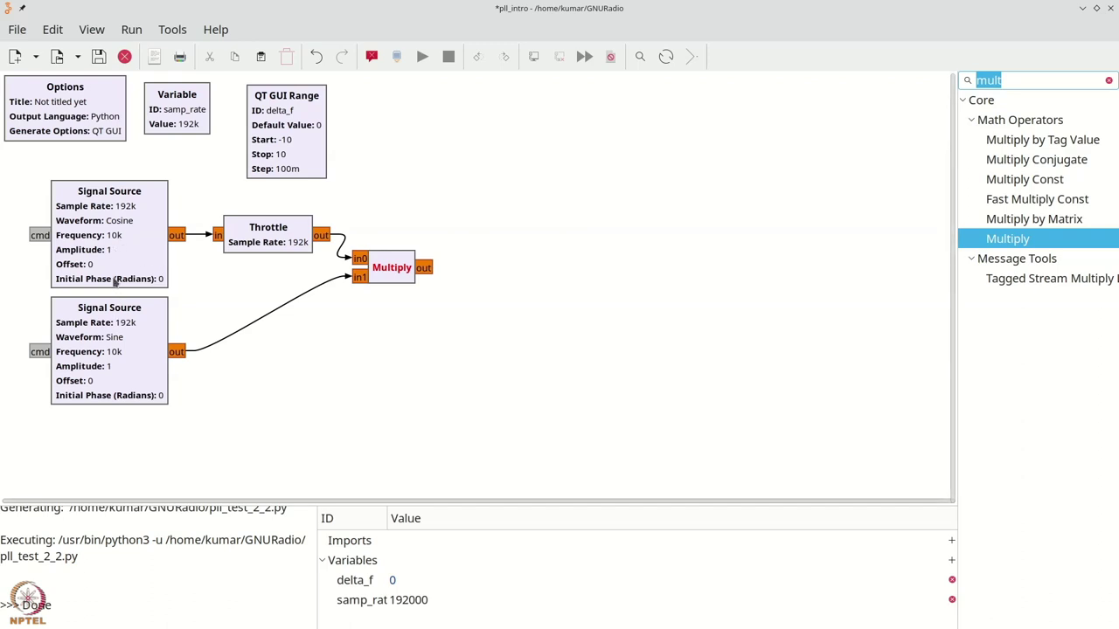
key(ctrl+f)
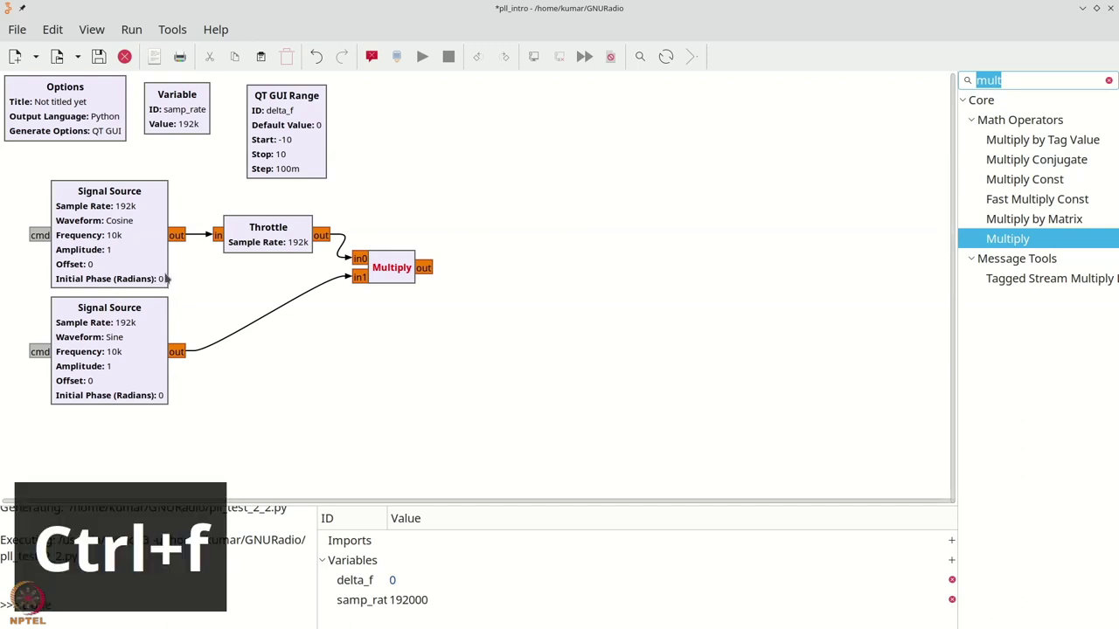
text(low)
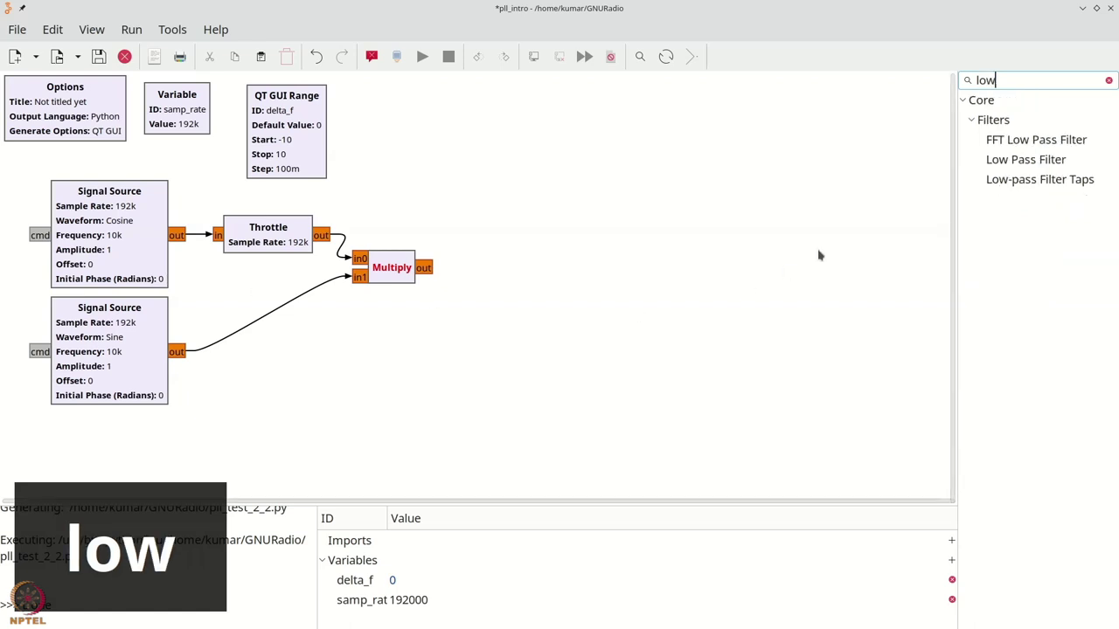
drag(1019, 163, 490, 218)
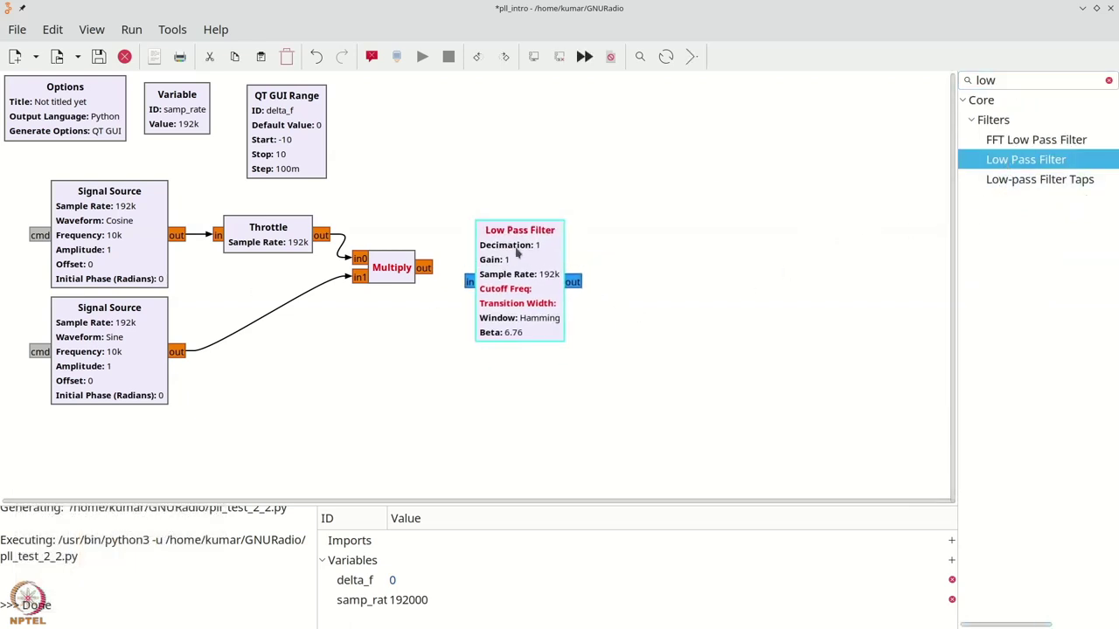
double_click(498, 274)
click(574, 234)
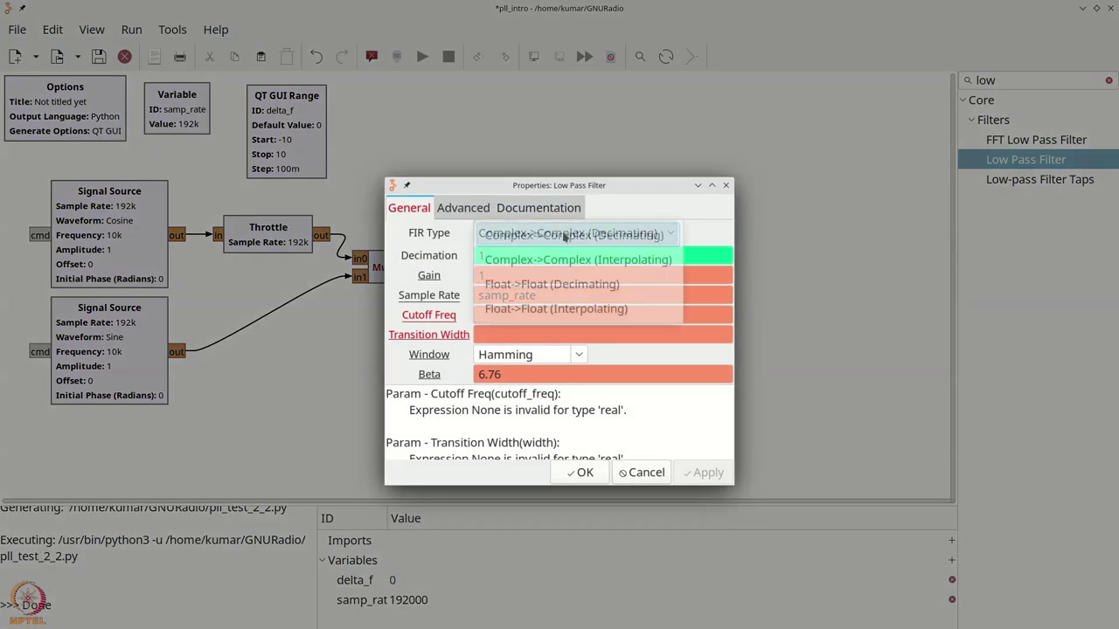
click(554, 287)
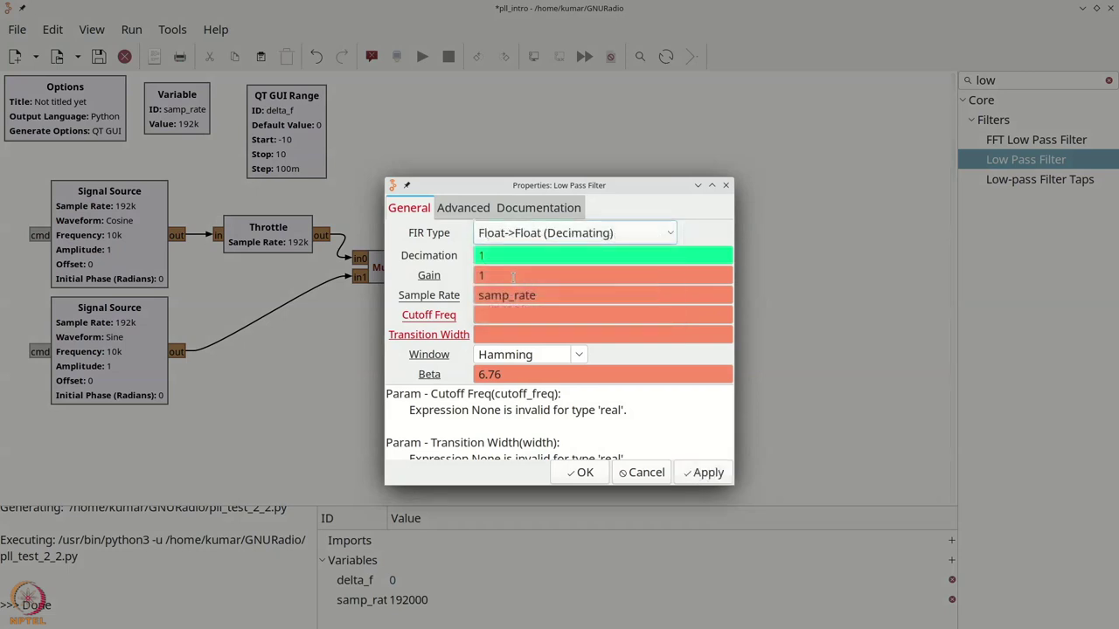
Step: Set the Low Pass Filter's cutoff frequency to 10000 and transition width to 1000, and connect the Multiply output to it
click(490, 315)
text(10000)
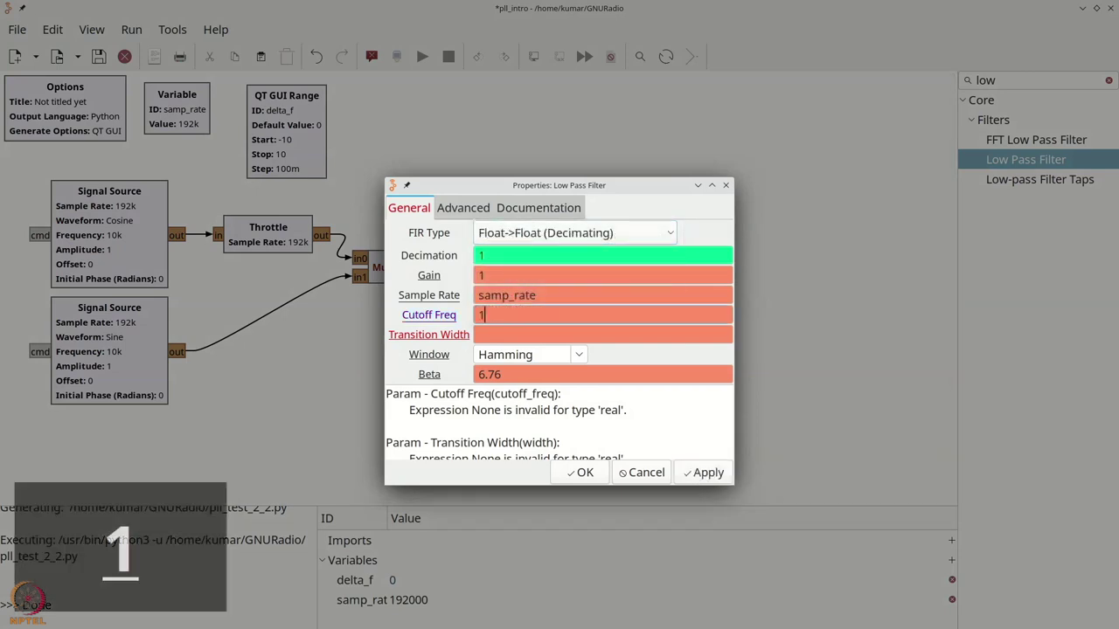
click(499, 336)
text(1000)
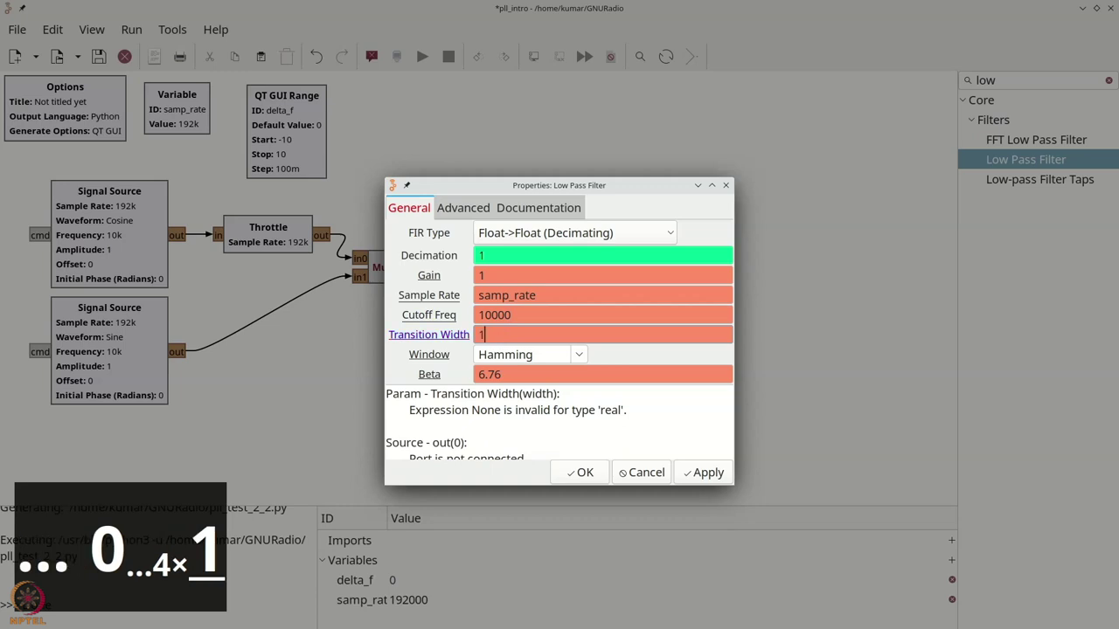
click(577, 470)
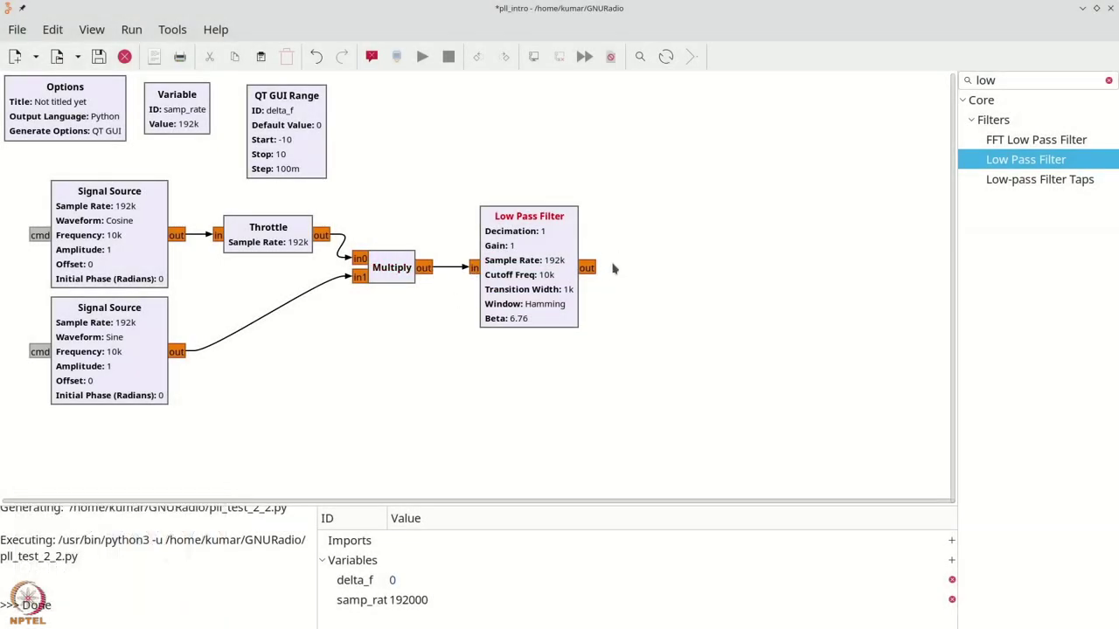
Step: Add a QT GUI Time Sink of type Float and connect the Low Pass Filter's output to it
key(ctrl+f)
text(time)
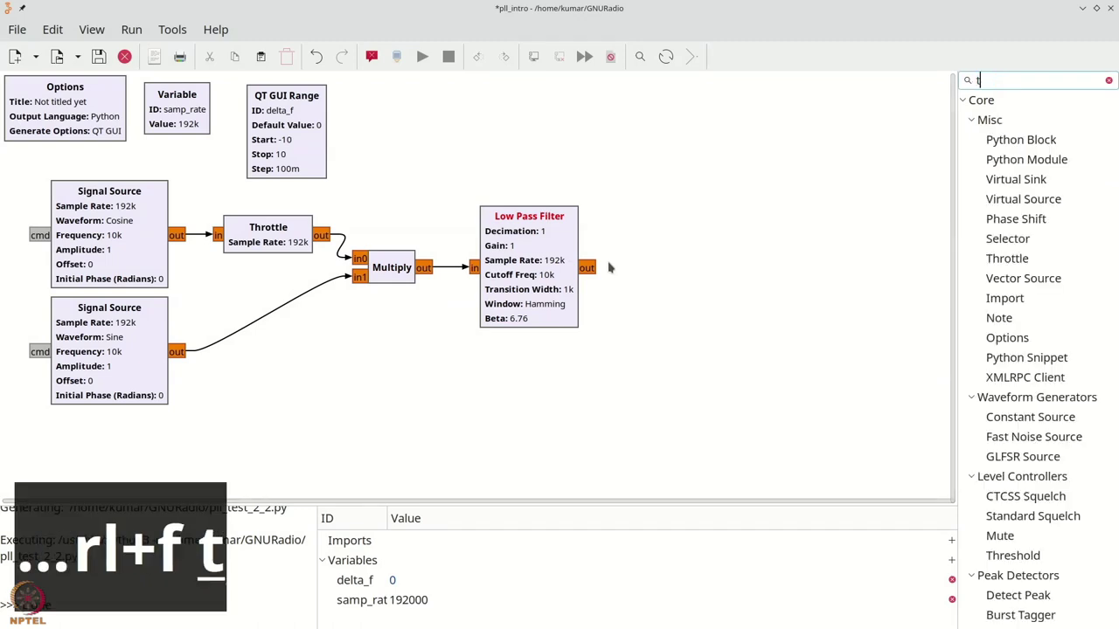
drag(1042, 298, 685, 262)
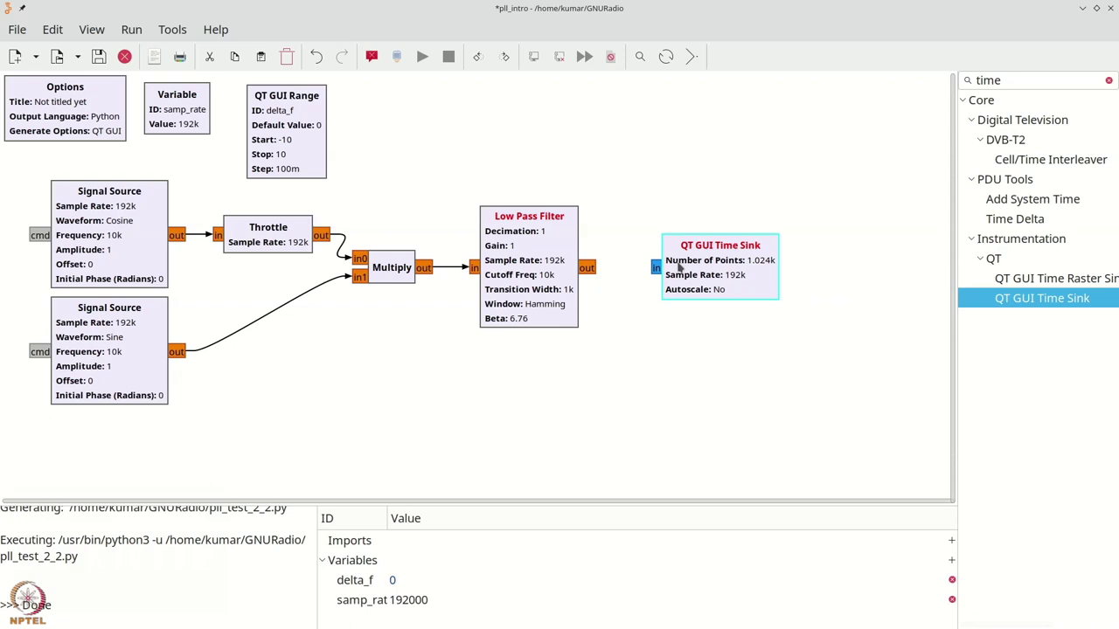
double_click(691, 262)
click(564, 233)
click(513, 259)
click(581, 472)
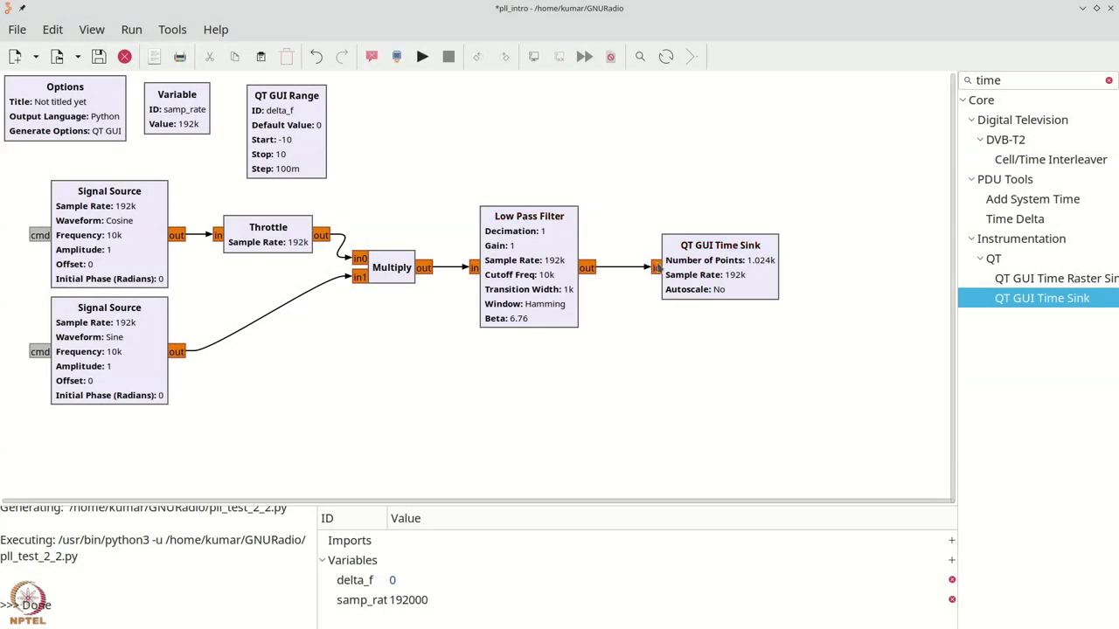
Step: Run the flowgraph in a maximized plot window and raise delta_f to 0.4 and 10 to examine the filtered output
click(422, 58)
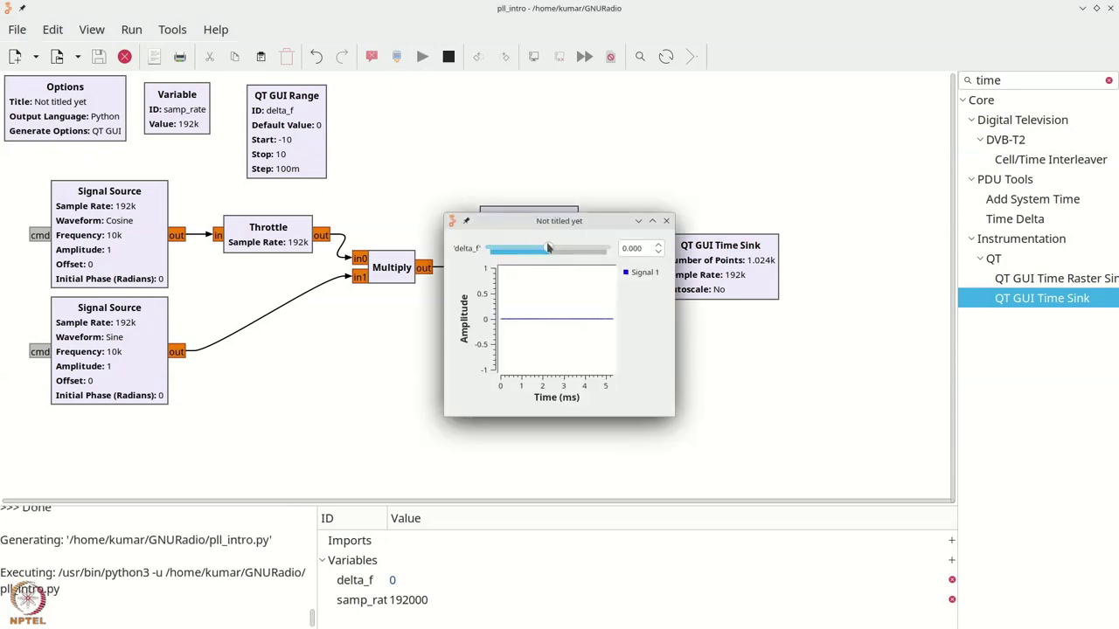
click(653, 222)
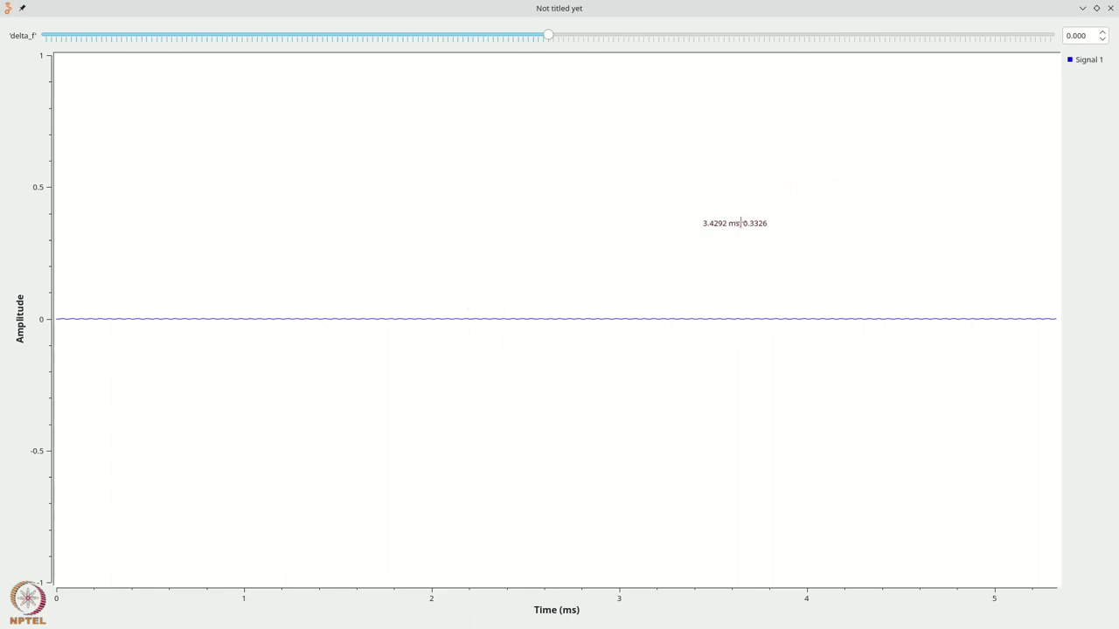
click(1103, 32)
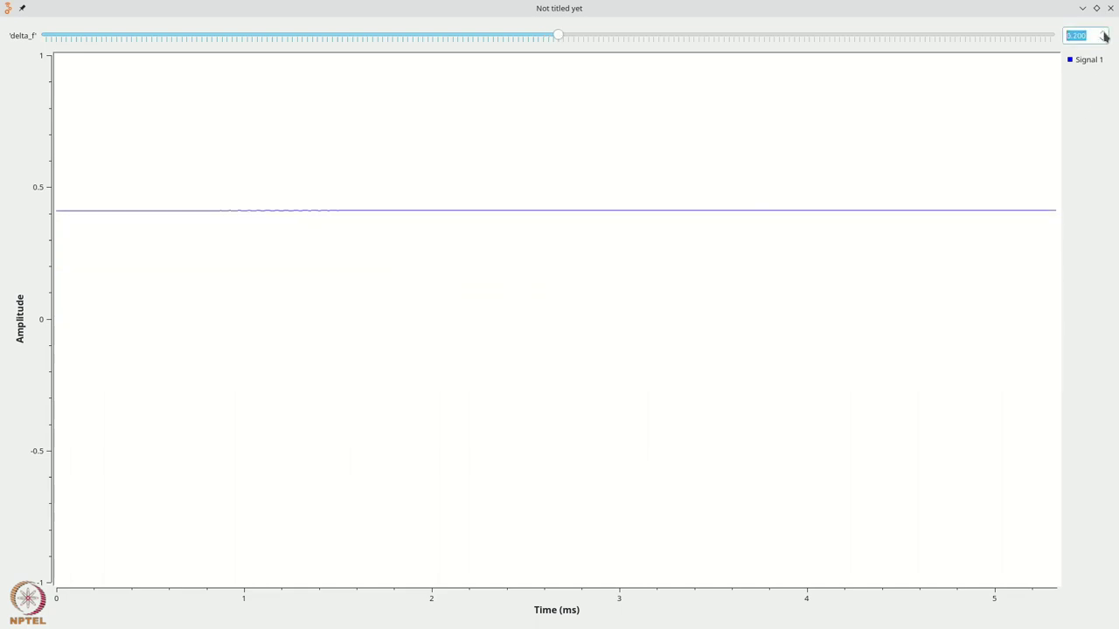
click(1103, 32)
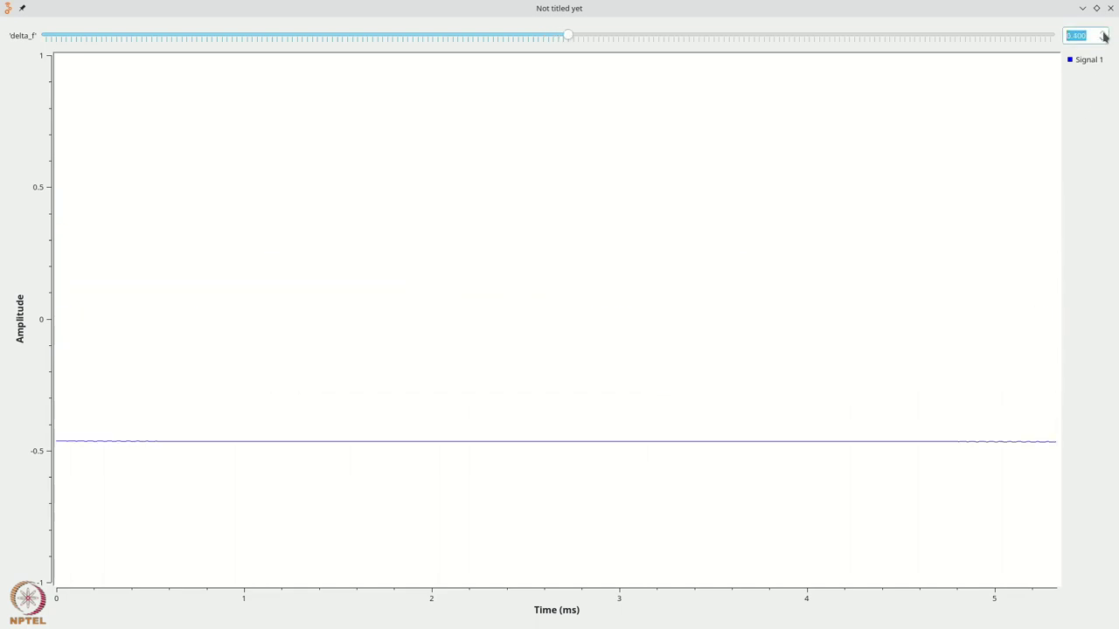
mouse_move(577, 37)
mouse_down()
mouse_move(842, 65)
mouse_move(1066, 68)
mouse_up()
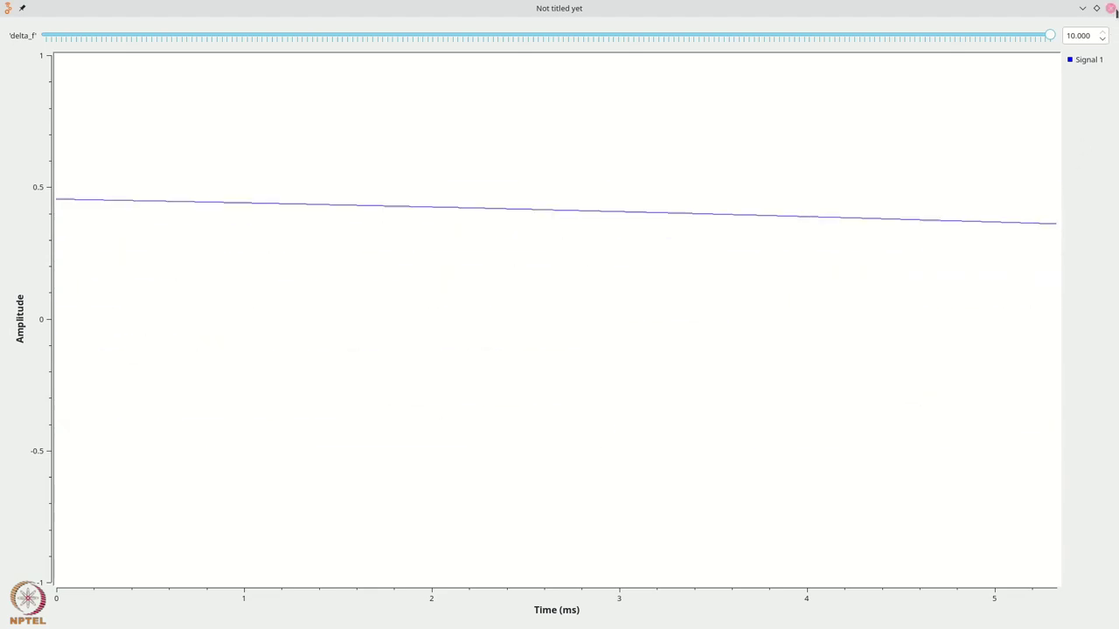
key(alt+F4)
Step: Set the QT GUI Time Sink's number of points to 10240
double_click(734, 274)
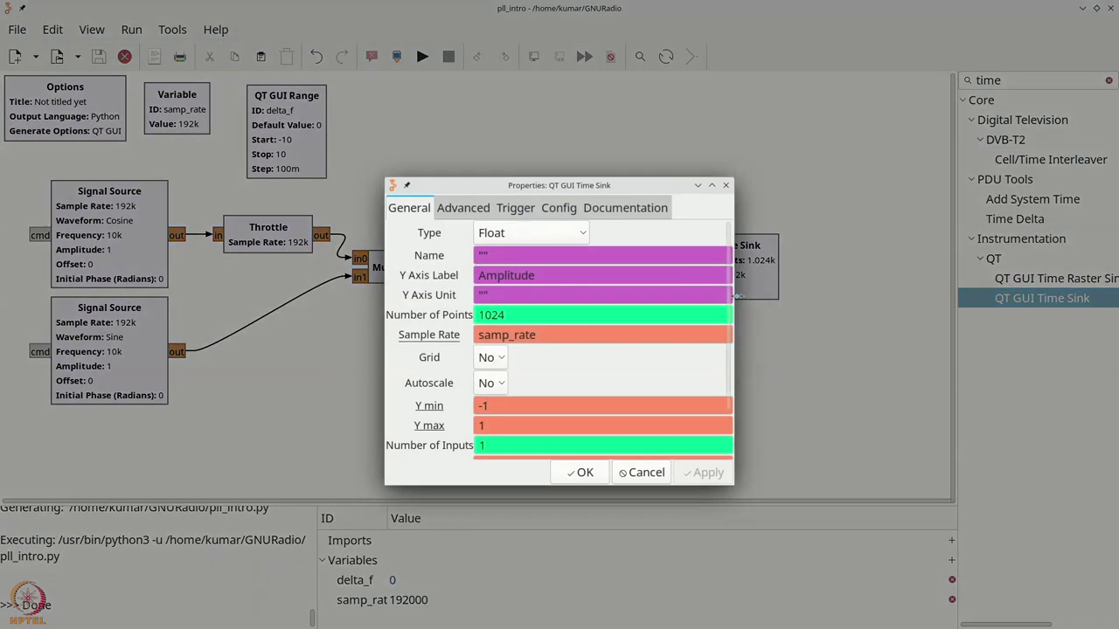
click(523, 317)
text(0)
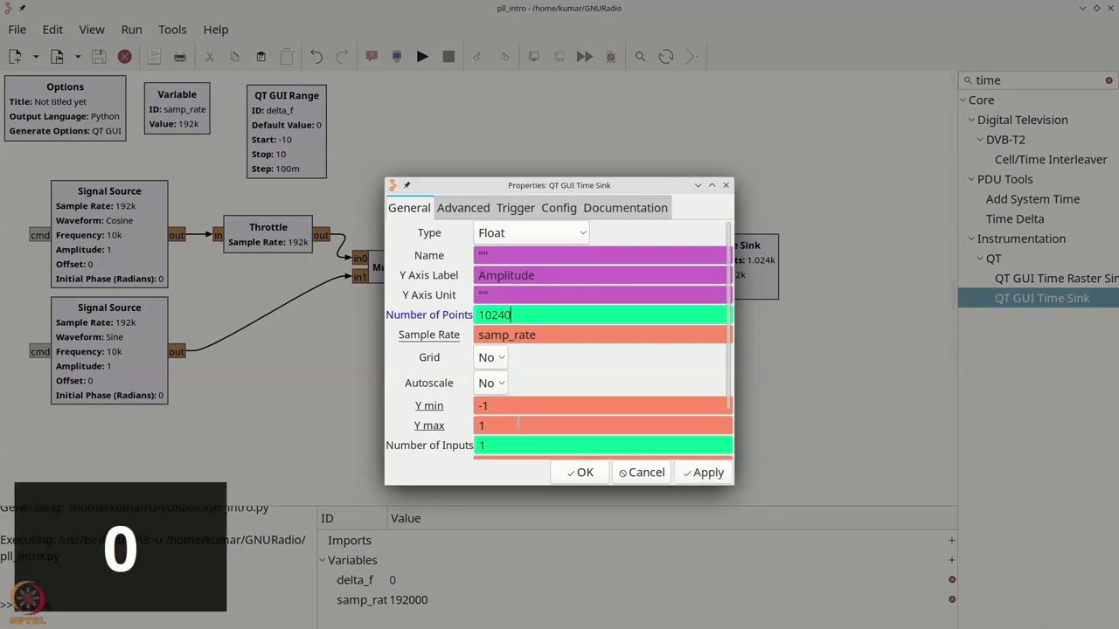
click(579, 473)
Step: Rerun the flowgraph with delta_f raised to 10 and freeze the time plot to examine the waveform
click(422, 56)
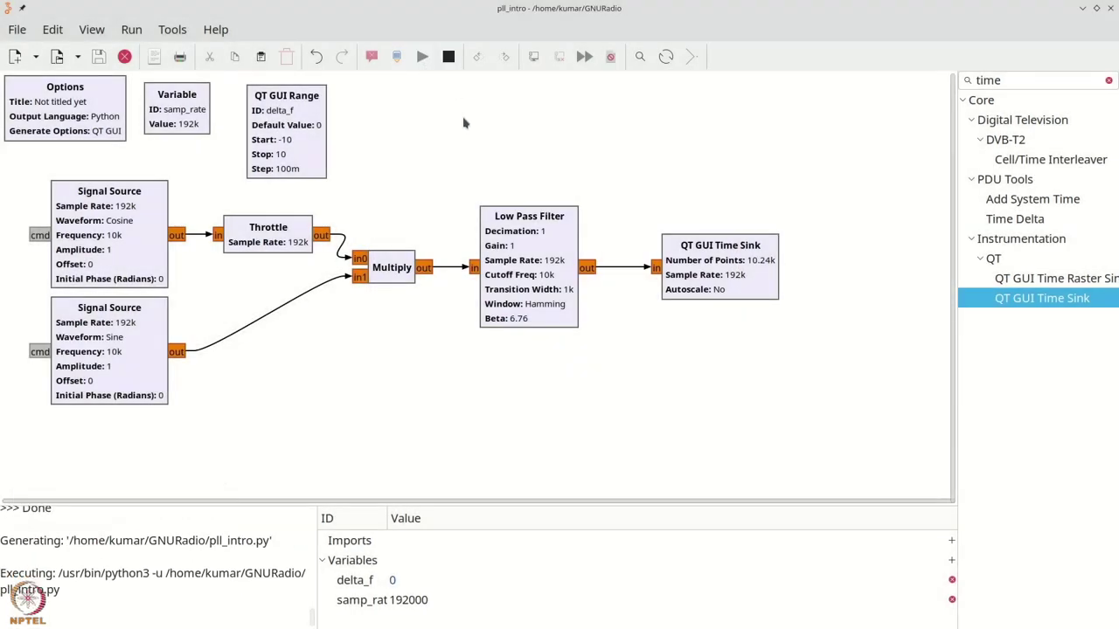
drag(915, 36, 1066, 59)
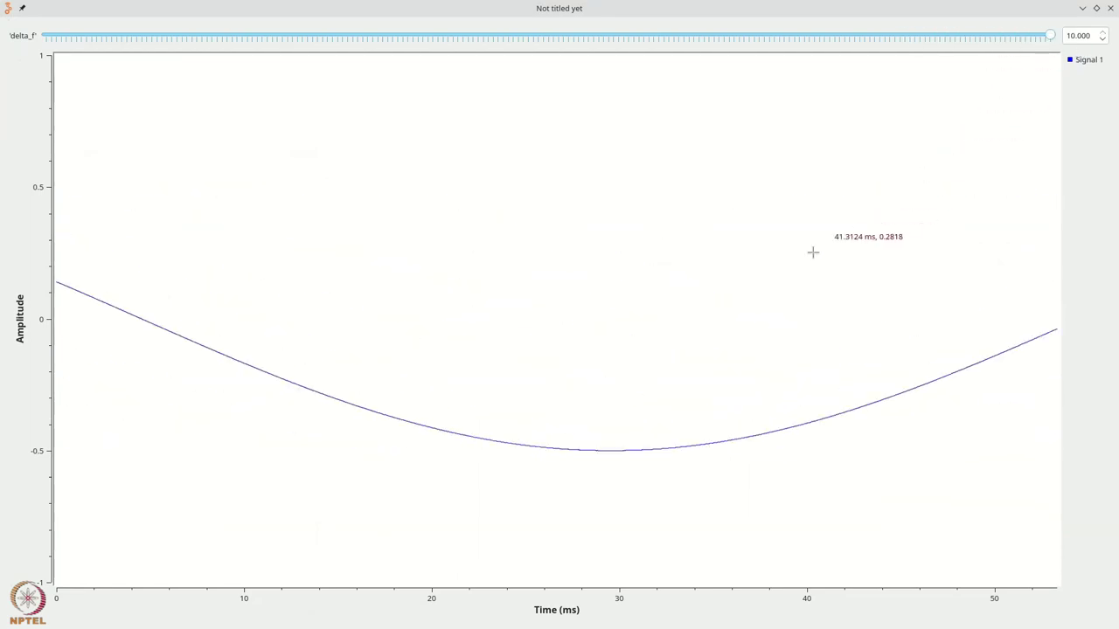
right_click(695, 195)
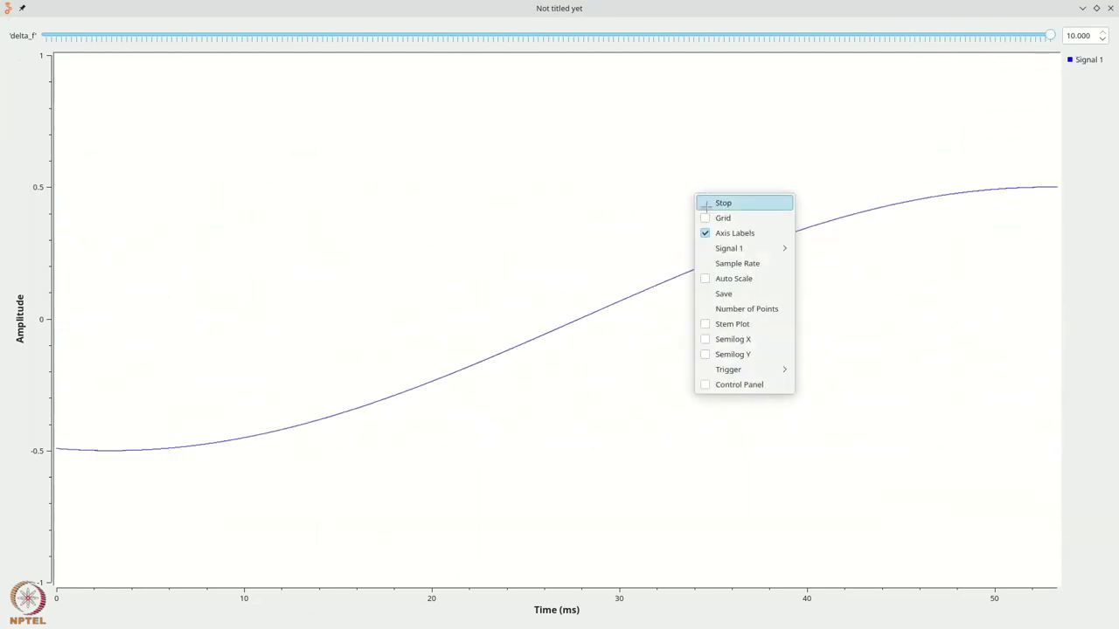
click(723, 202)
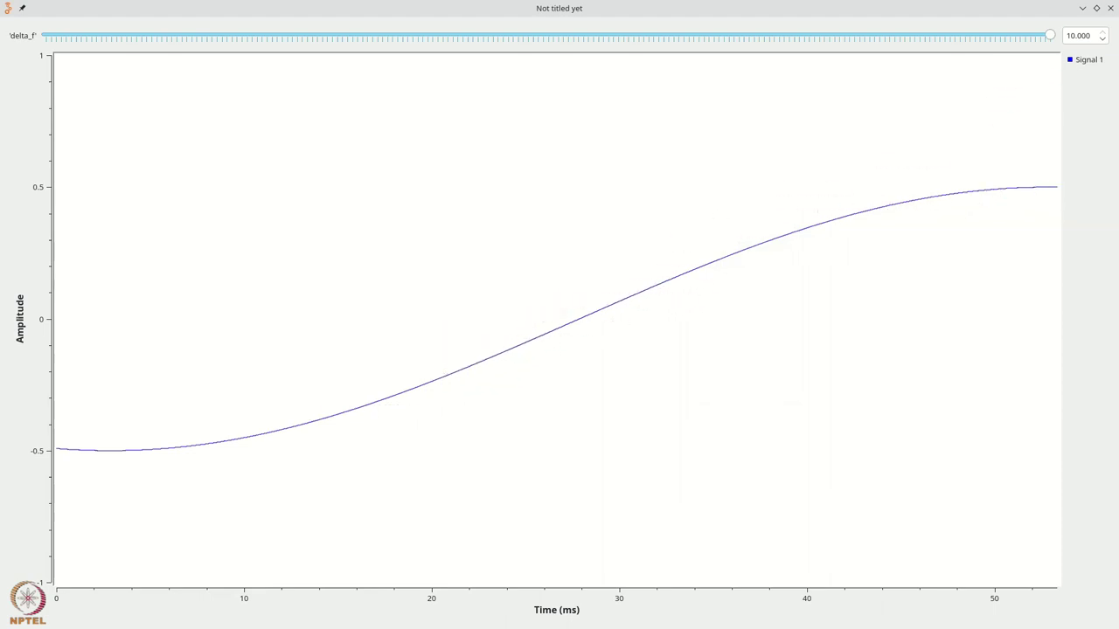
click(1110, 8)
Step: Set the QT GUI Time Sink's number of points to 102400
double_click(702, 274)
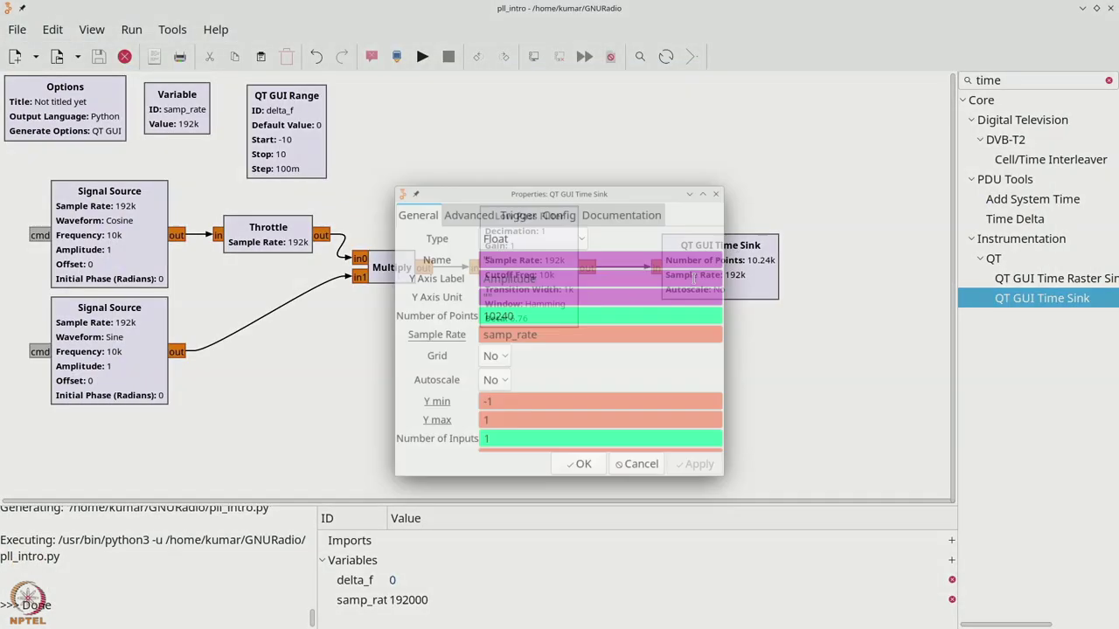
click(558, 319)
text(0)
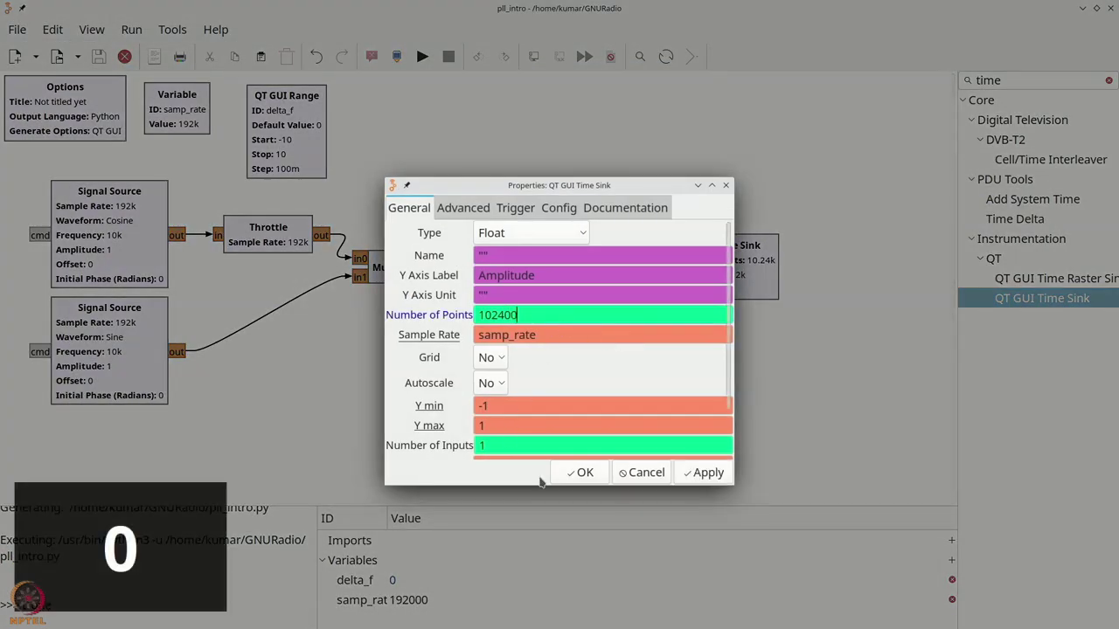
key(Return)
Step: Run the flowgraph again and raise delta_f to 10 to examine the output over the longer time span
click(422, 57)
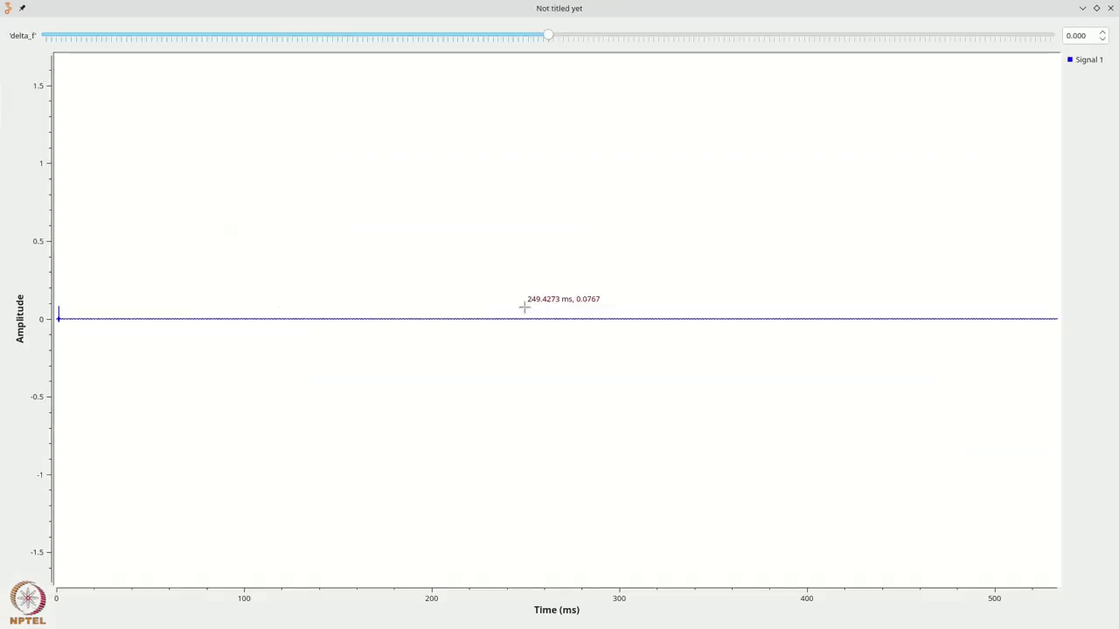
drag(546, 41, 1109, 75)
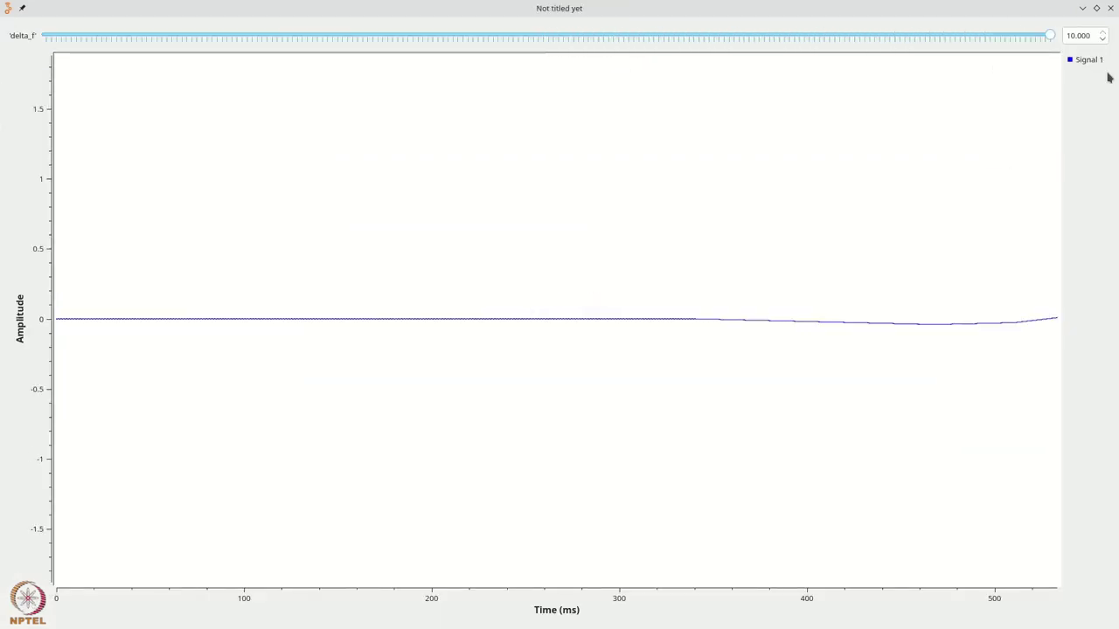
drag(442, 206, 559, 142)
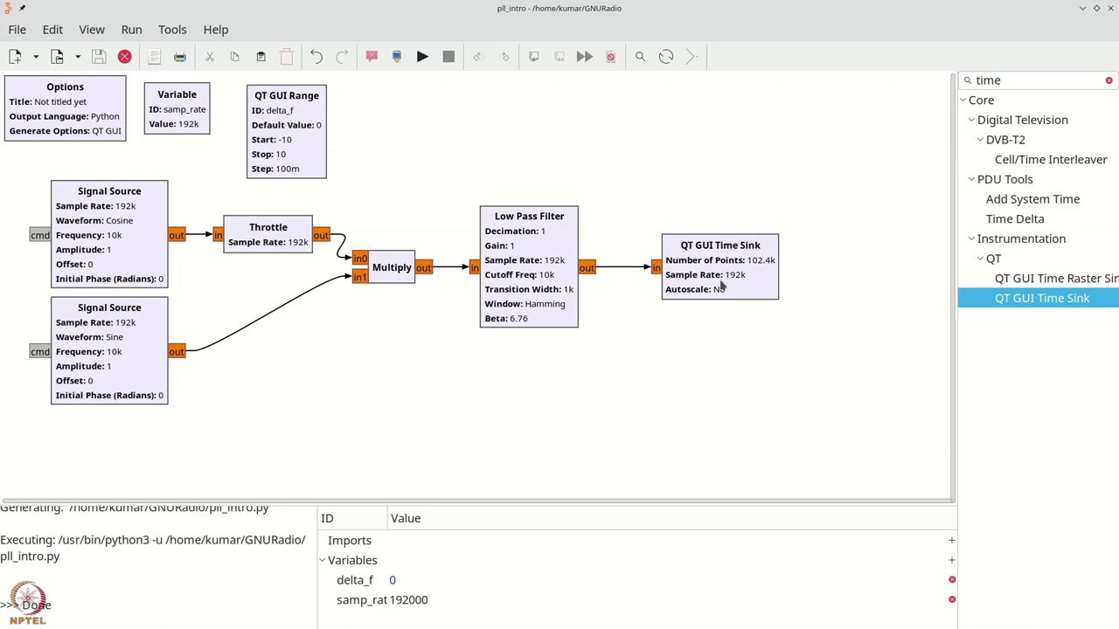
Step: Add a QT GUI Frequency Sink below the time sink and set its FFT size to 32768
key(ctrl+f)
text(fre)
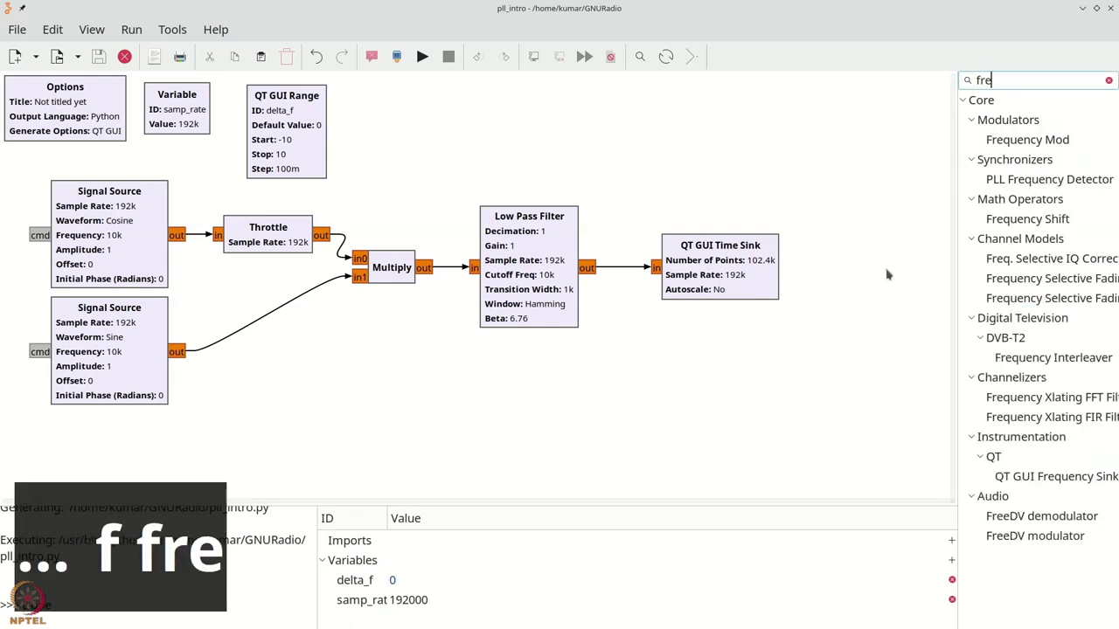
text(q)
drag(1053, 477, 670, 358)
double_click(699, 371)
click(530, 256)
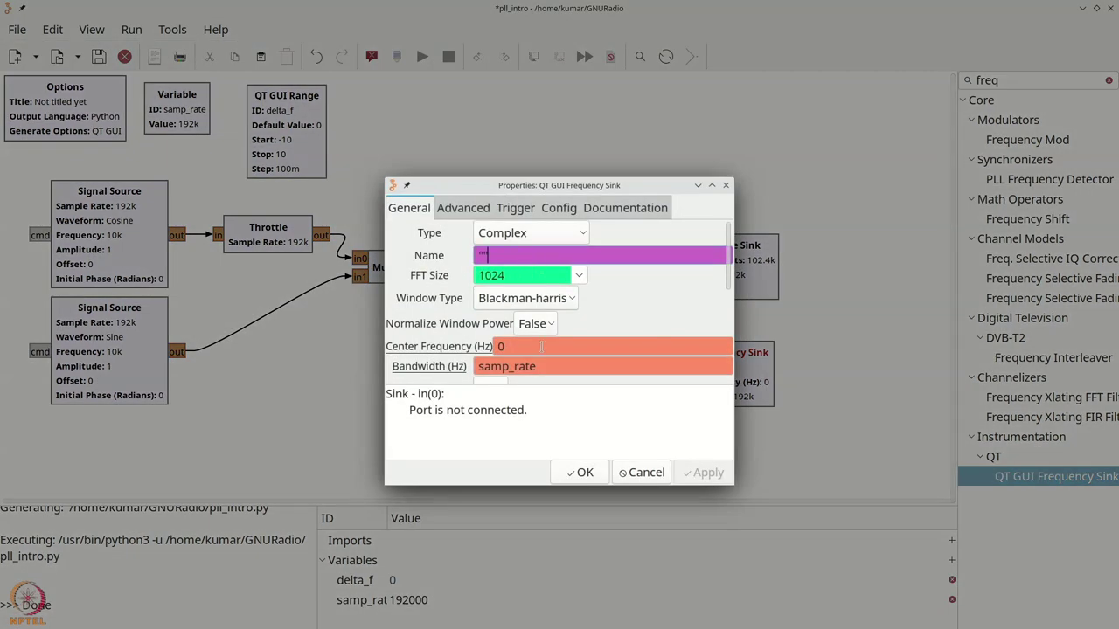
click(579, 275)
click(524, 545)
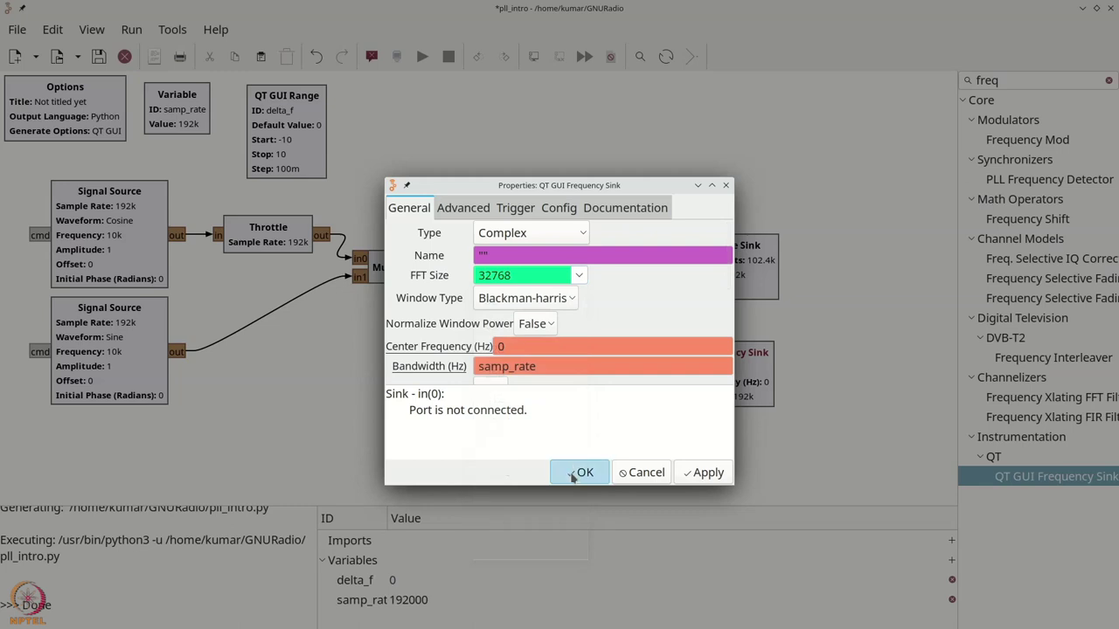
click(581, 472)
Step: Switch the QT GUI Frequency Sink to float input and connect the Low Pass Filter's output to it
double_click(708, 384)
click(531, 232)
click(490, 257)
key(Return)
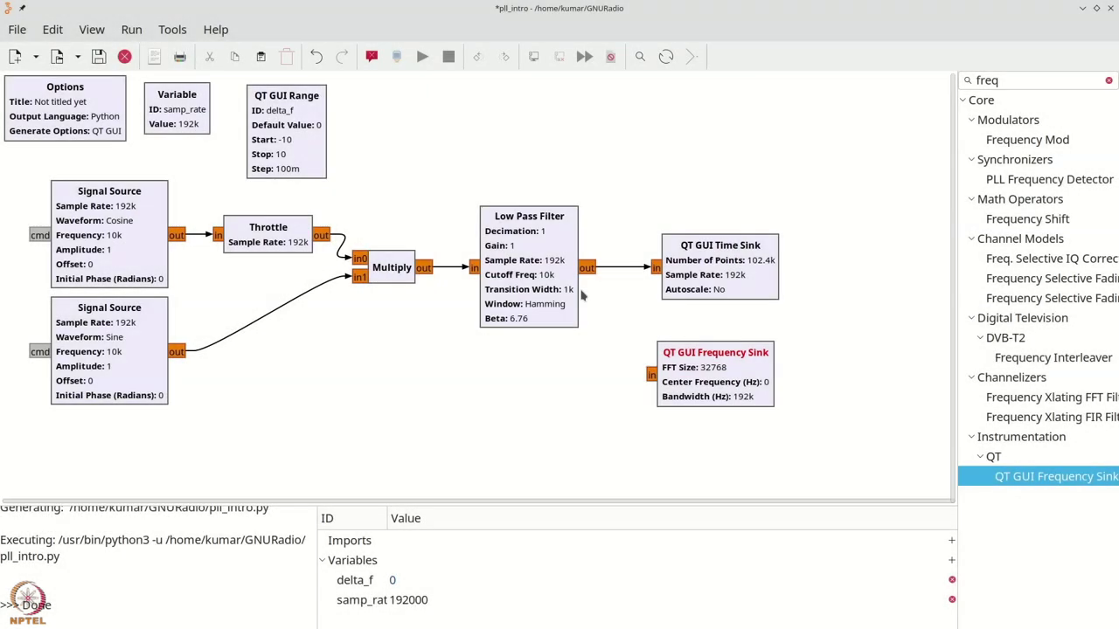
click(654, 375)
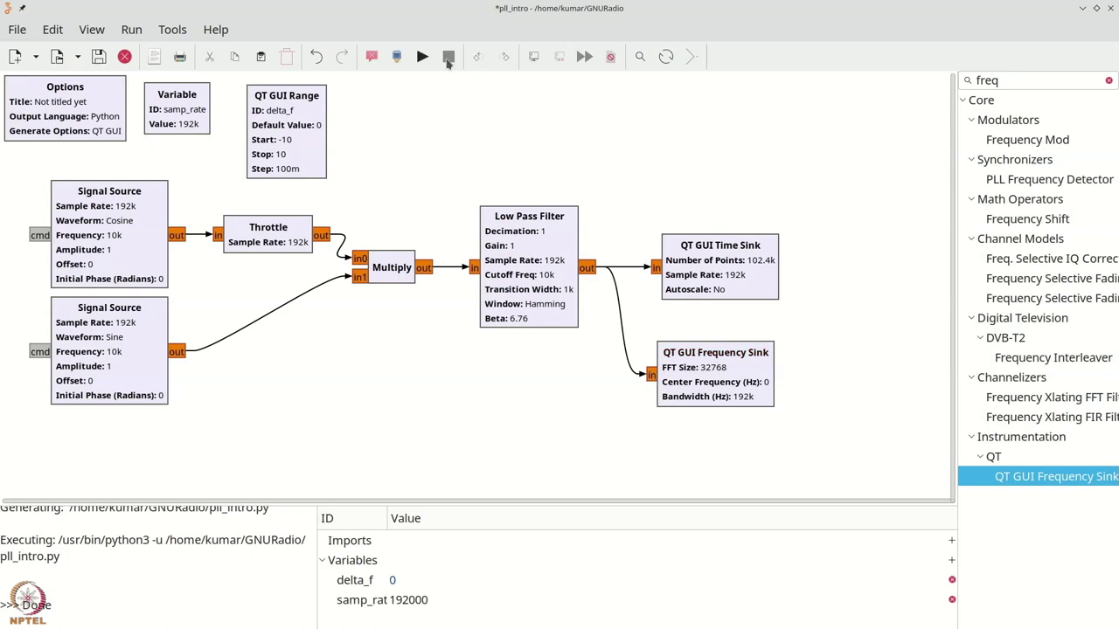
Step: Run the flowgraph, raise delta_f to 10 and examine the spectrum's peaks around 0 kHz up close
click(422, 55)
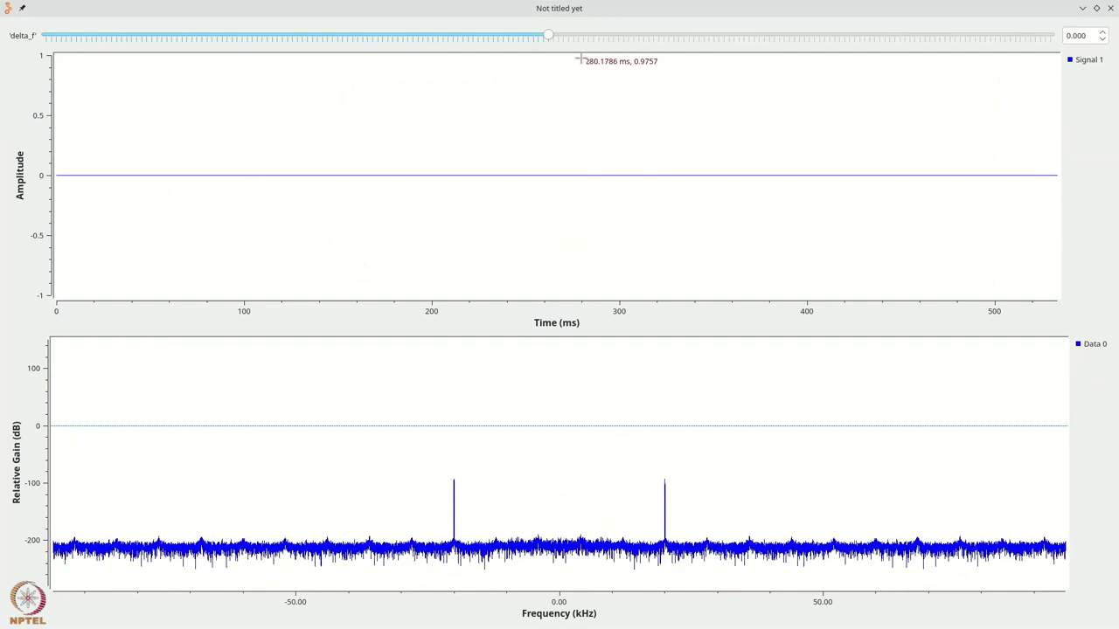
drag(551, 36, 1066, 75)
drag(517, 407, 639, 508)
drag(361, 372, 456, 482)
drag(265, 372, 442, 511)
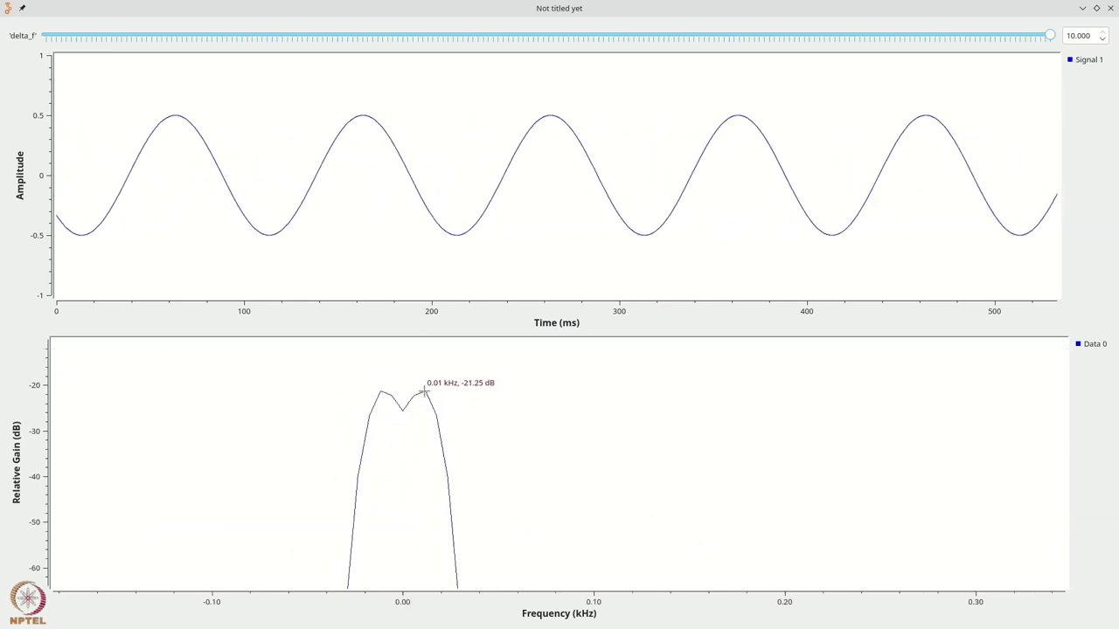
right_click(914, 75)
click(942, 82)
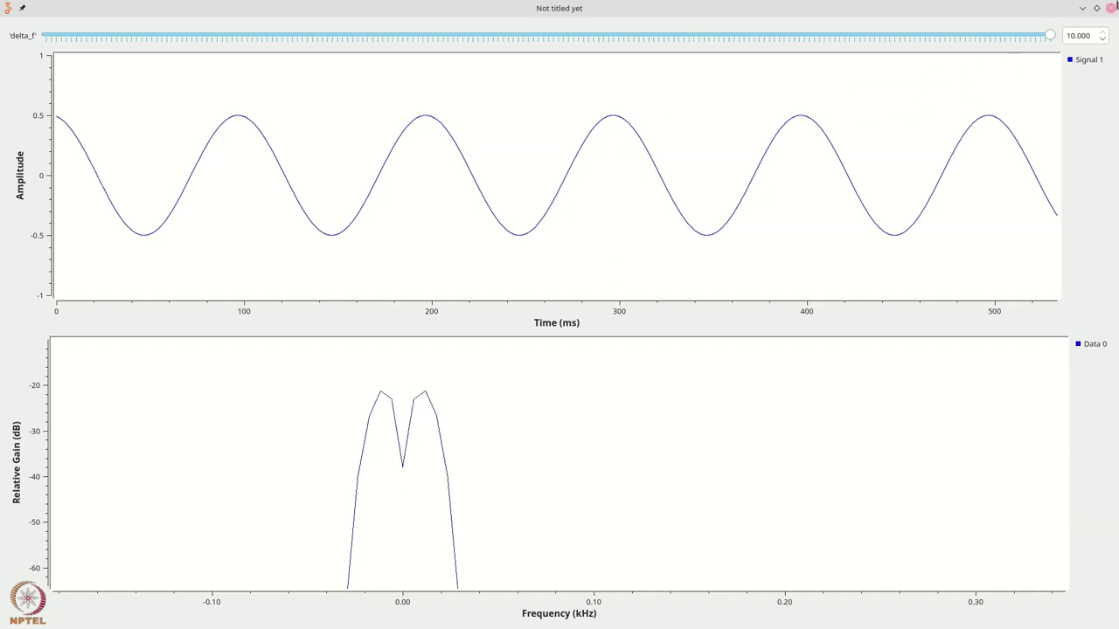
click(1111, 7)
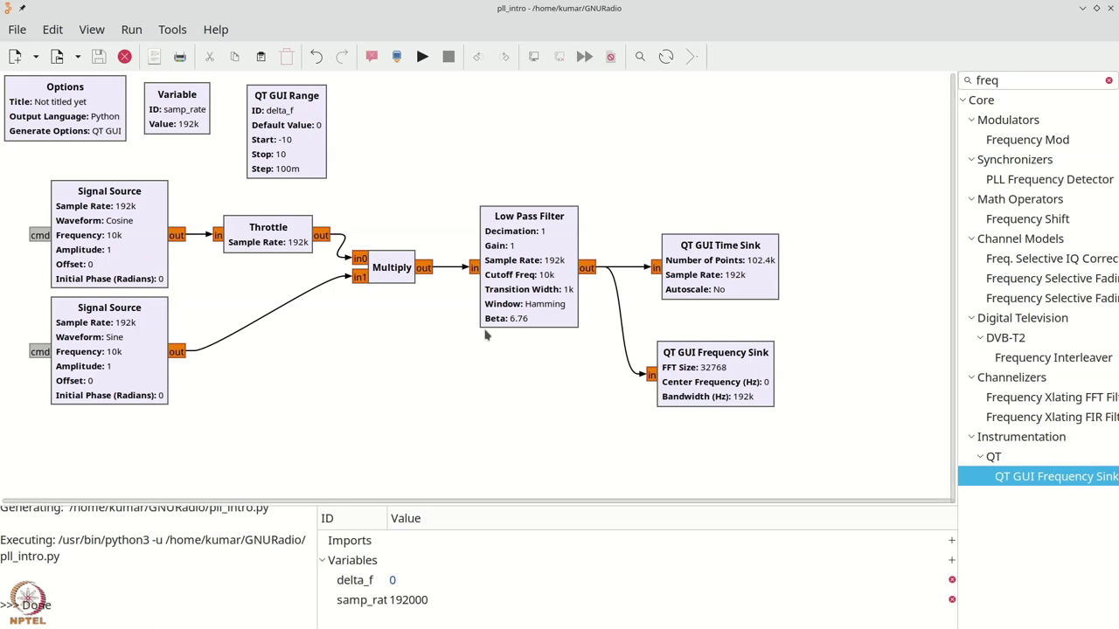
Step: Search the block library for pll and read the descriptions of the PLL synchronizer blocks
key(ctrl+f)
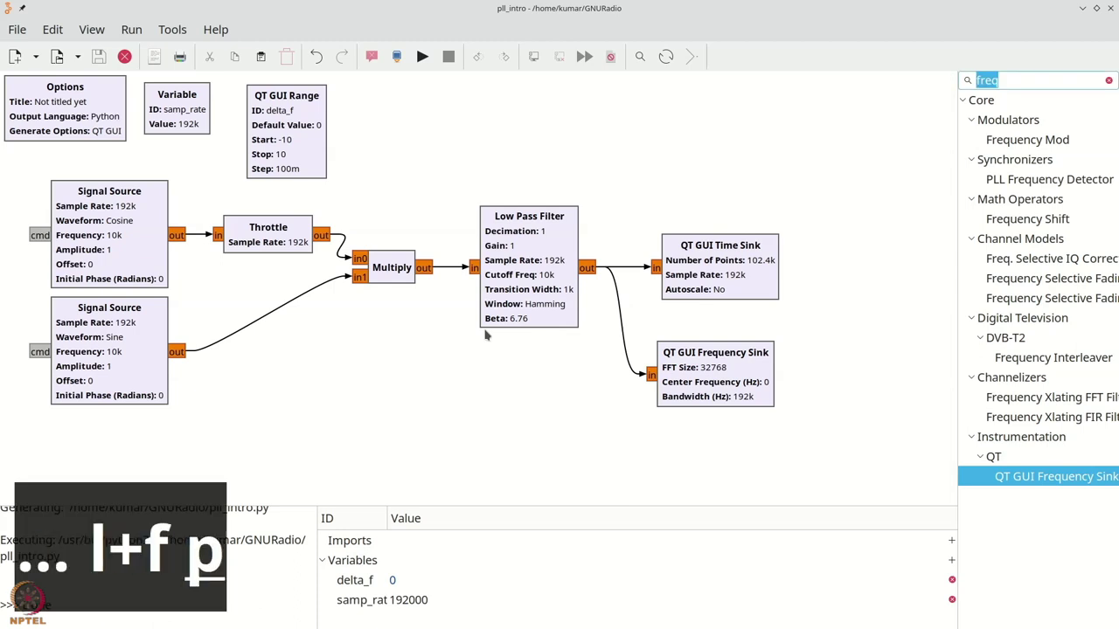
text(pll)
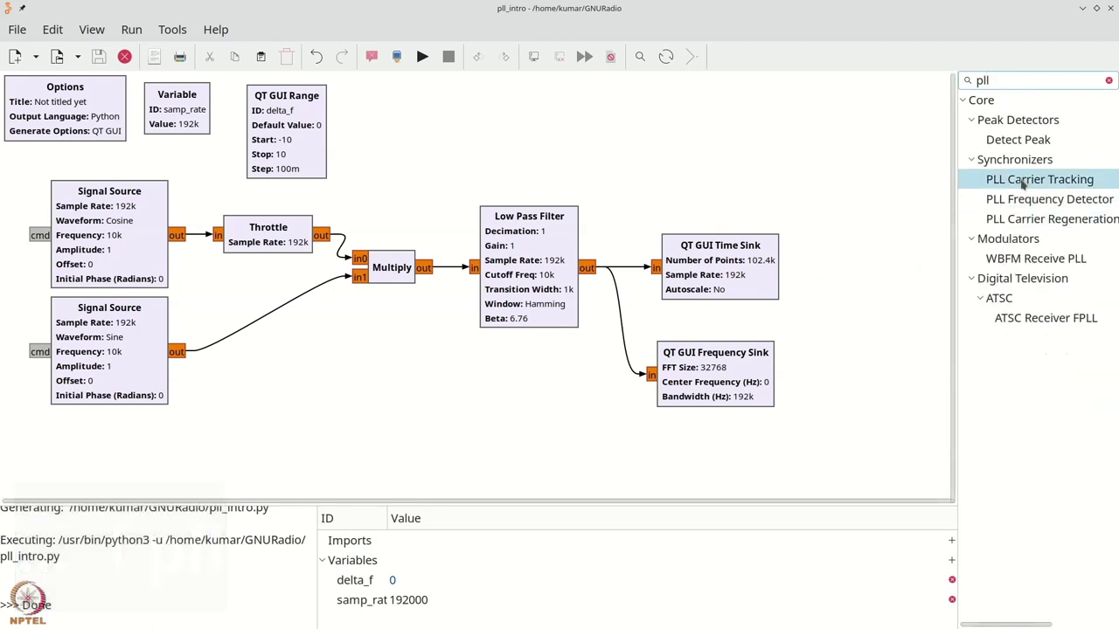
mouse_move(1005, 229)
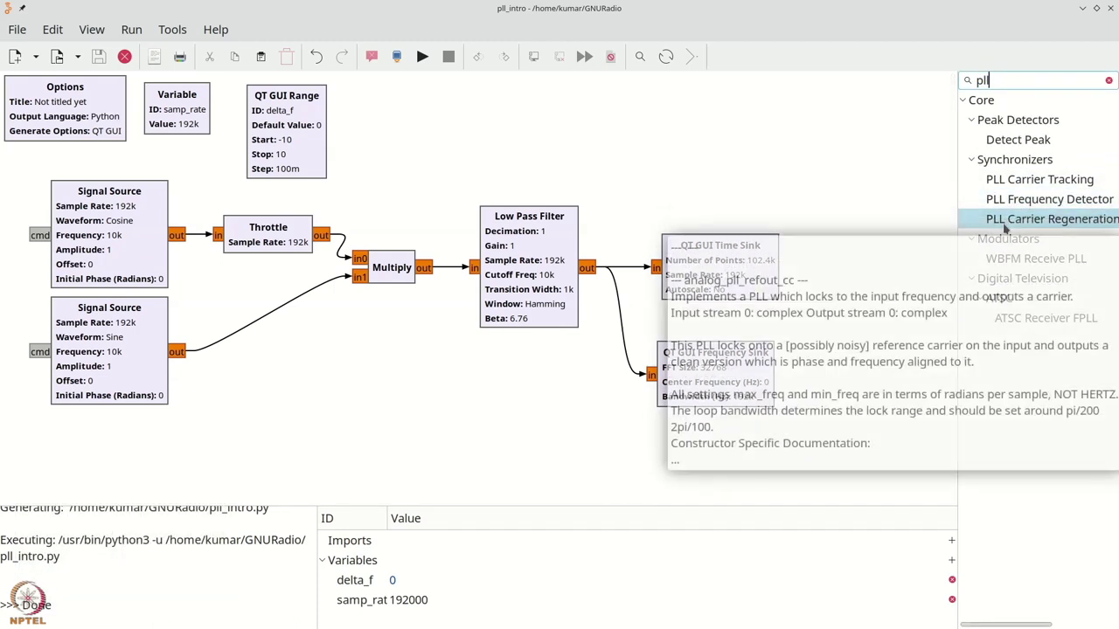
mouse_move(1003, 201)
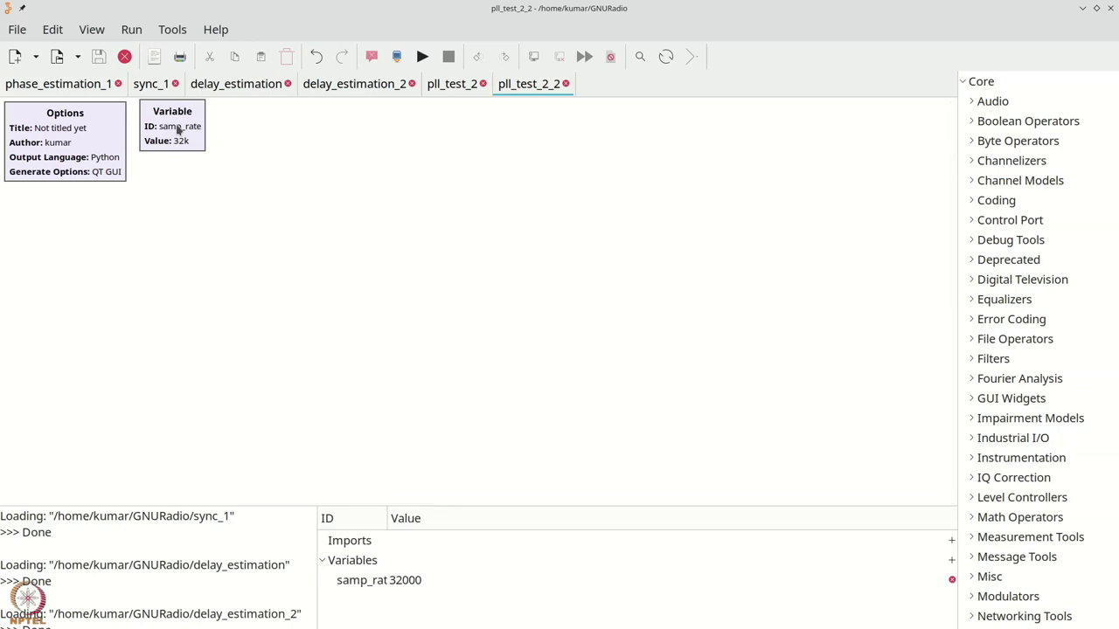
Step: Set the samp_rate variable to 192000 in the pll_test_2_2 flowgraph
double_click(177, 128)
drag(525, 249, 441, 256)
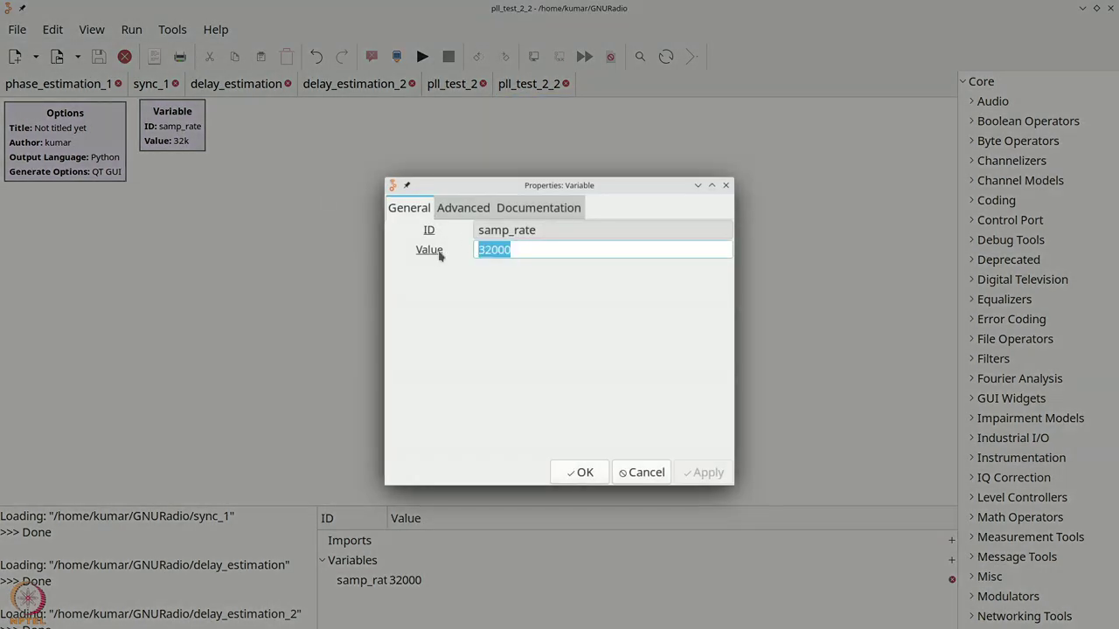
text(19)
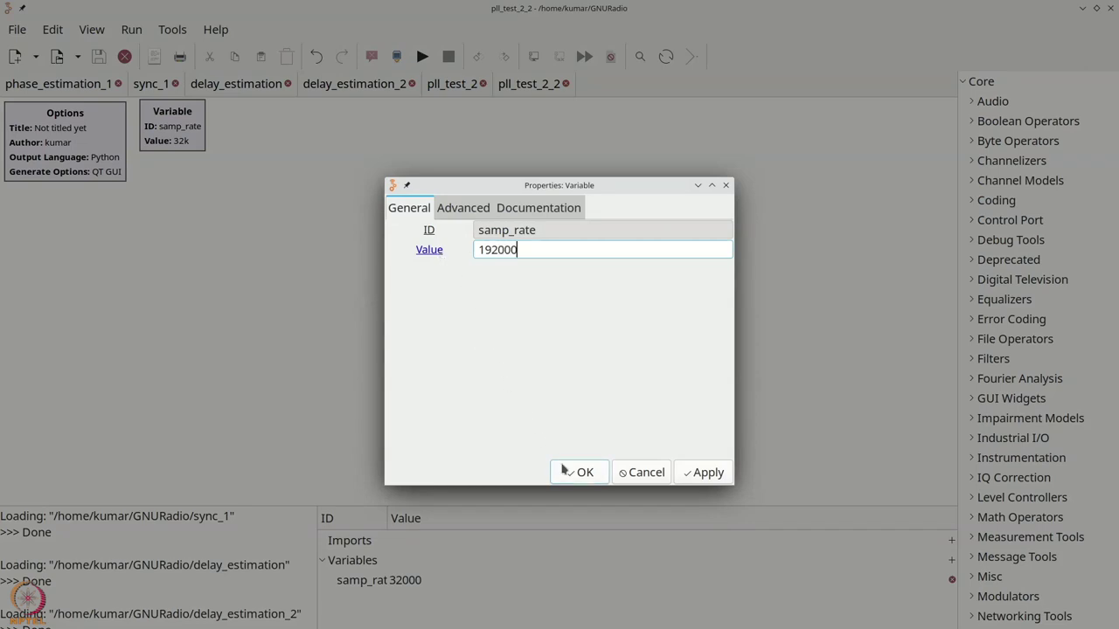
click(564, 471)
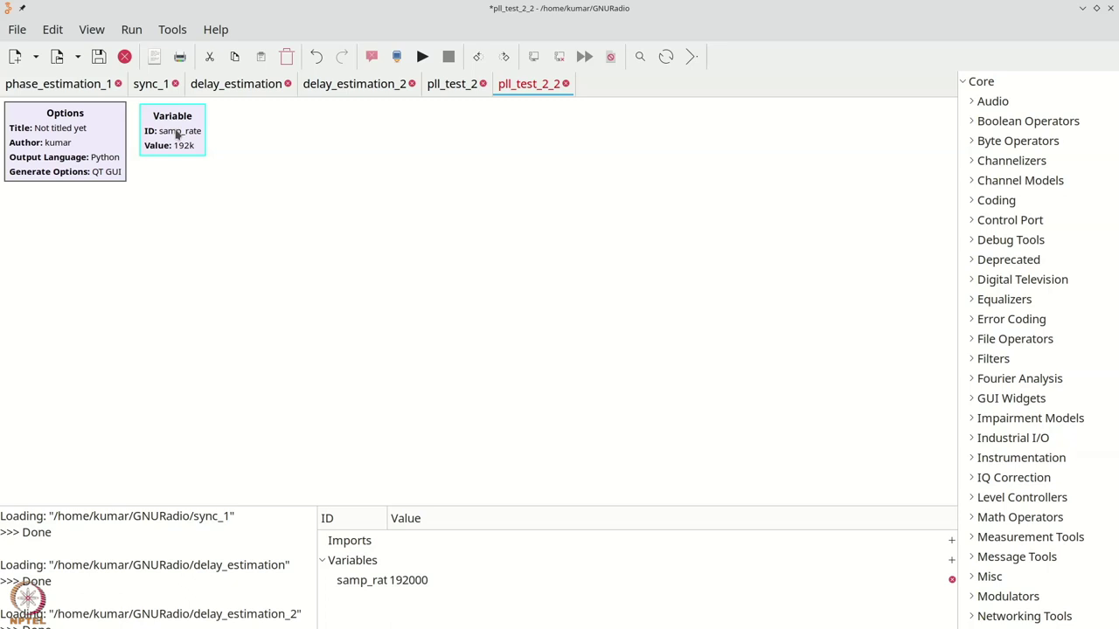
Step: Add a Variable block with ID fc and value 40000, placed beside the samp_rate variable
click(747, 273)
key(ctrl+f)
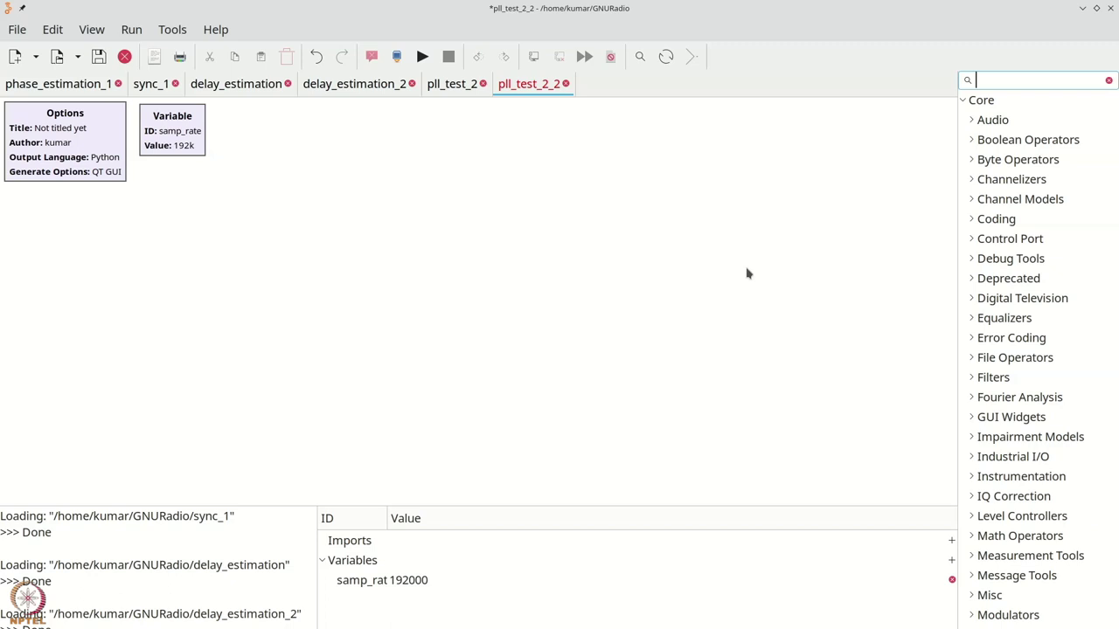
text(vari)
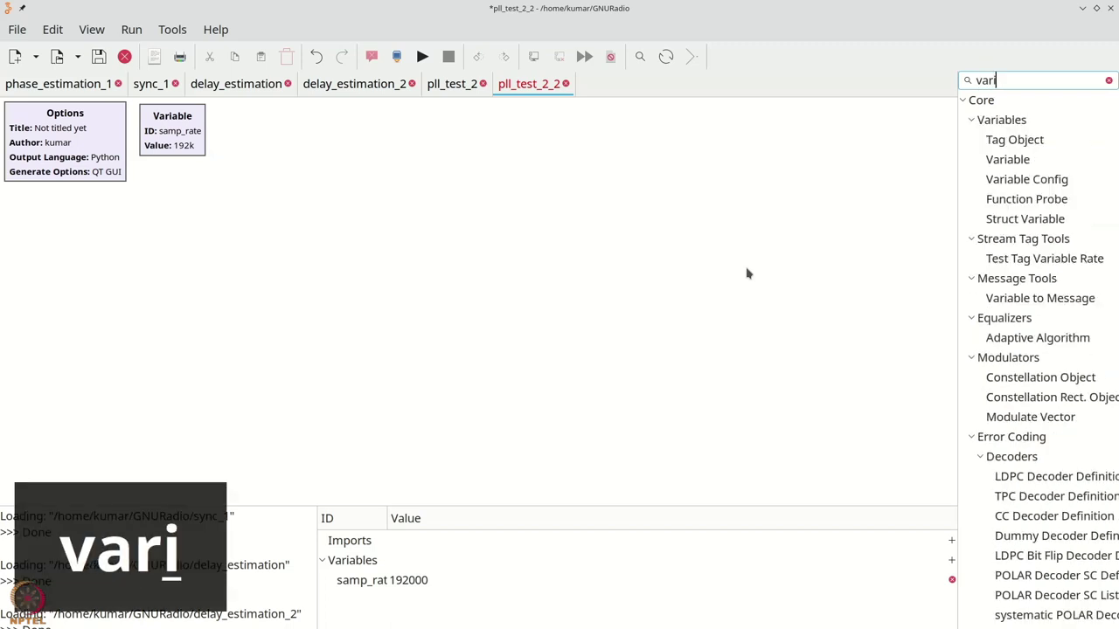
click(992, 164)
drag(992, 169, 246, 131)
double_click(246, 132)
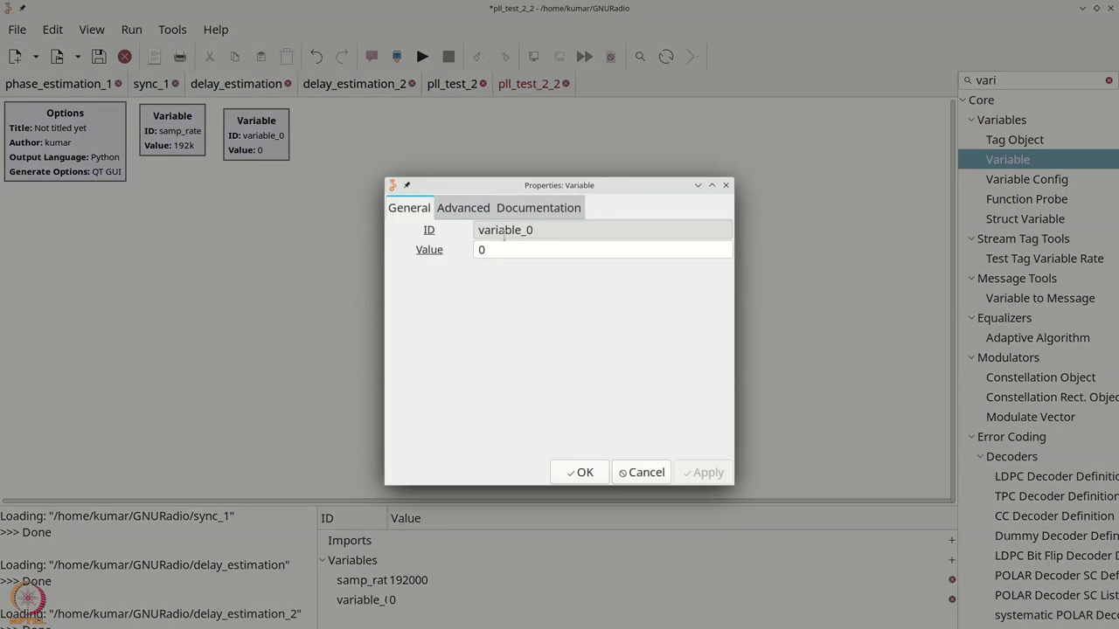
text(fc)
key(Tab)
text(40000)
click(594, 472)
drag(247, 138, 251, 132)
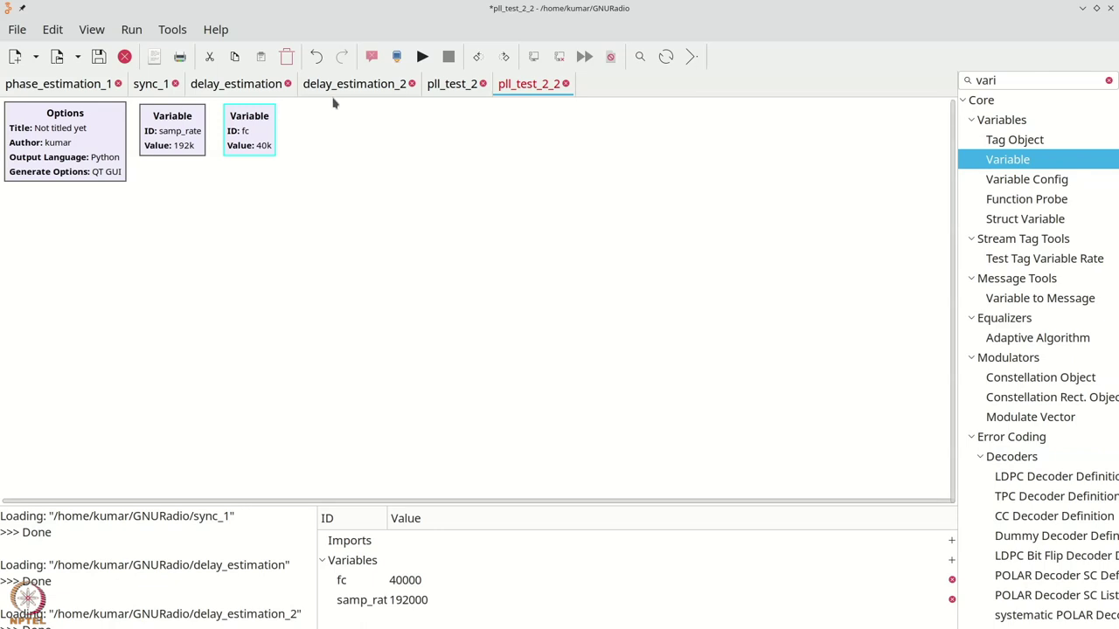
Step: Add a QT GUI Range block beside the fc variable and give it the ID delta_f
key(ctrl+f)
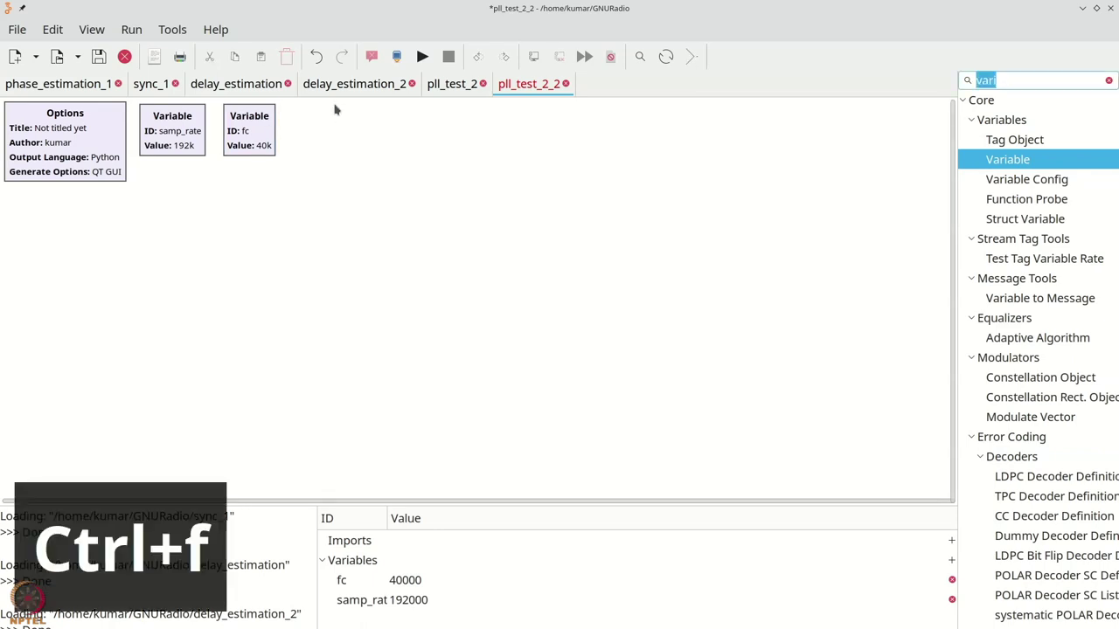
text(range)
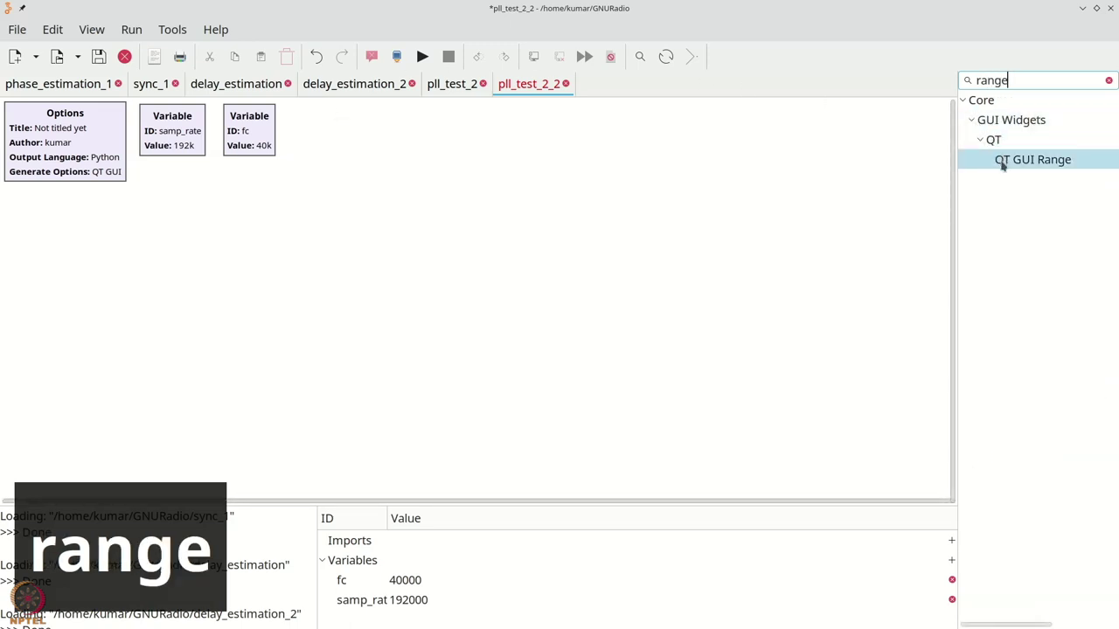
drag(1002, 166, 330, 129)
double_click(330, 129)
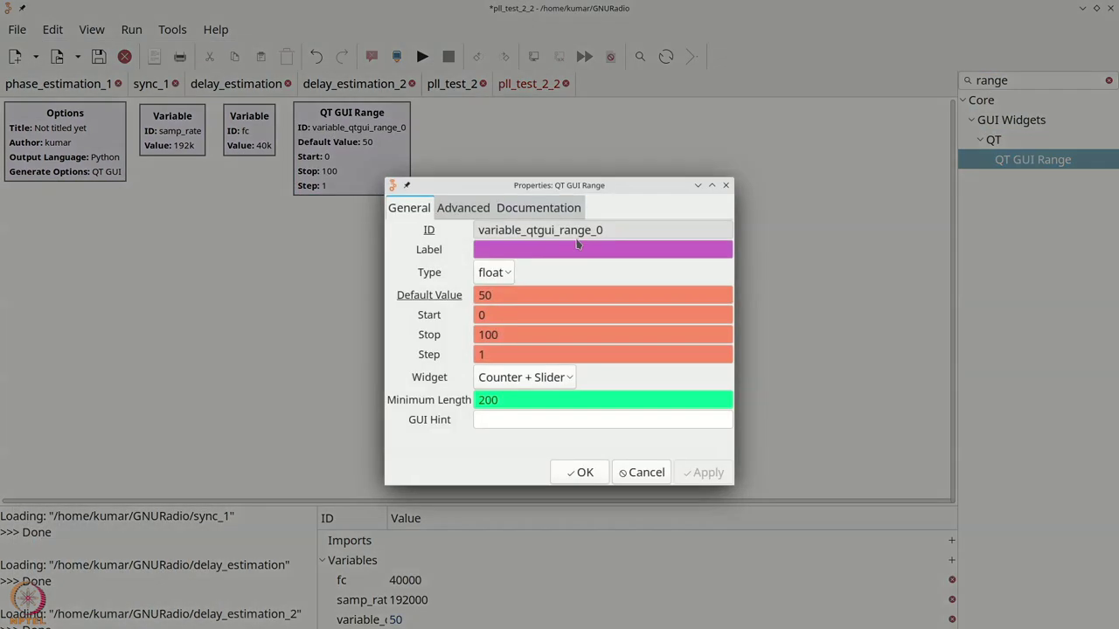
drag(612, 230, 461, 225)
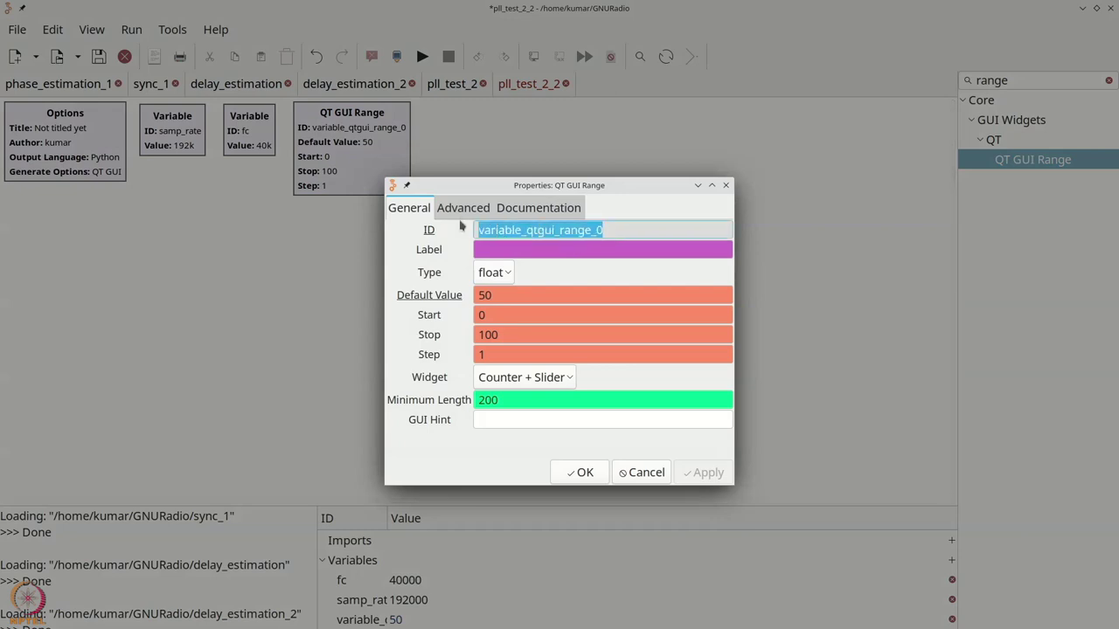
text(delta)
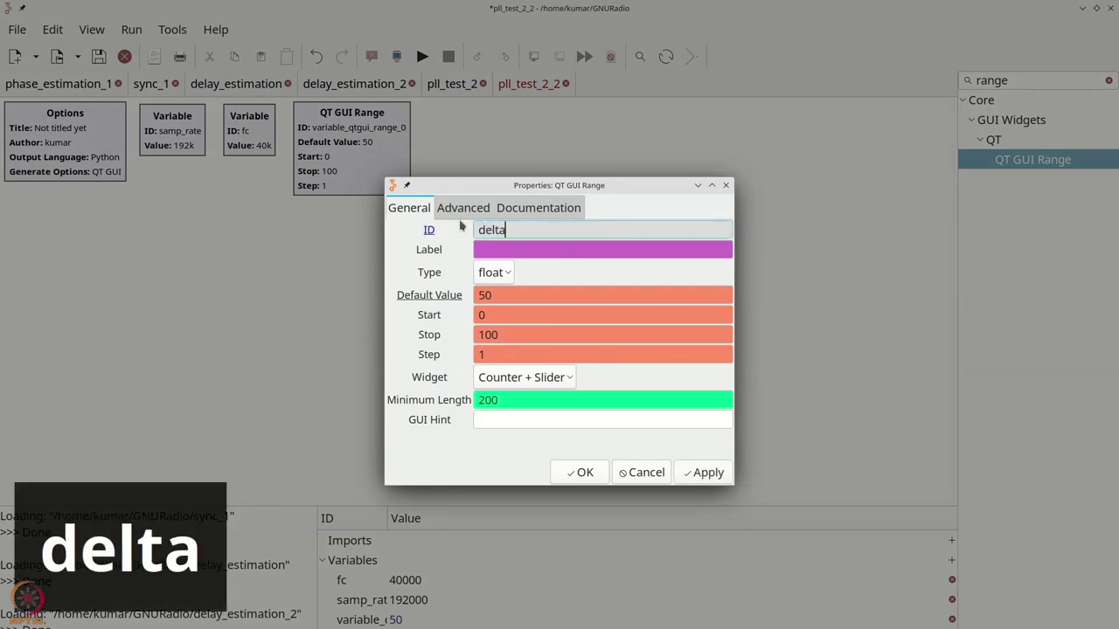
text(_f)
Step: Set the delta_f range's default value to 0, start to -100 and step to 0.1
double_click(519, 294)
text(0)
key(Tab)
text(-100)
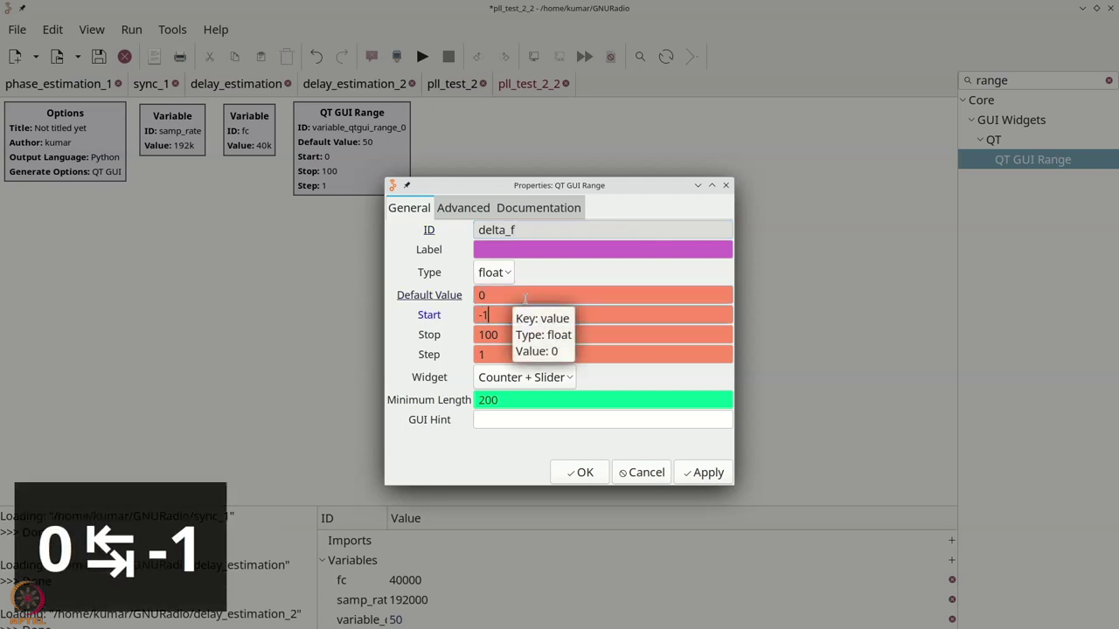
double_click(481, 354)
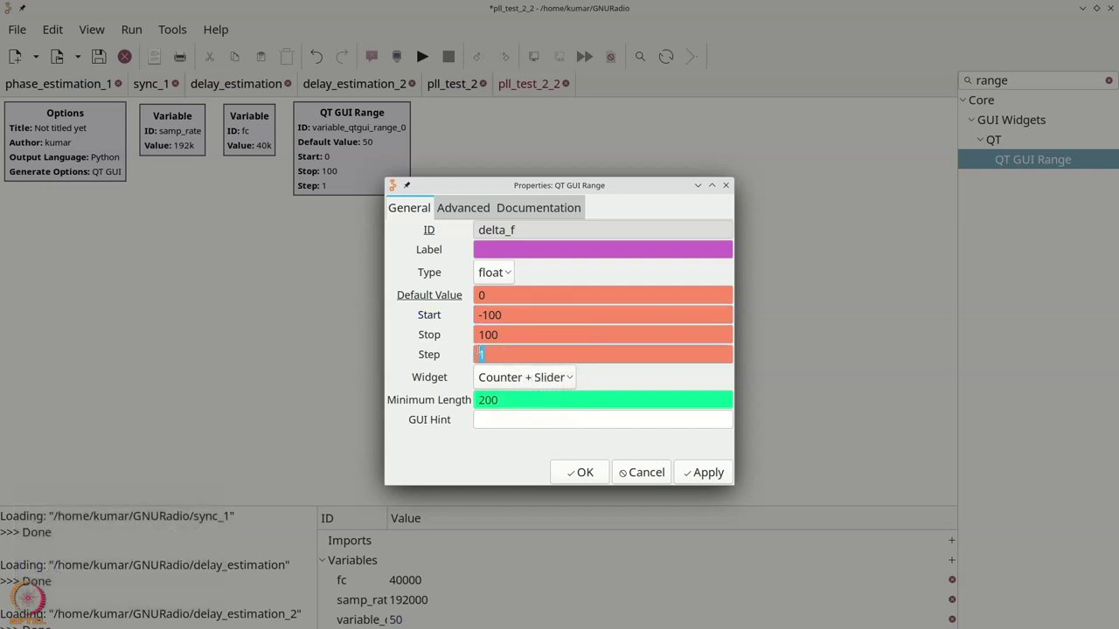
text(0.1)
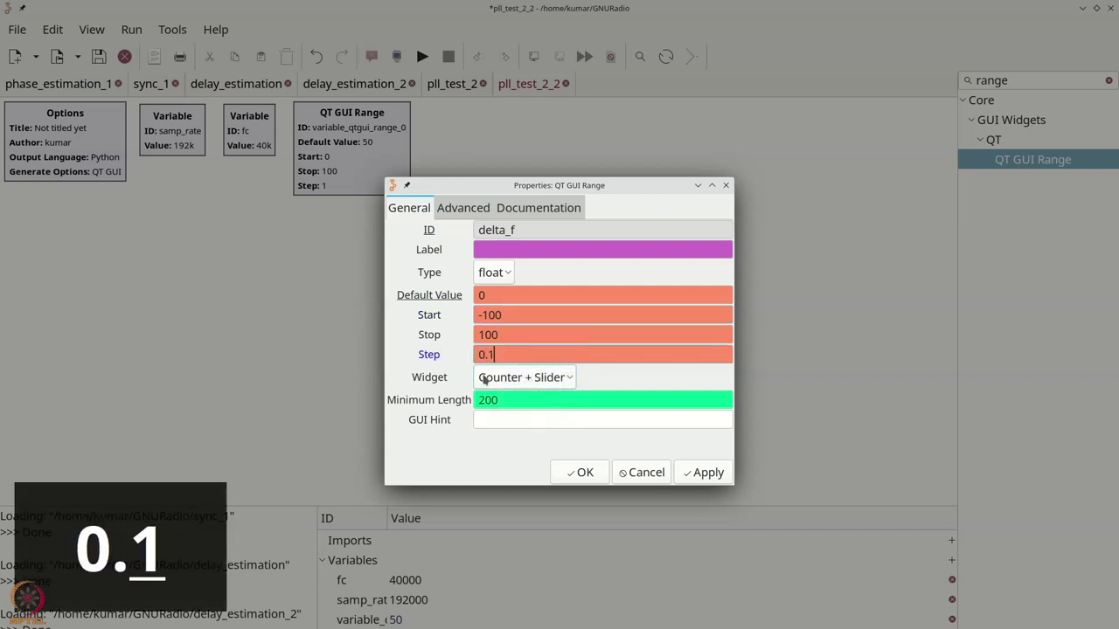
click(584, 473)
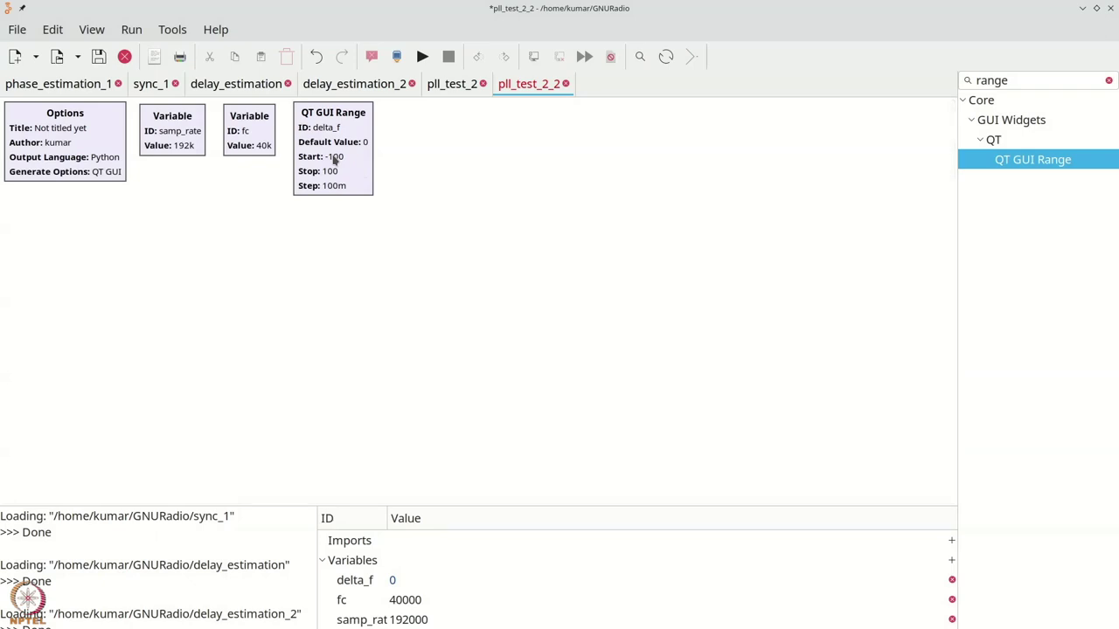
Step: Add a Signal Source block below the Options block and set its frequency to fc + delta_f
key(ctrl+f)
text(sign)
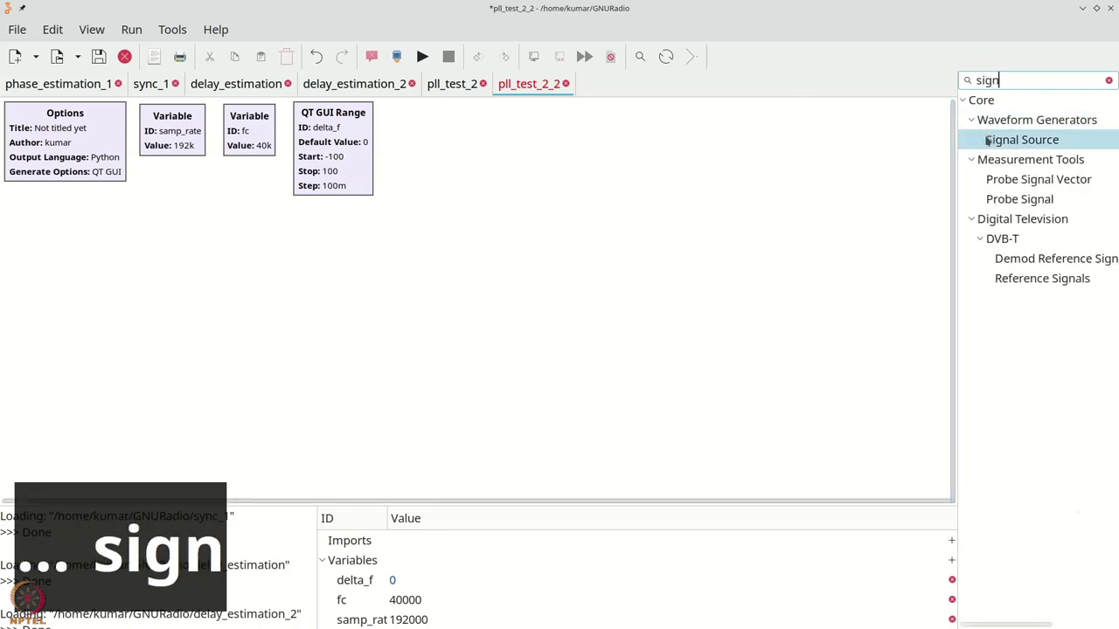
drag(989, 139, 99, 250)
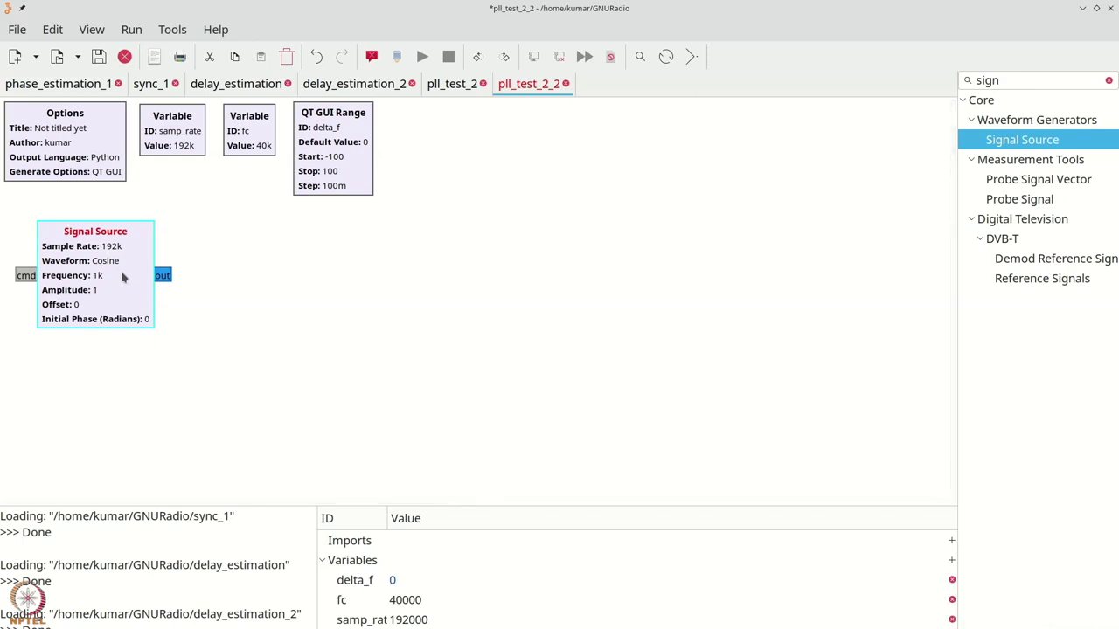
double_click(122, 277)
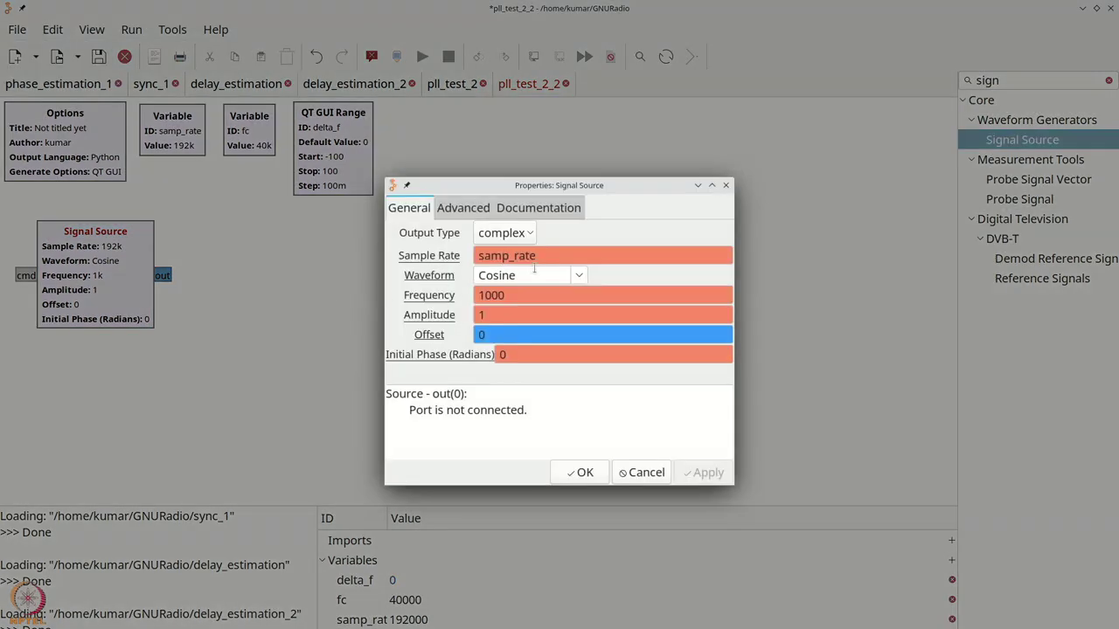
double_click(563, 295)
text(fc)
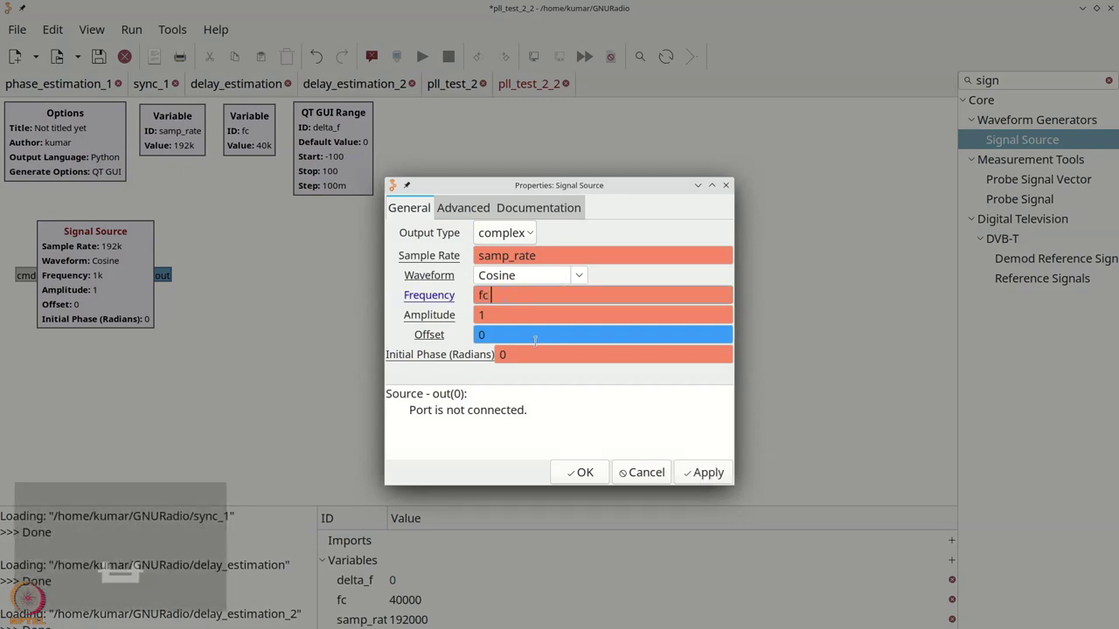
text( + de)
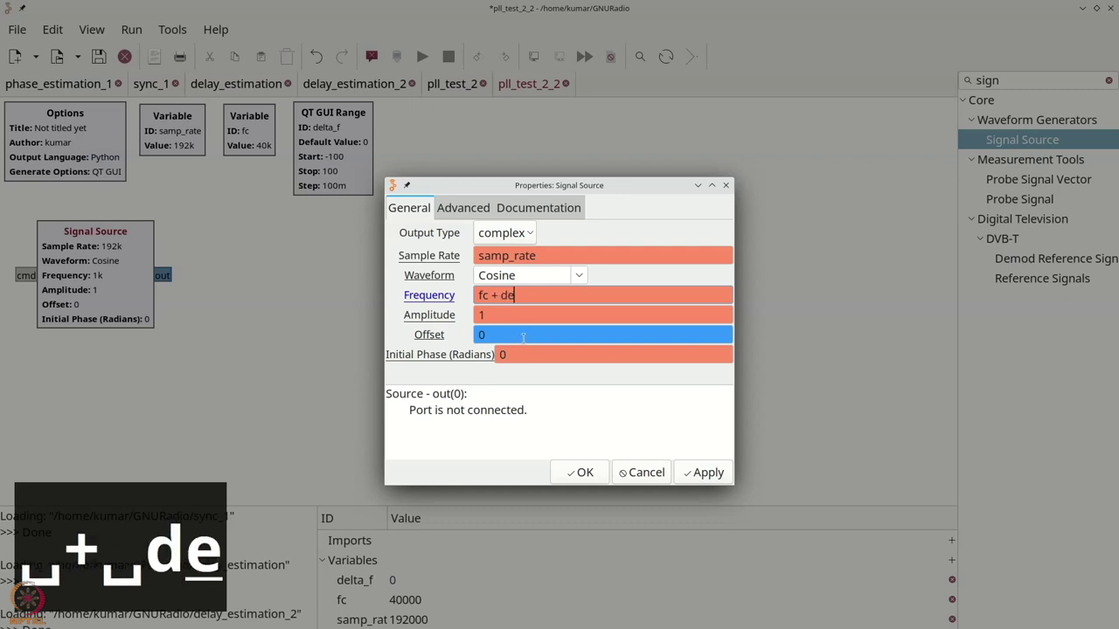
text(lta_f)
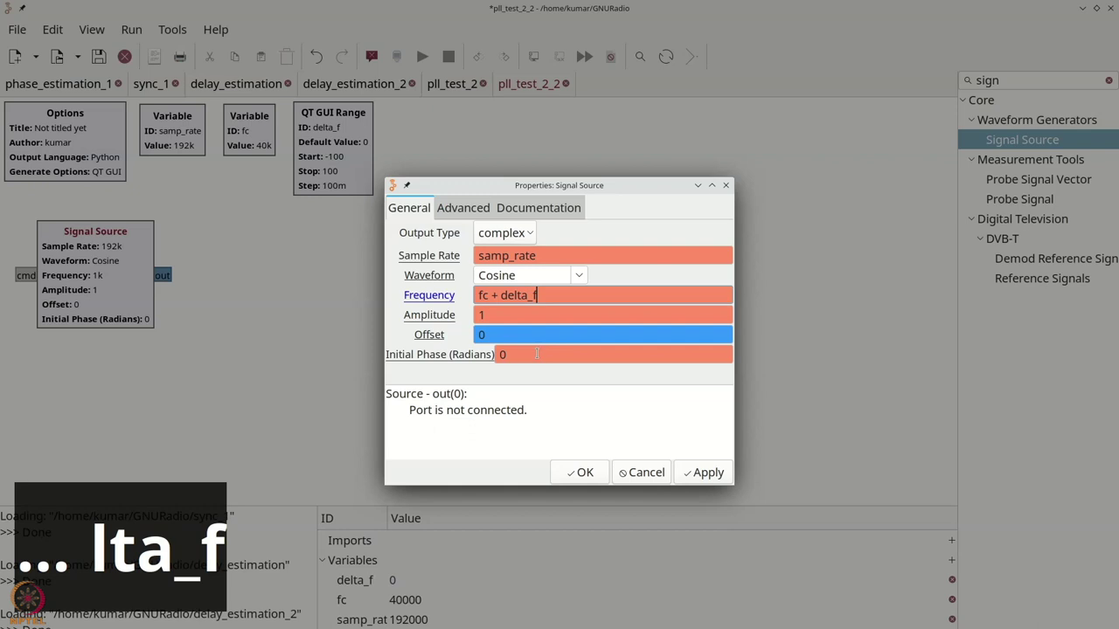
click(582, 473)
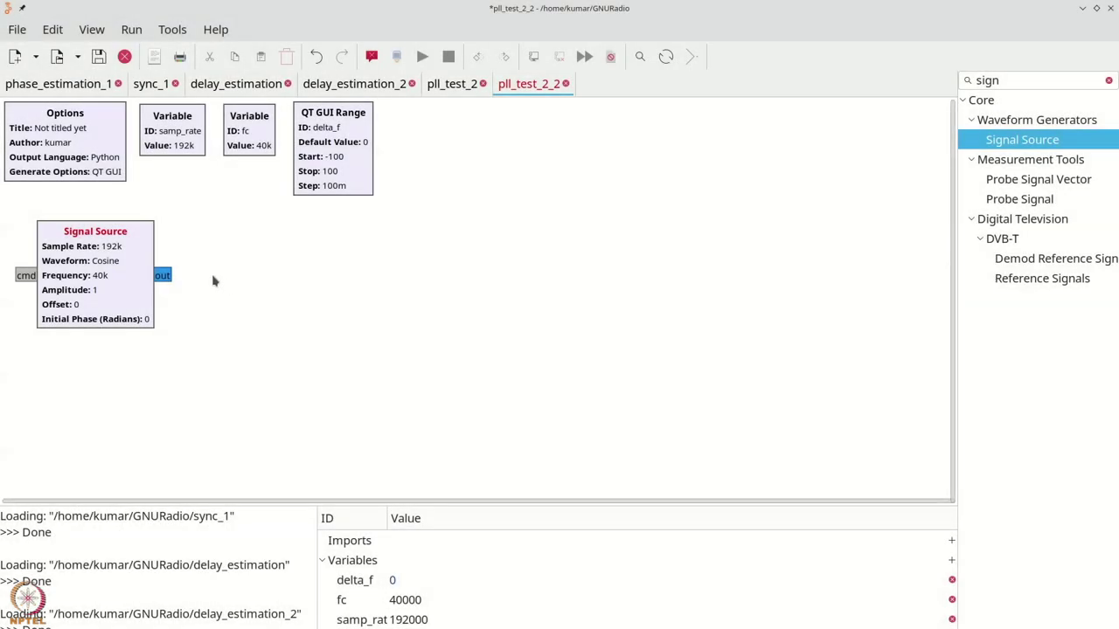
Step: Add a Throttle block beside the Signal Source and connect the source's output to its input
key(ctrl+f)
text(hr)
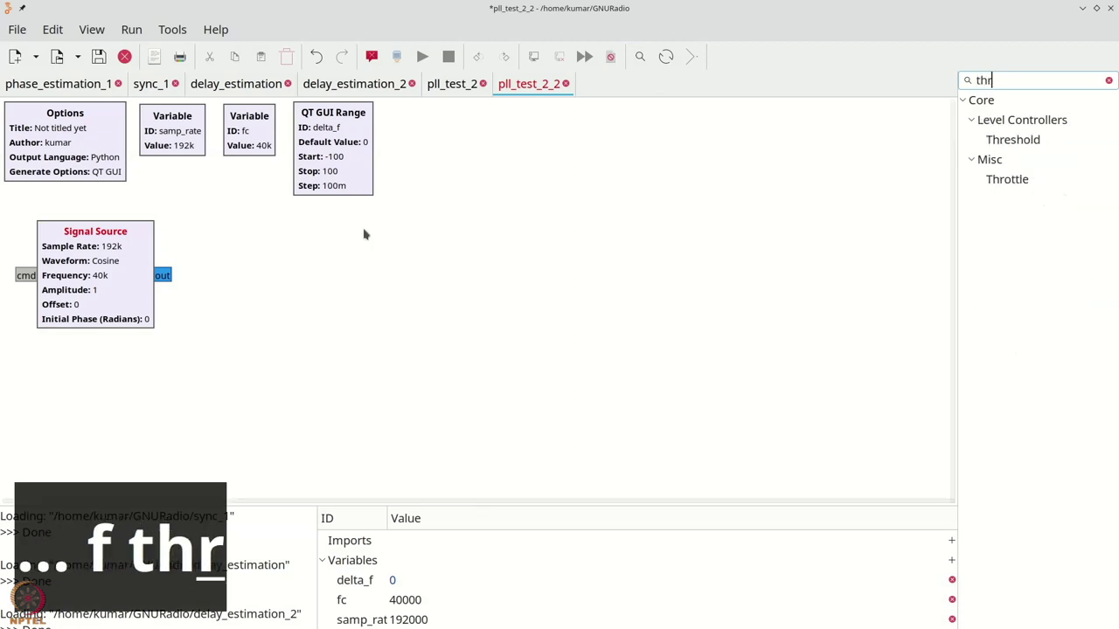
drag(1007, 179, 274, 281)
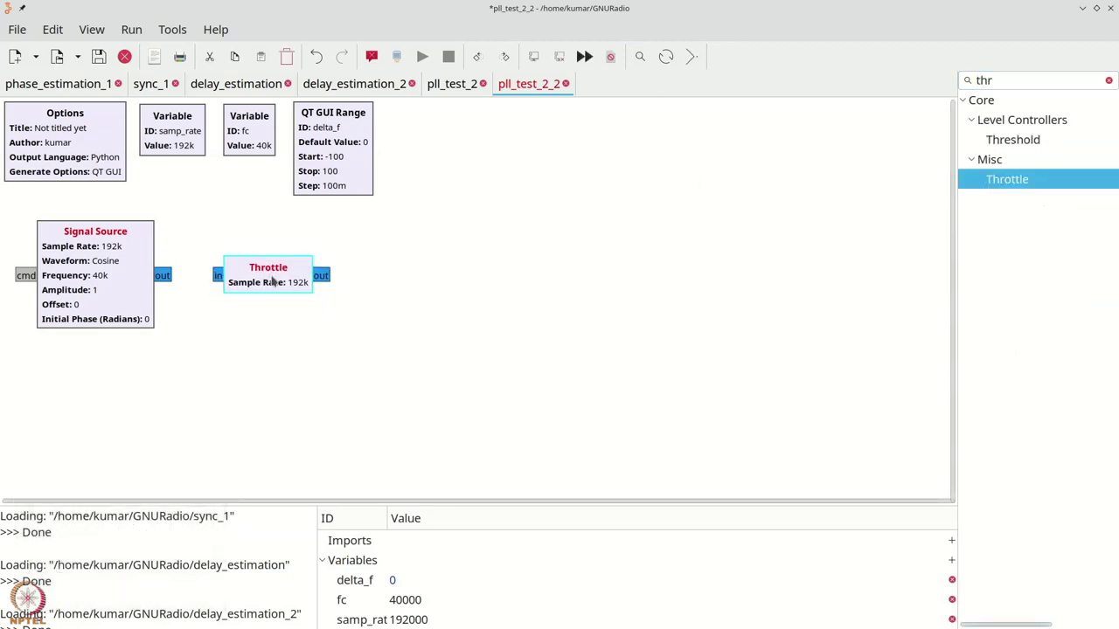
click(163, 277)
click(218, 277)
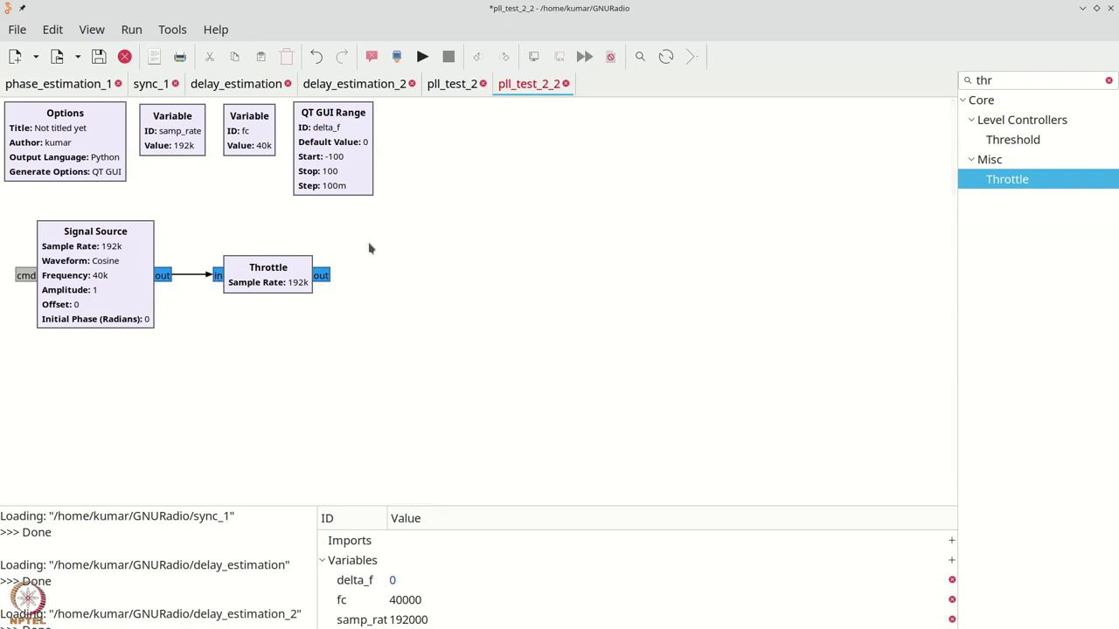
Step: Add a second QT GUI Range block beside the delta_f range and give it the ID noisestd
key(ctrl+f)
text(rang)
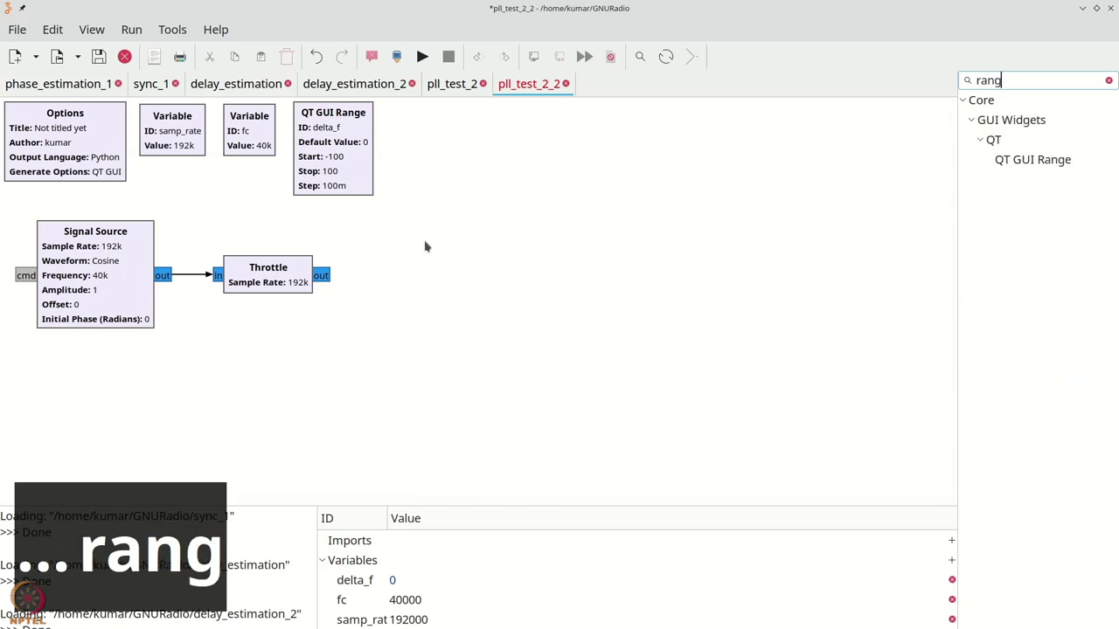
drag(1013, 160, 424, 139)
double_click(424, 139)
key(ctrl+a)
text(noisestd)
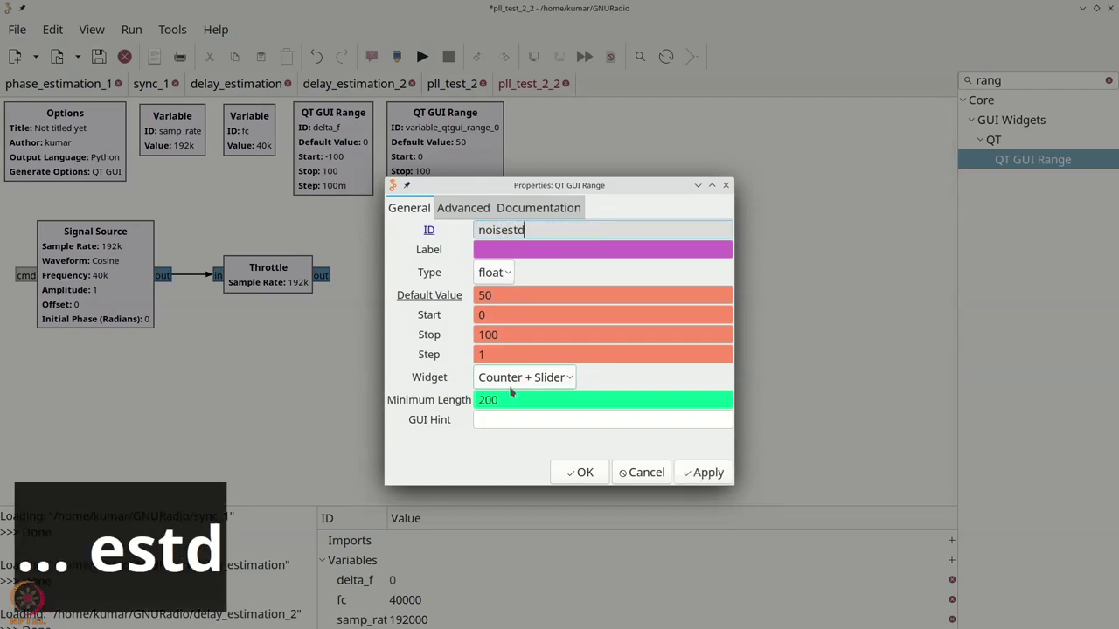
click(580, 472)
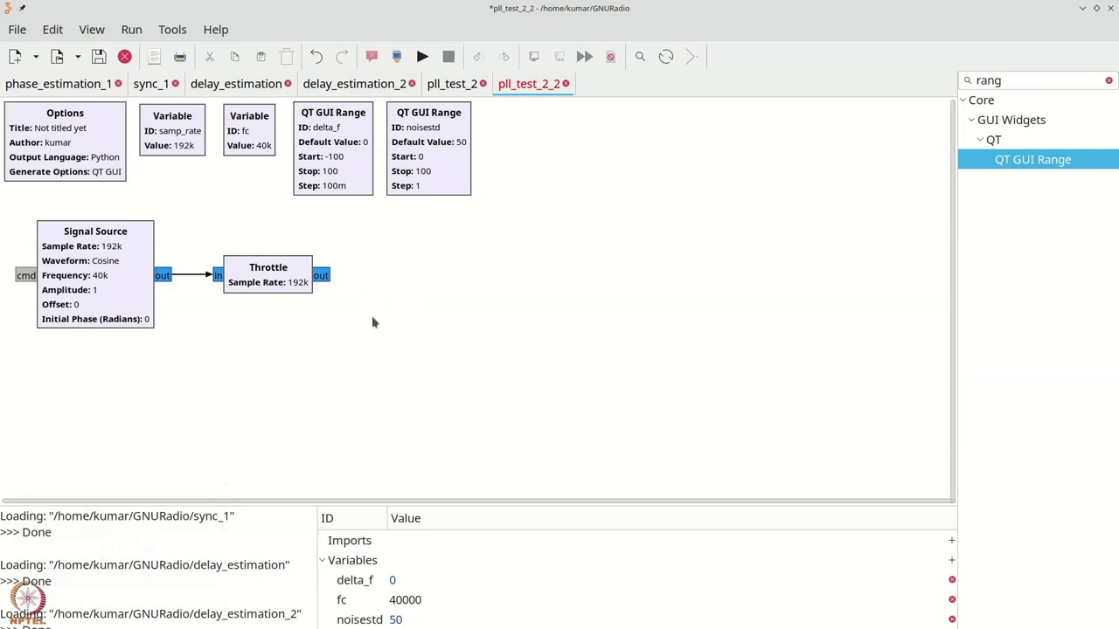
Step: Add a Noise Source block and position it directly below the Throttle block
key(ctrl+f)
text(n)
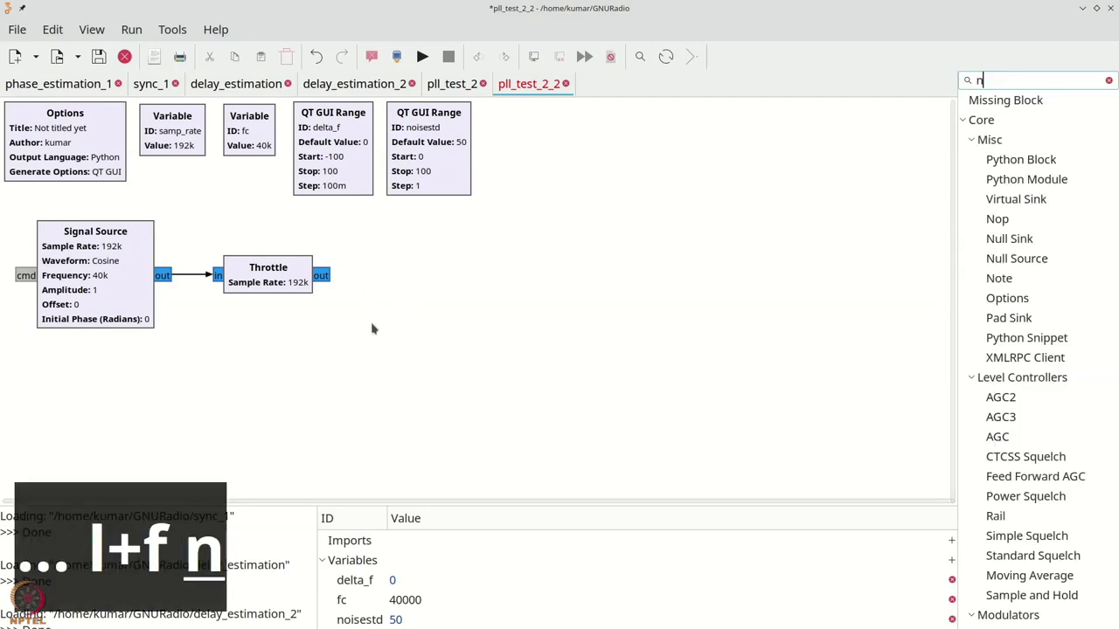
text(ois)
drag(1021, 159, 352, 301)
drag(393, 341, 267, 343)
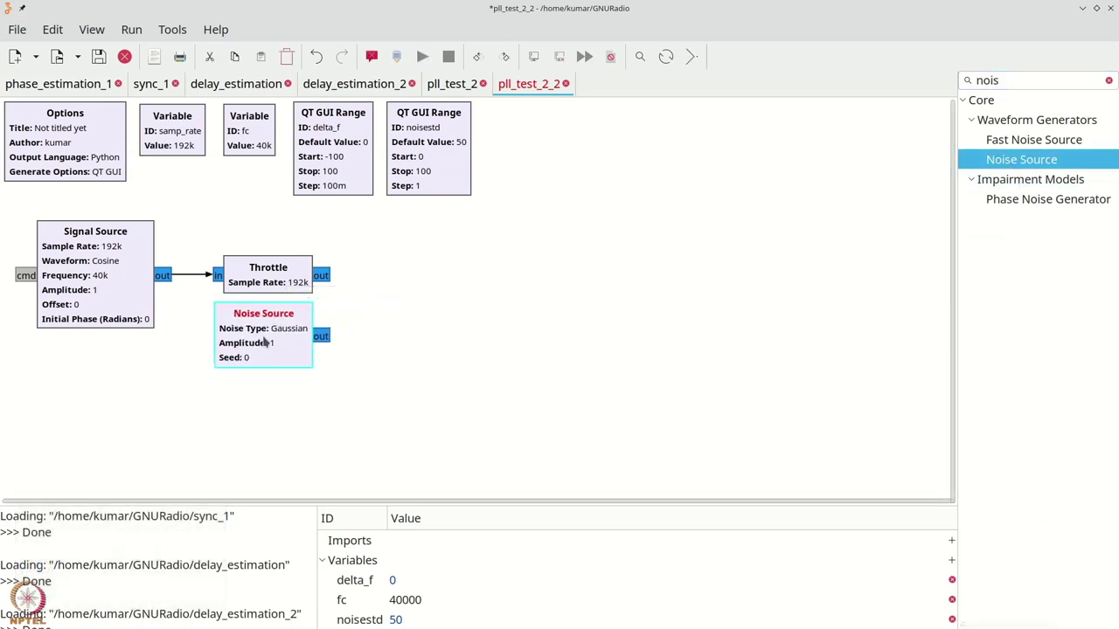
Step: Add an Add block and wire the Throttle output to its in0 and the Noise Source output to its in1
key(ctrl+f)
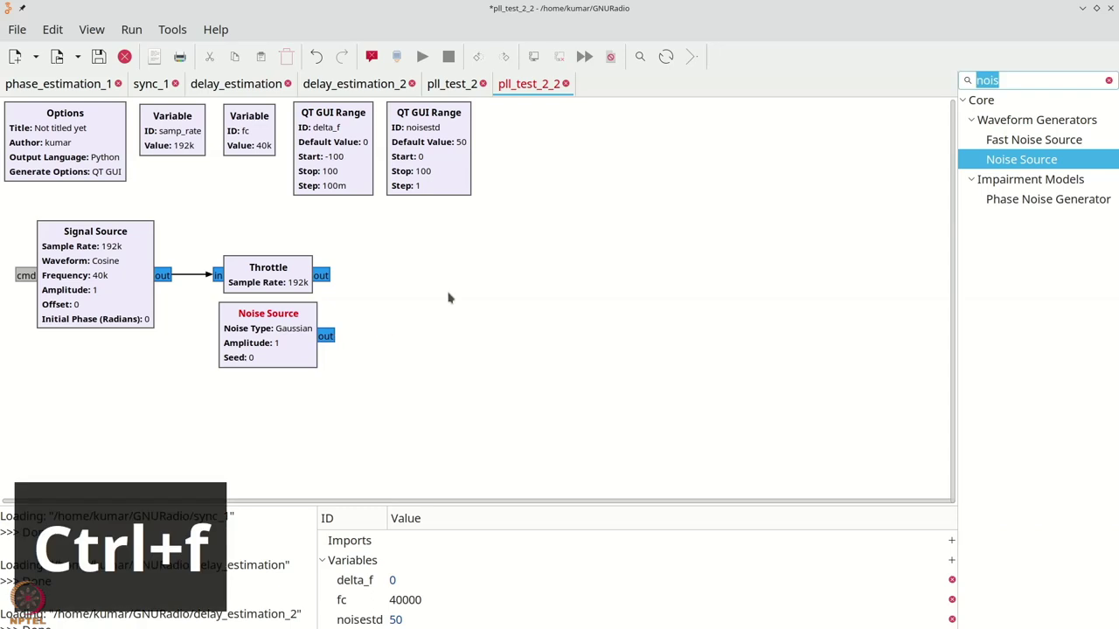
text(add)
drag(997, 159, 400, 303)
click(325, 335)
click(377, 313)
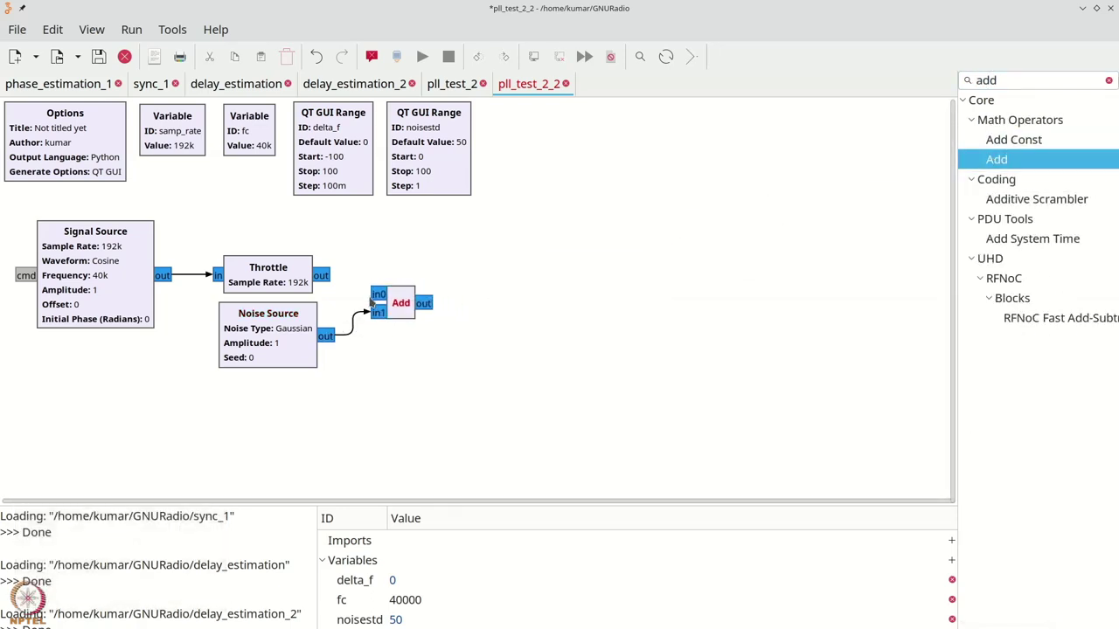
Step: Set the Noise Source's amplitude to noisestd
double_click(270, 336)
text(noisestd)
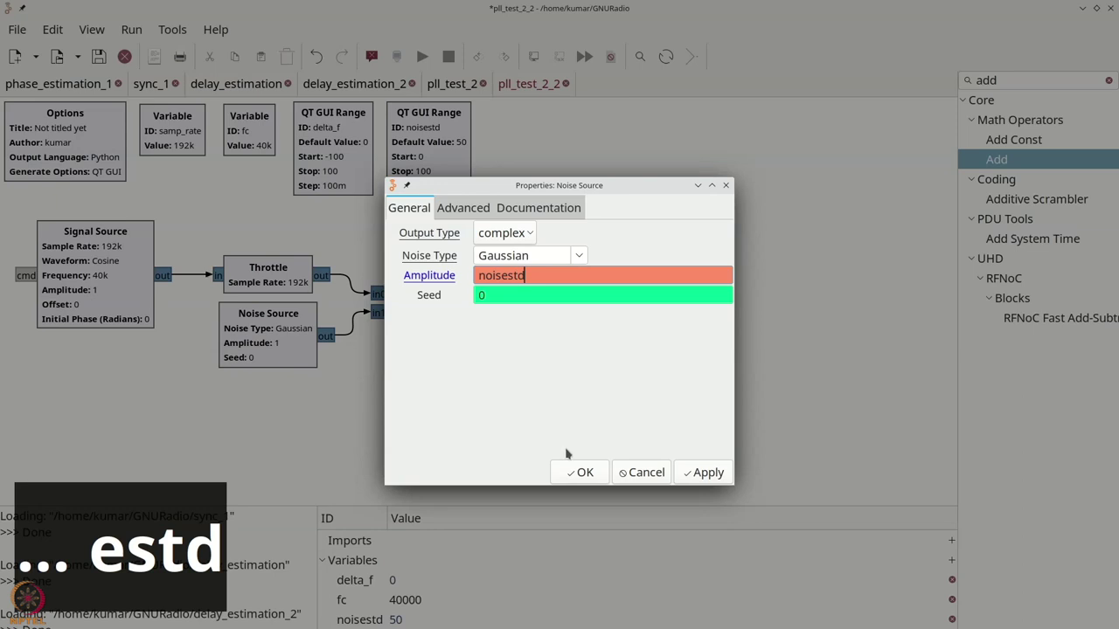
click(580, 472)
Step: Set the noisestd range's default value to 0, stop to 3 and step to 0.1
double_click(437, 179)
double_click(547, 294)
text(0)
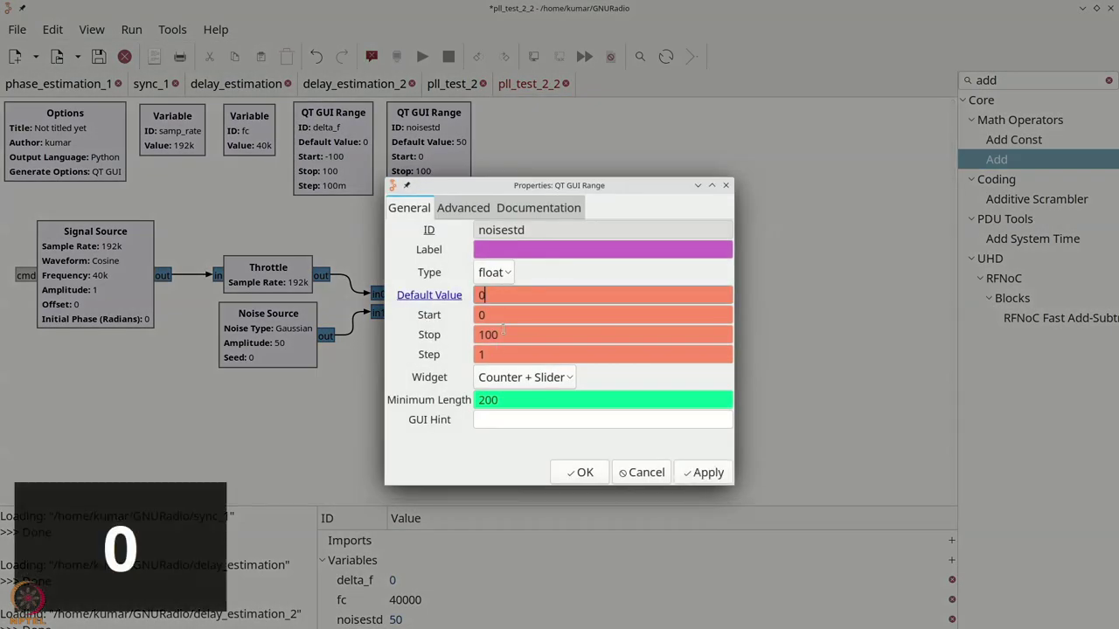
key(Tab)
text(3)
key(Tab)
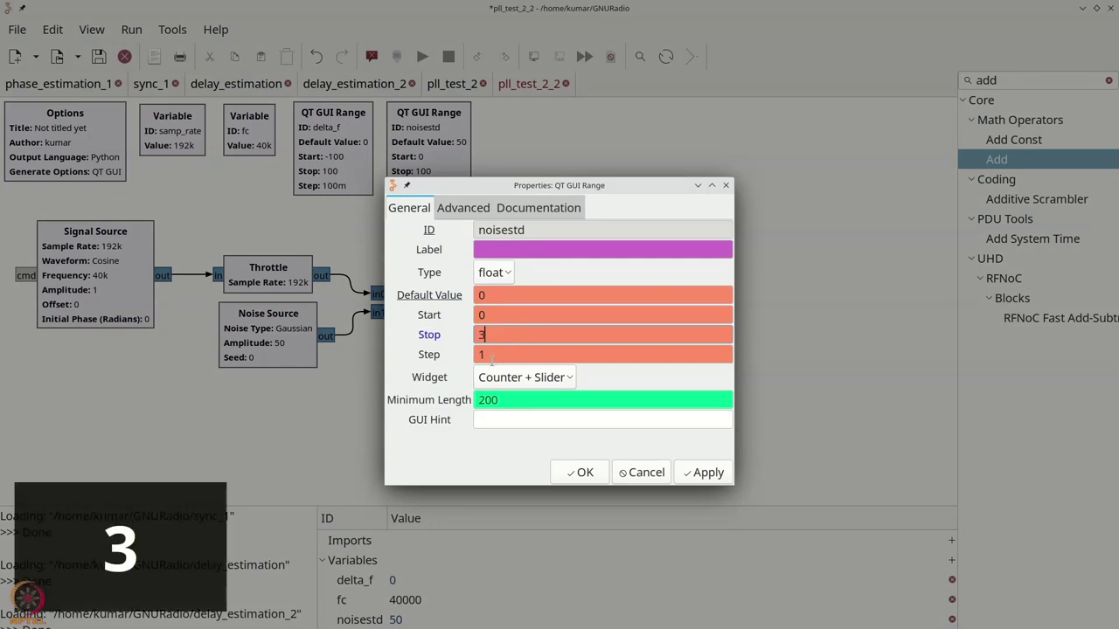
text(0.1)
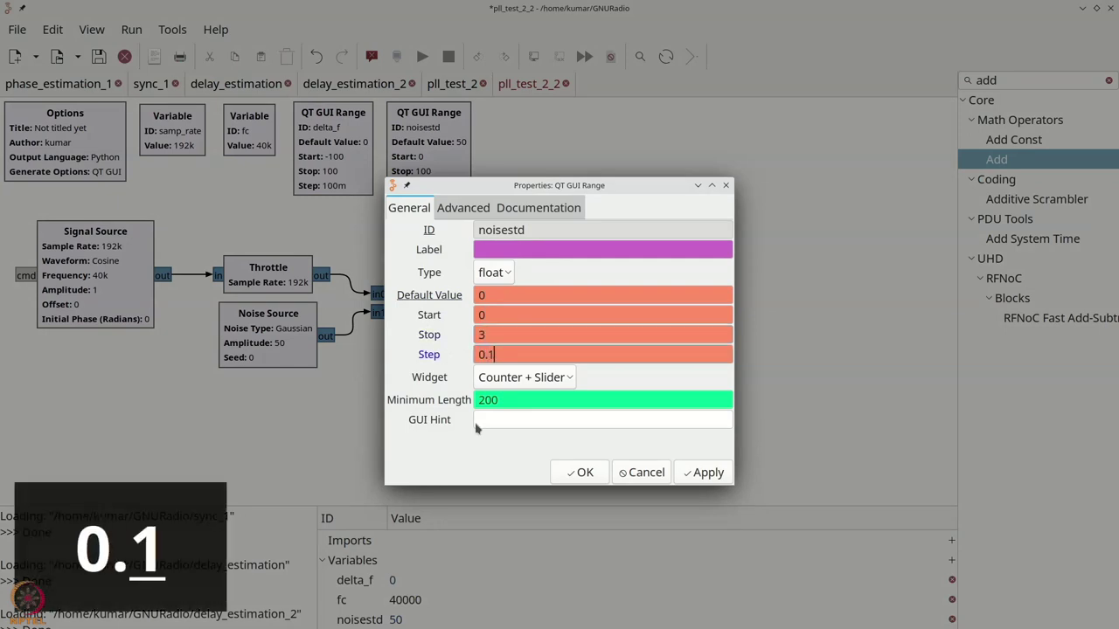
click(579, 472)
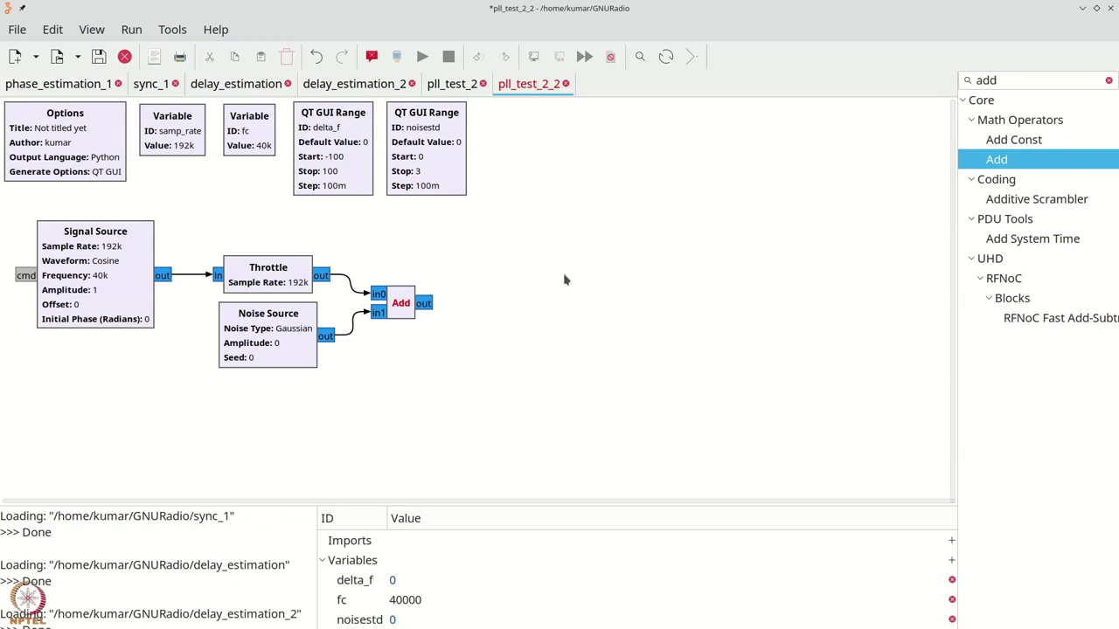
Step: Add a PLL Frequency Detector block beside the Add block and connect the Add output to its input
key(ctrl+f)
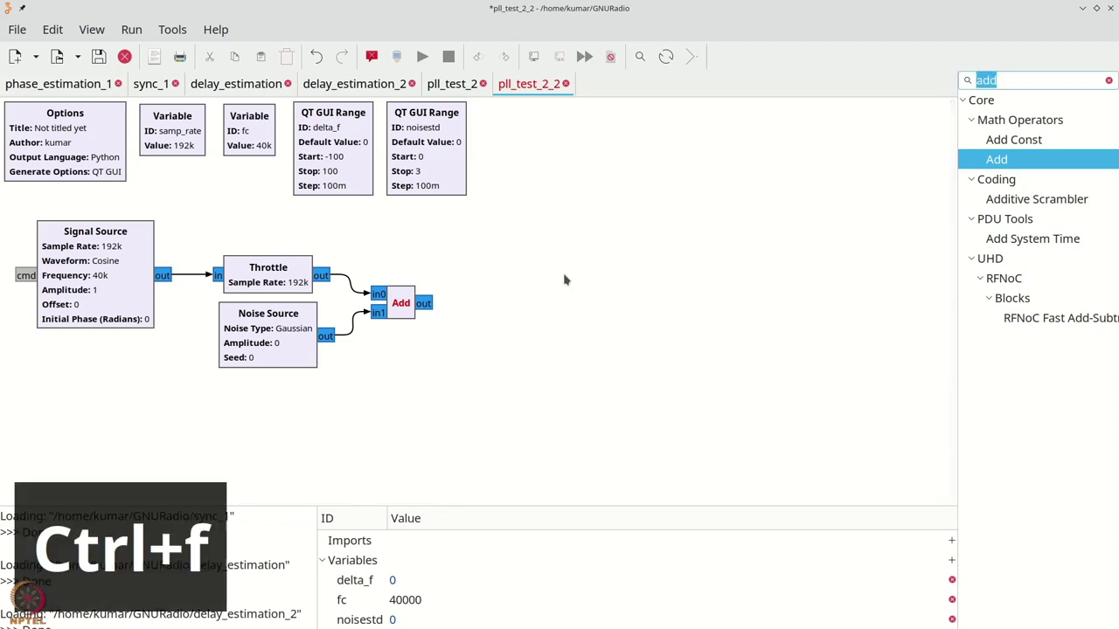
text(pll)
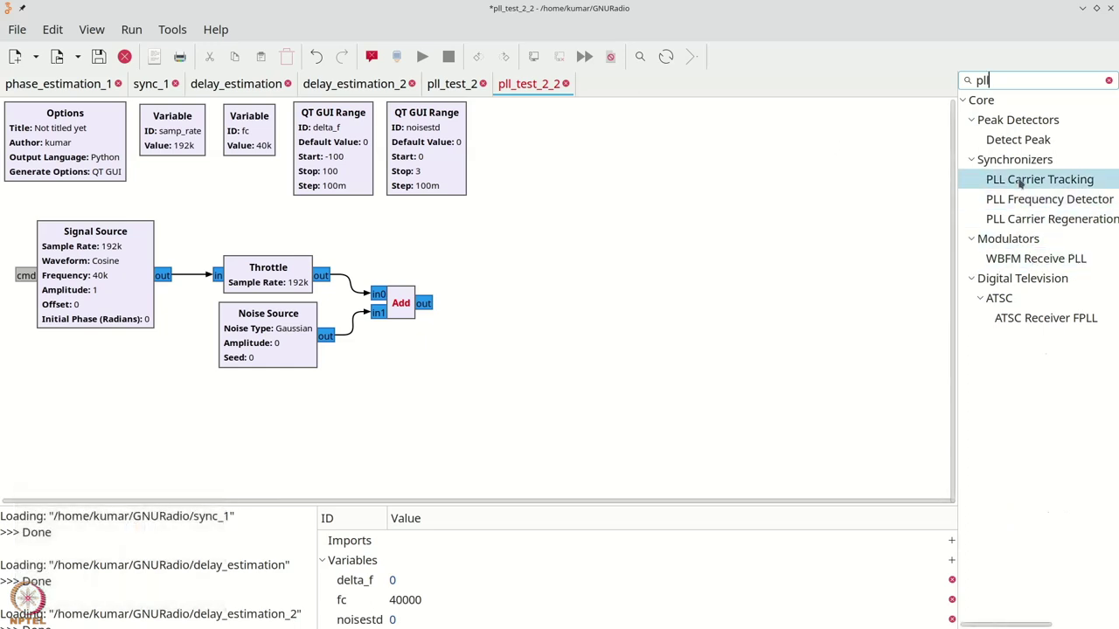
drag(1006, 201, 486, 293)
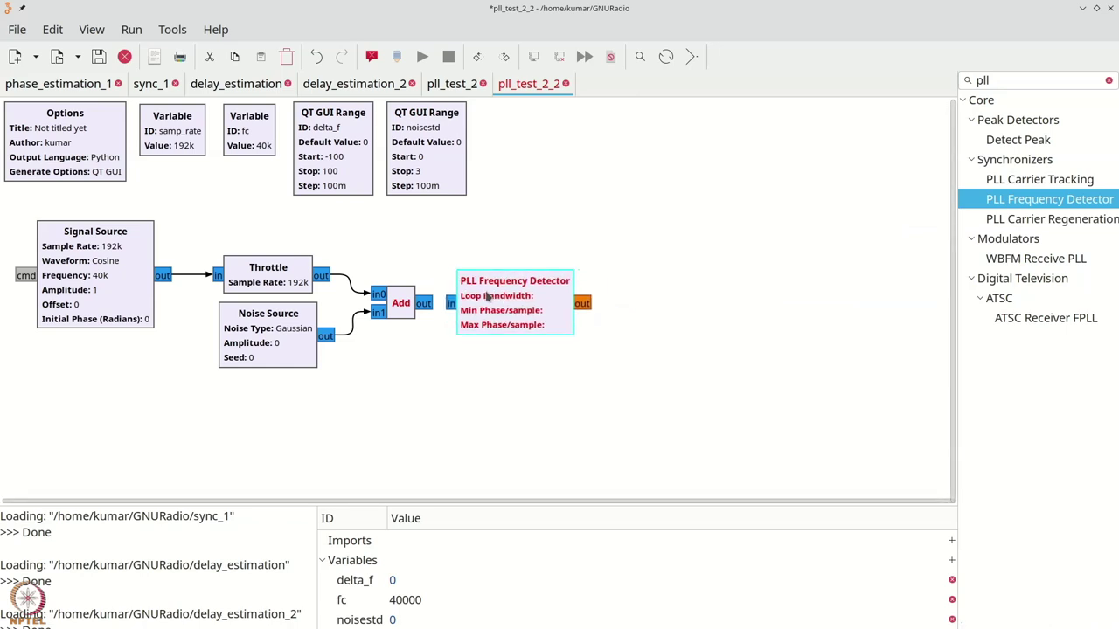
click(448, 303)
click(427, 302)
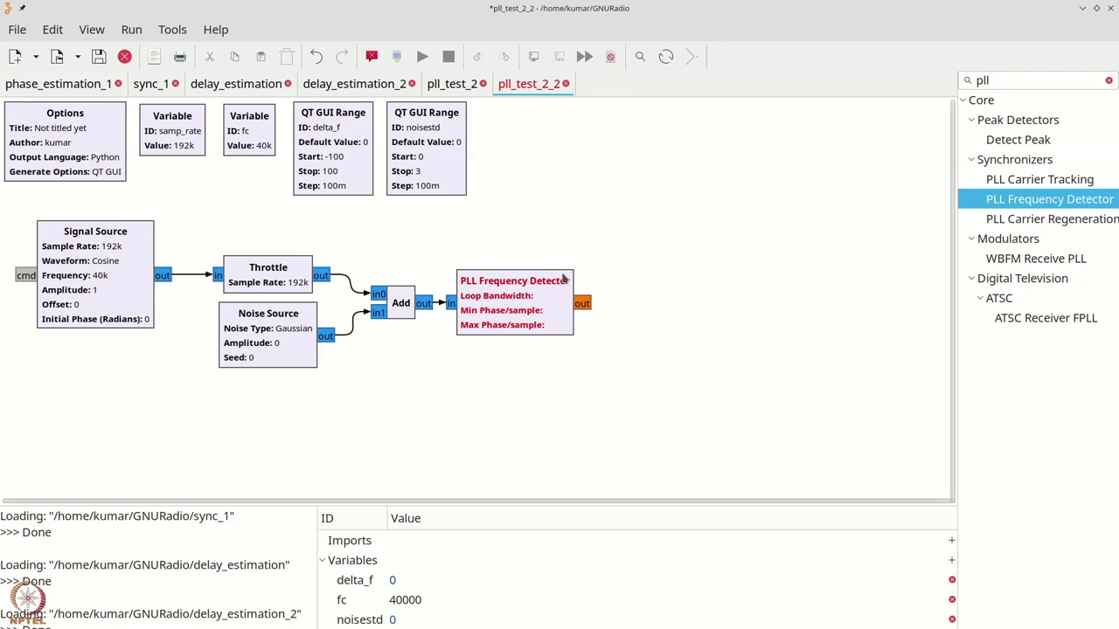
Step: Set the PLL Frequency Detector's loop bandwidth to 6.28/100
double_click(500, 306)
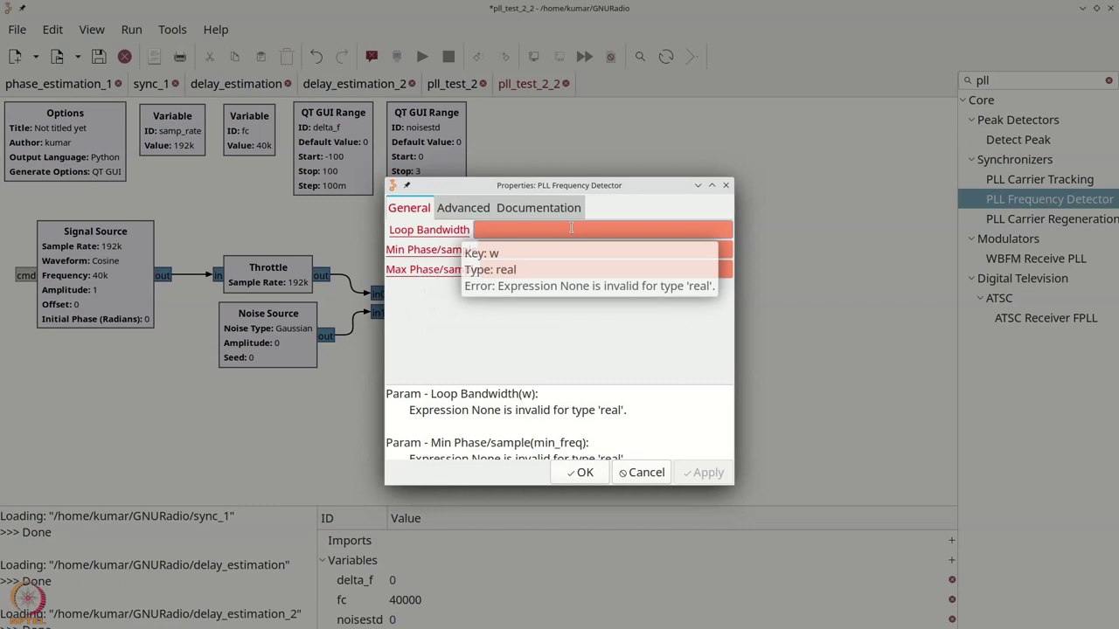
text(6.28)
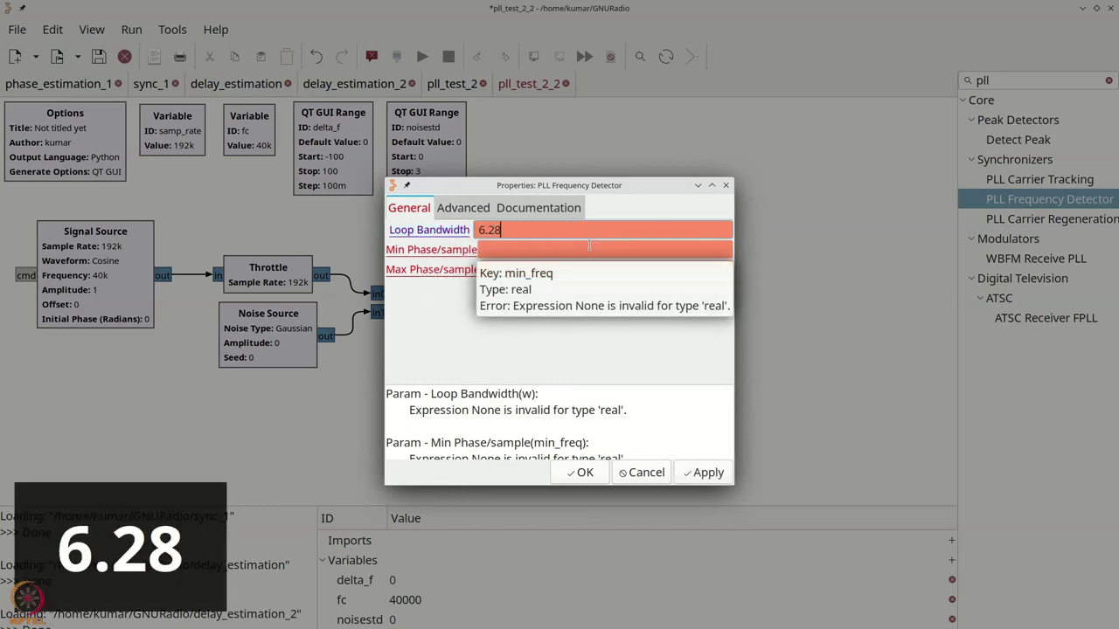
text(\100)
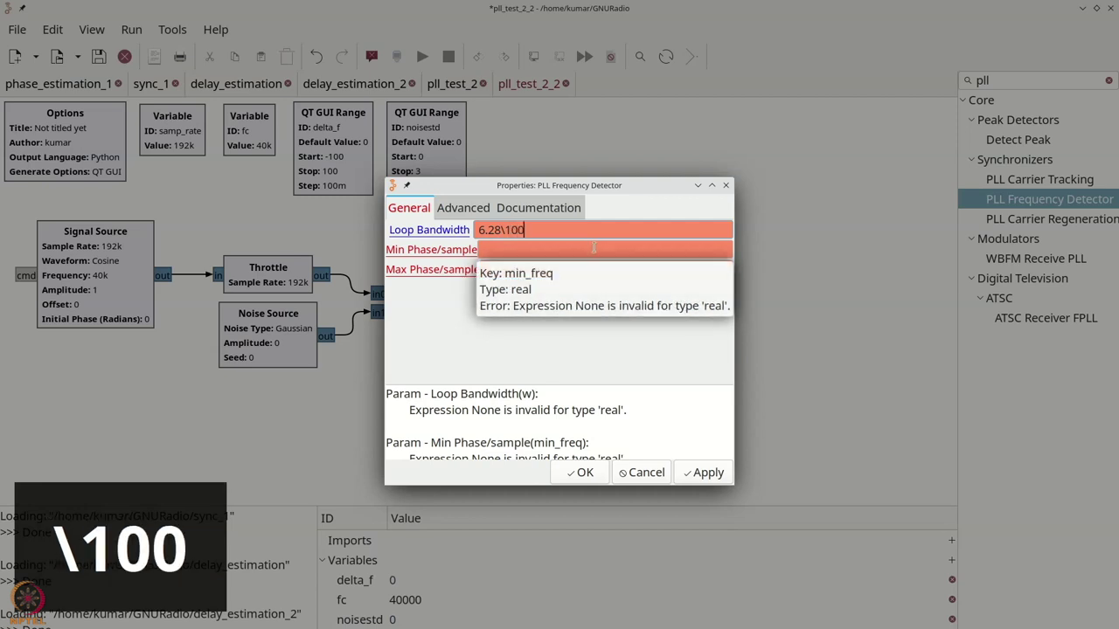
drag(507, 230, 502, 229)
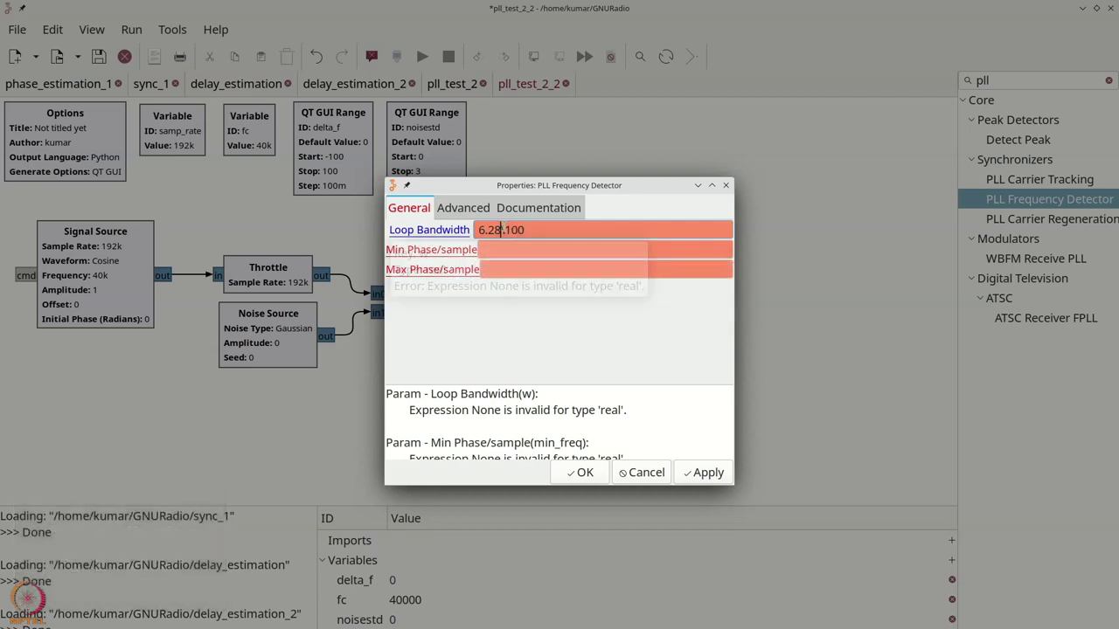
text(/)
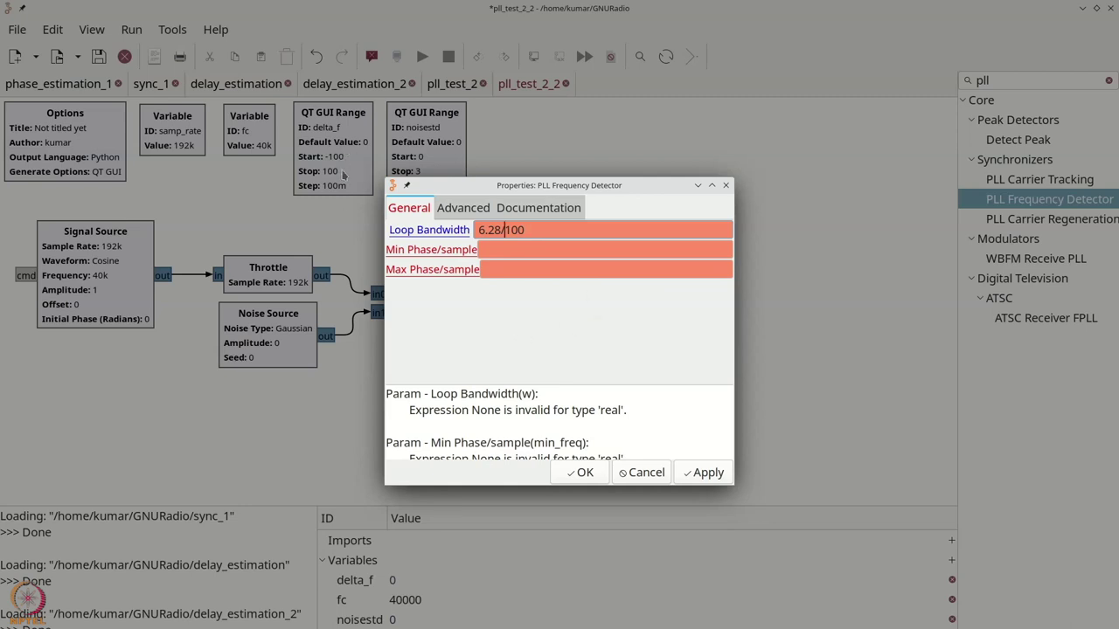
Step: Set the PLL Frequency Detector's Min Phase/sample to 6.28 * (fc - 100) / samp_rate
click(537, 251)
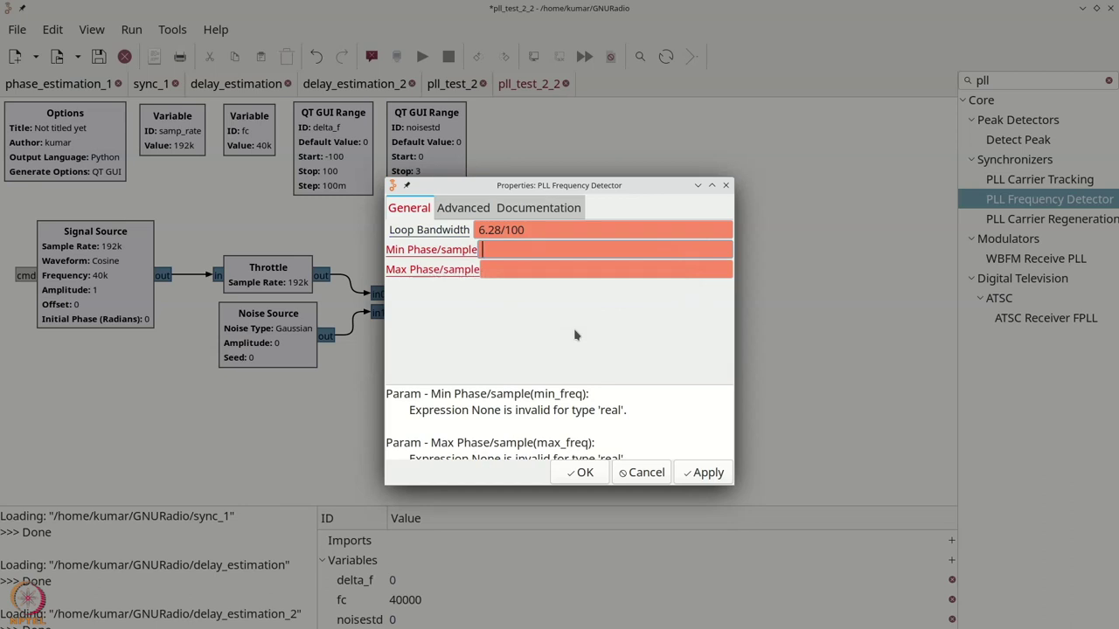
text(6.28 )
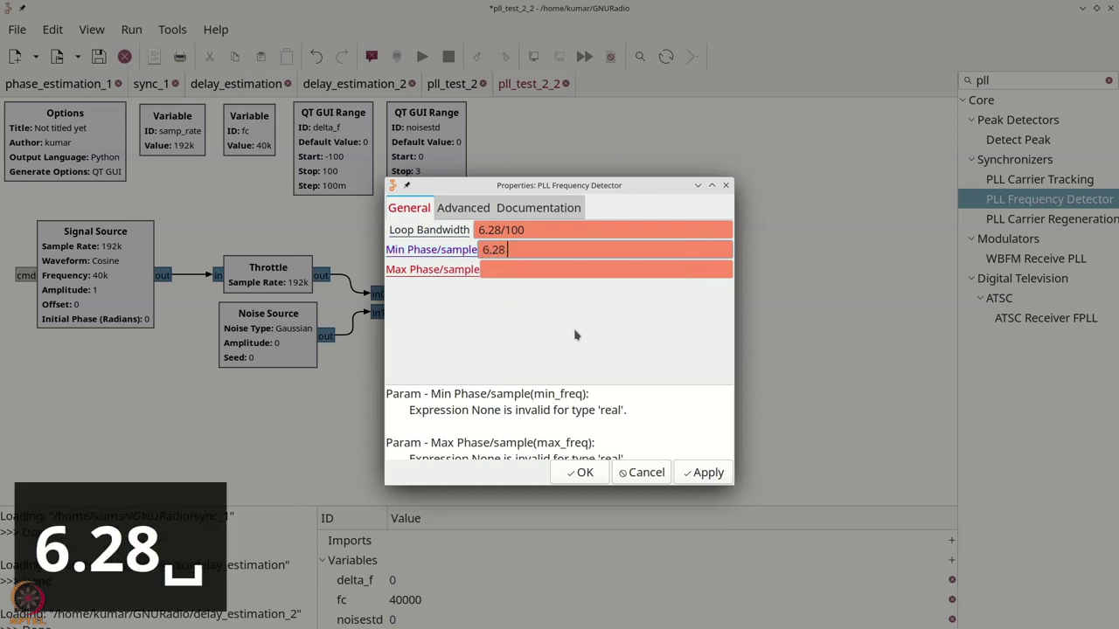
text(* (fc - 100) / samp_rate)
Step: Set the PLL Frequency Detector's Max Phase/sample to 6.28 * (fc + 100) / samp_rate
key(Tab)
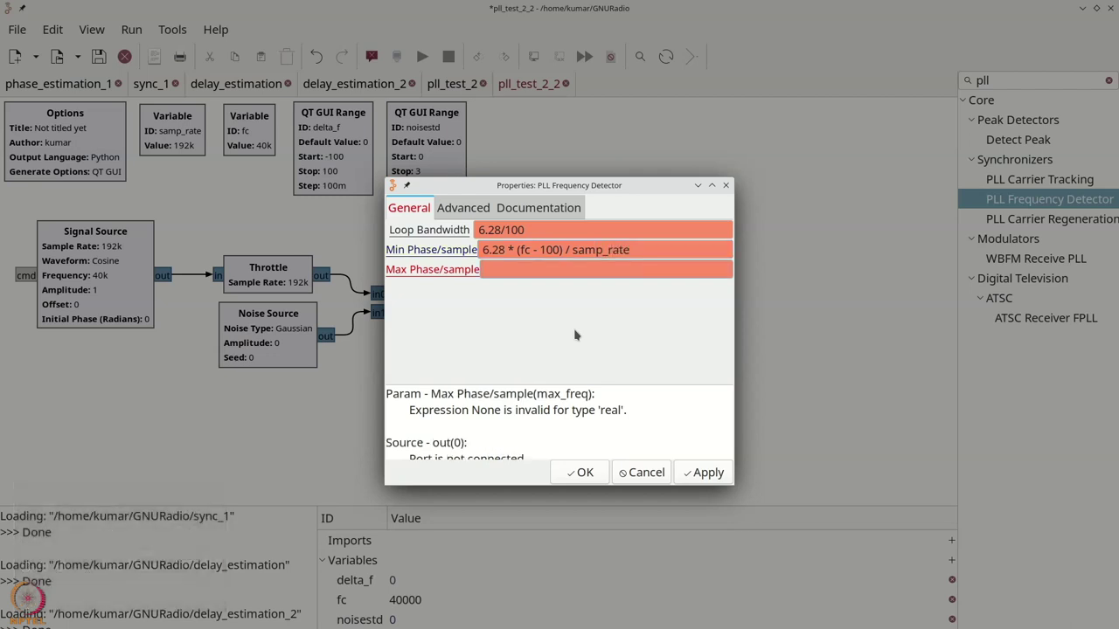
text(6.28 * )
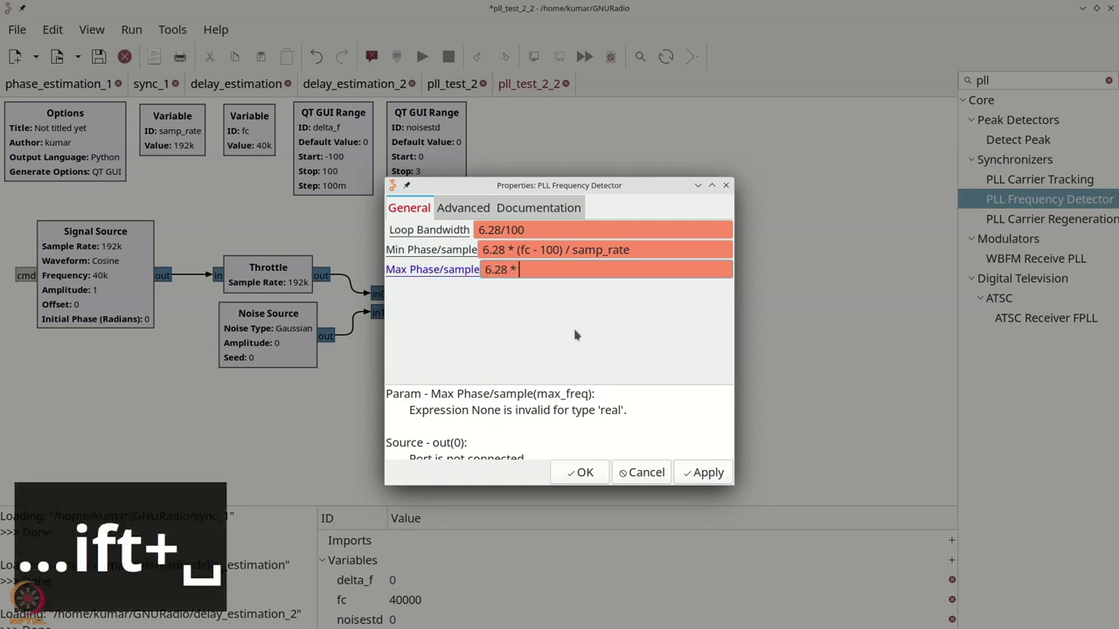
text((fc + 1)
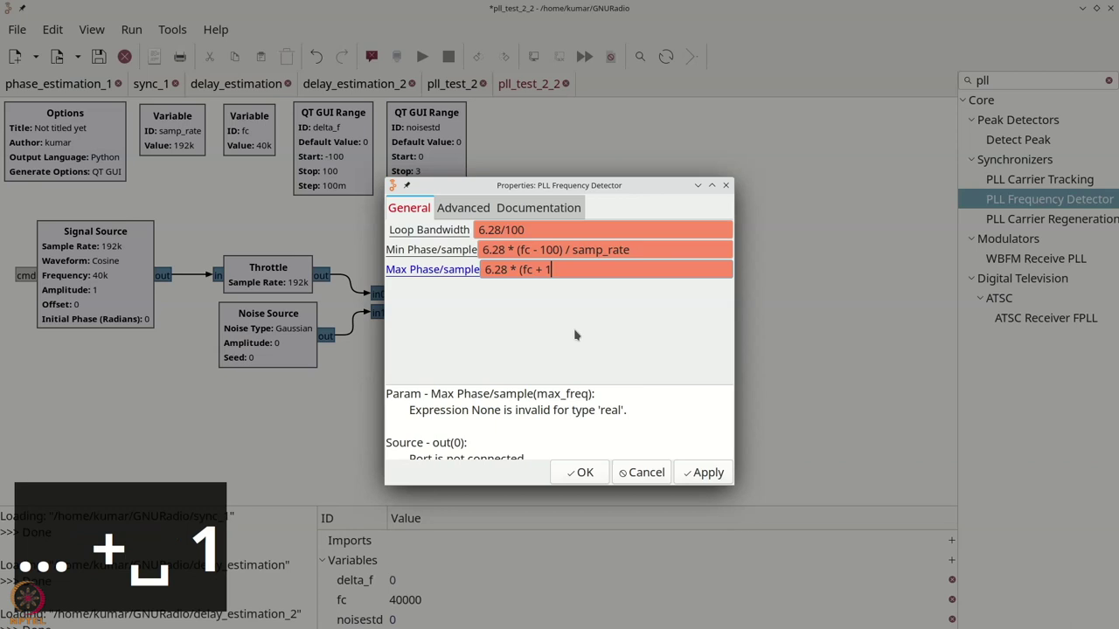
text(00) / )
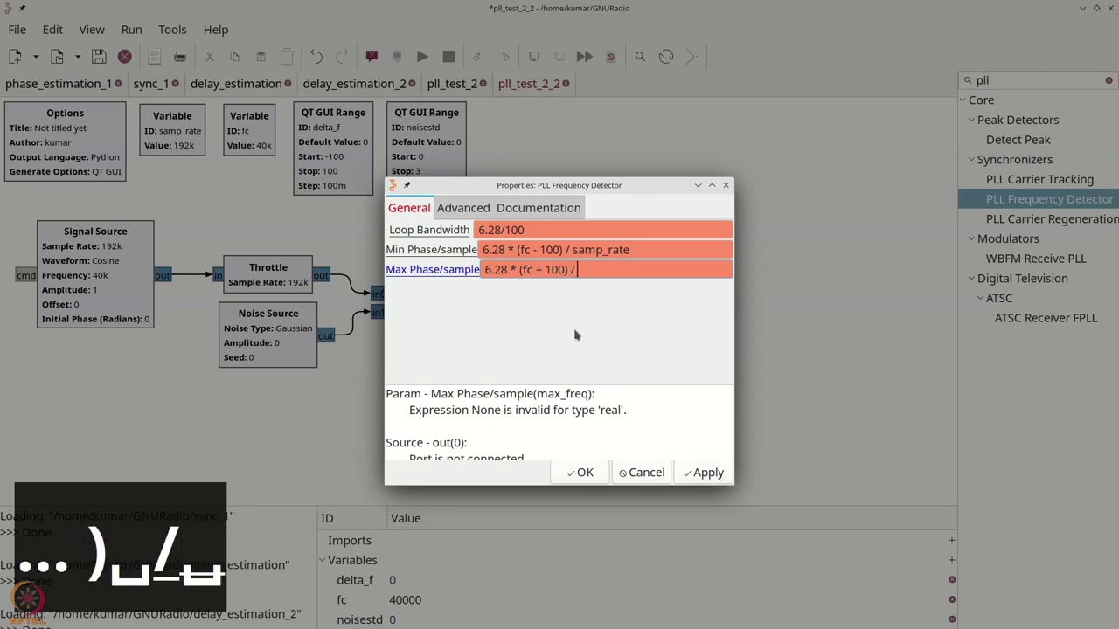
text(samp_rate)
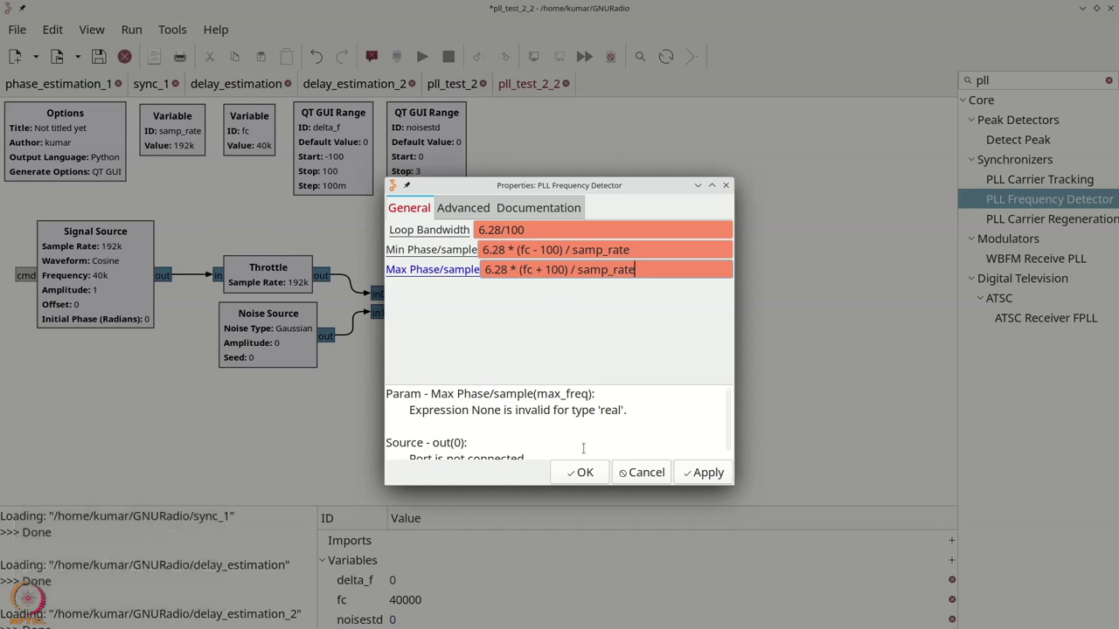
click(581, 472)
drag(546, 310, 549, 308)
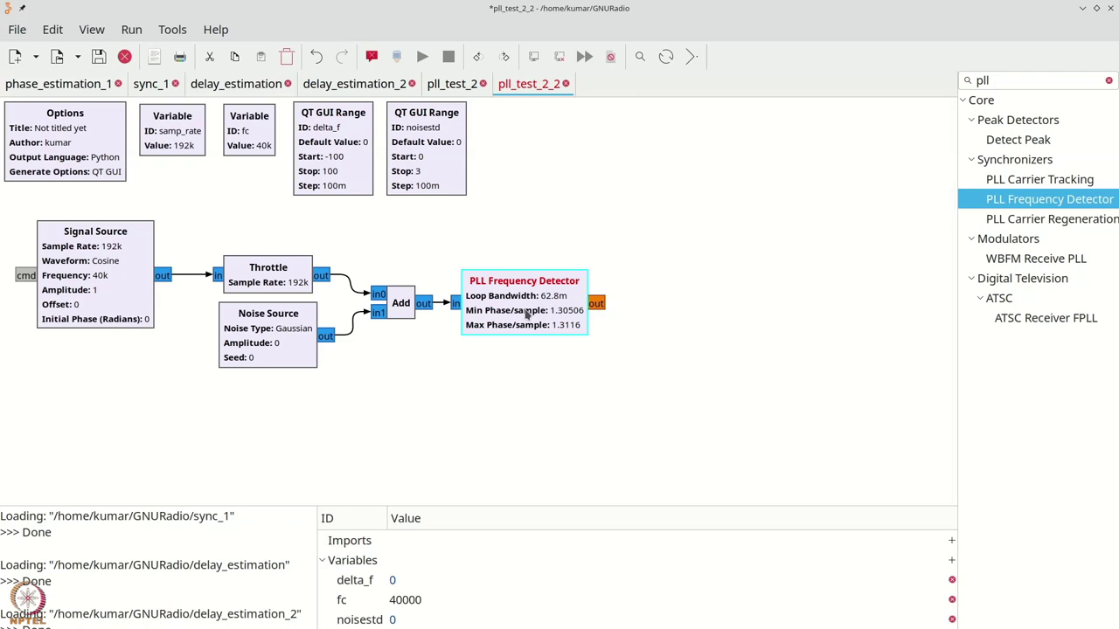
Step: Search the block library for "qt gui t" and add a QT GUI Time Sink beside the PLL Frequency Detector
key(ctrl+f)
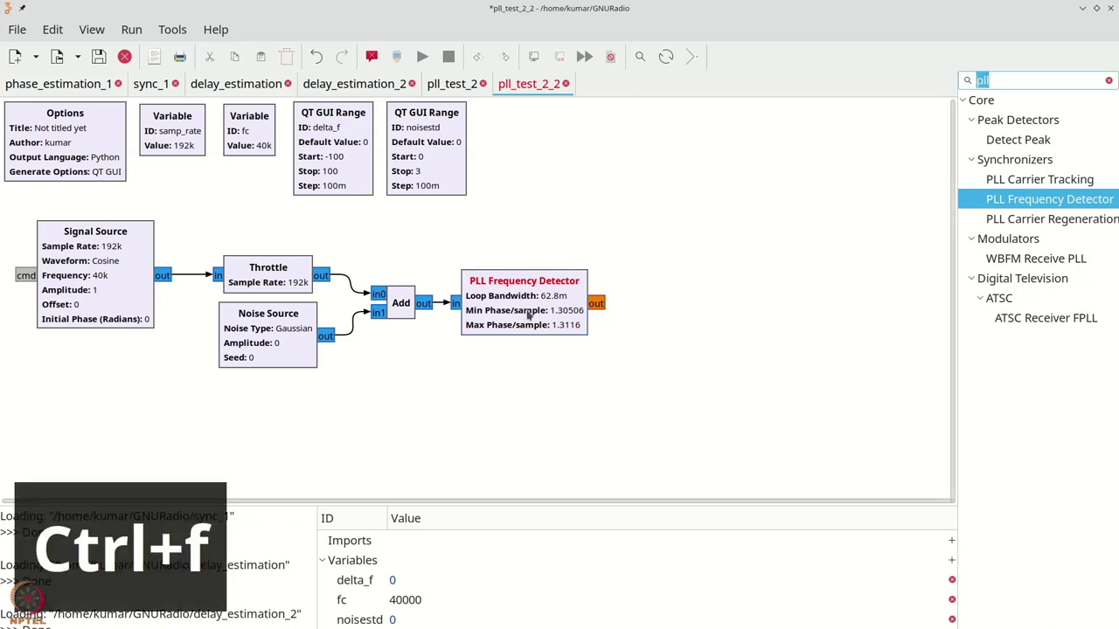
text(qt gui)
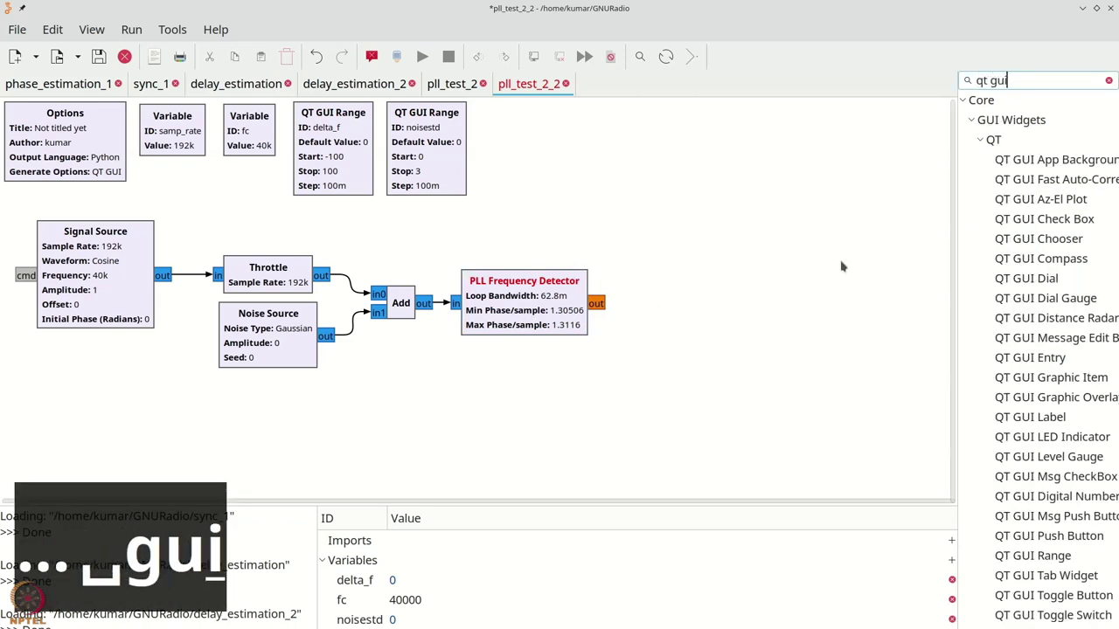
text( t)
drag(1040, 278, 687, 312)
Step: Set the QT GUI Time Sink's type to Float and its name to Frequency detect
double_click(688, 309)
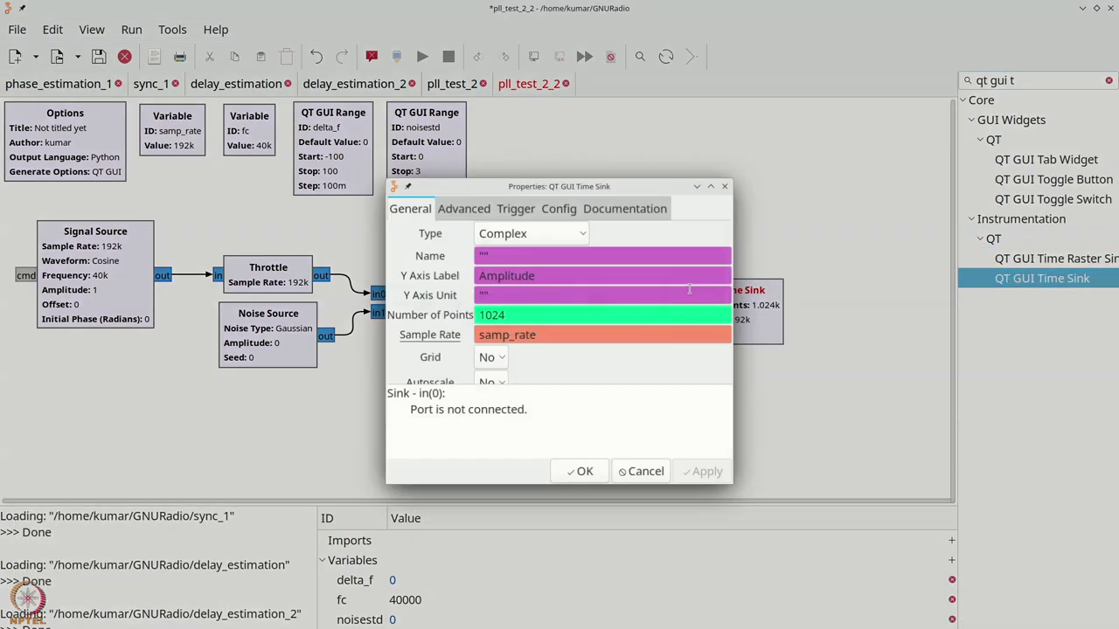
click(536, 236)
click(532, 257)
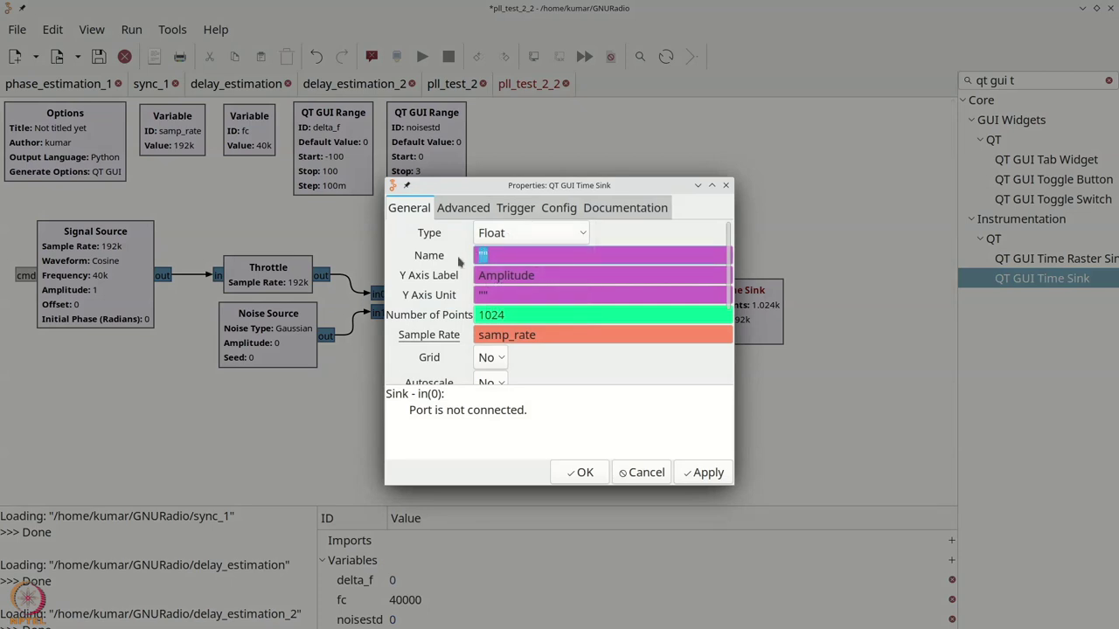
text(Frequen)
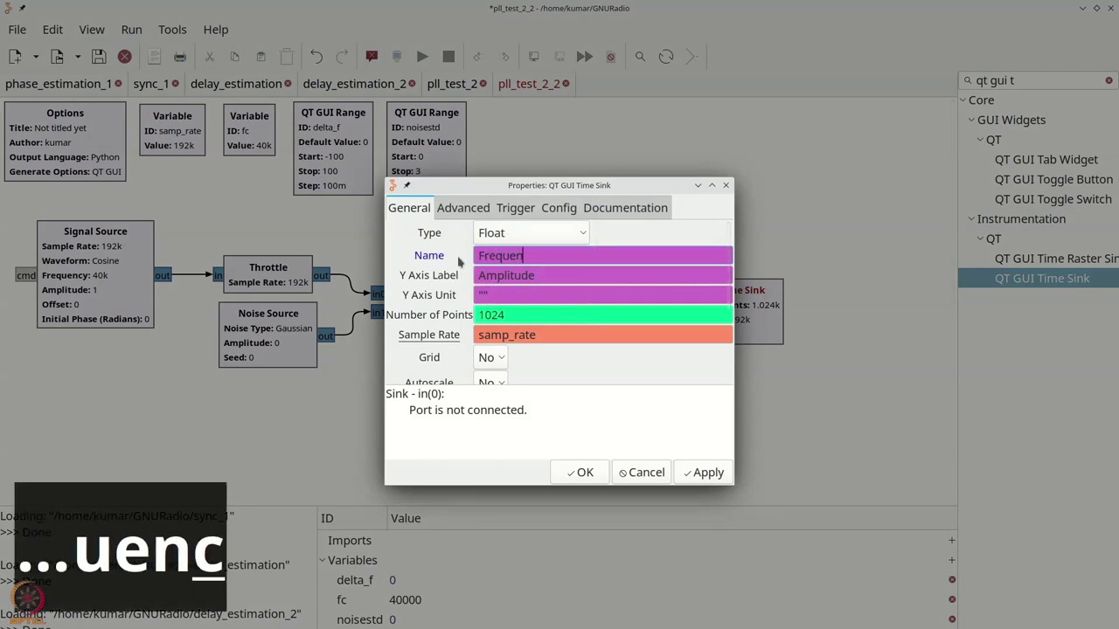
text(cy detect)
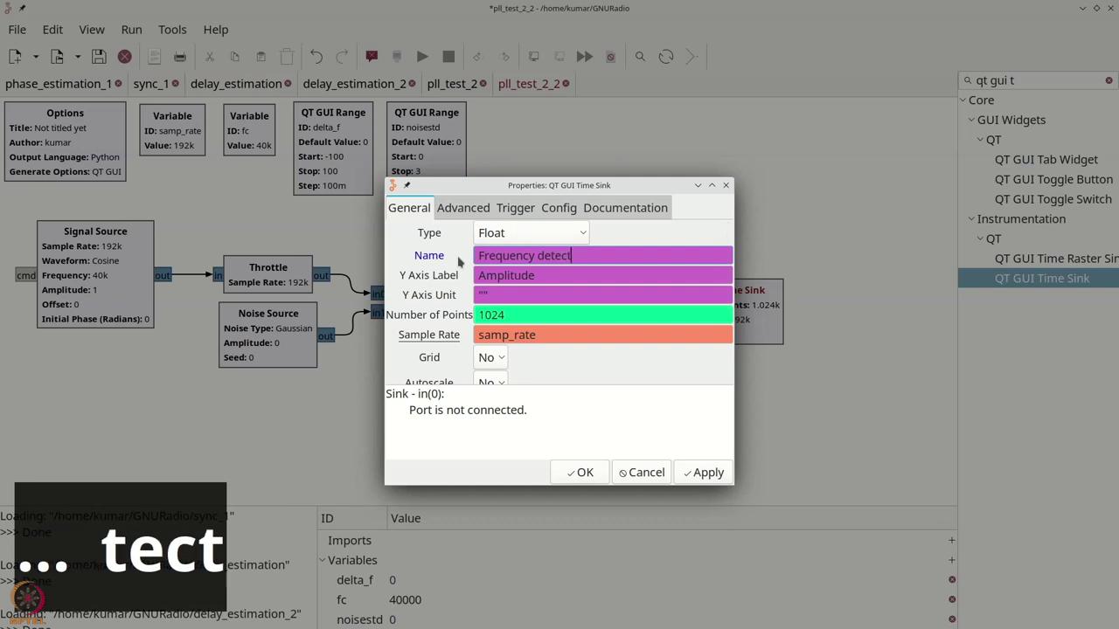
click(580, 472)
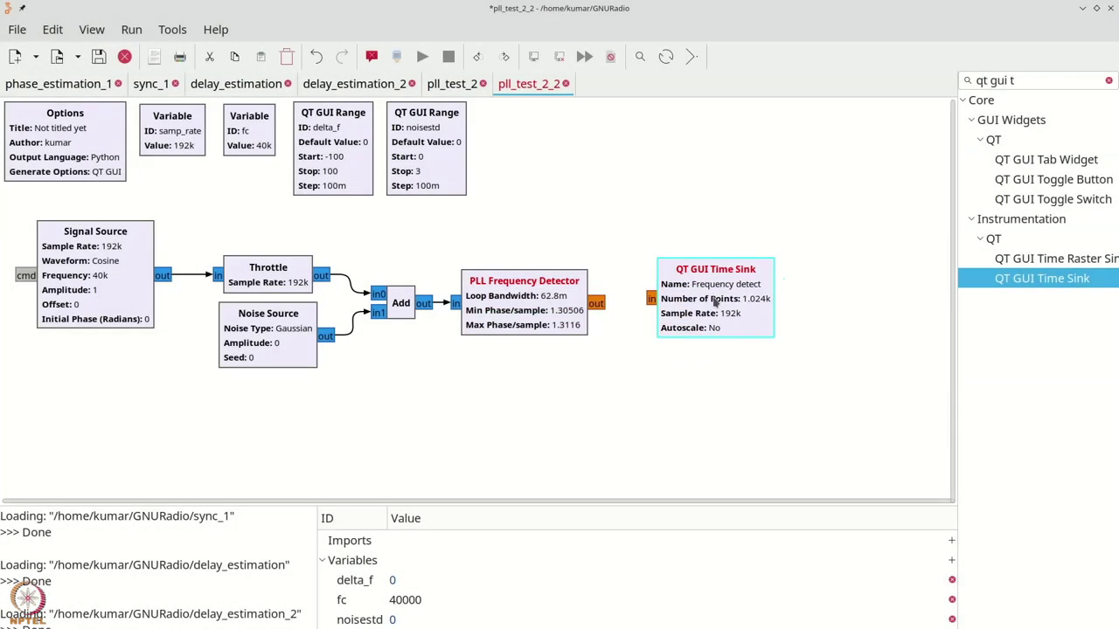
Step: Connect the PLL Frequency Detector's output to the time sink and run the flowgraph
click(636, 303)
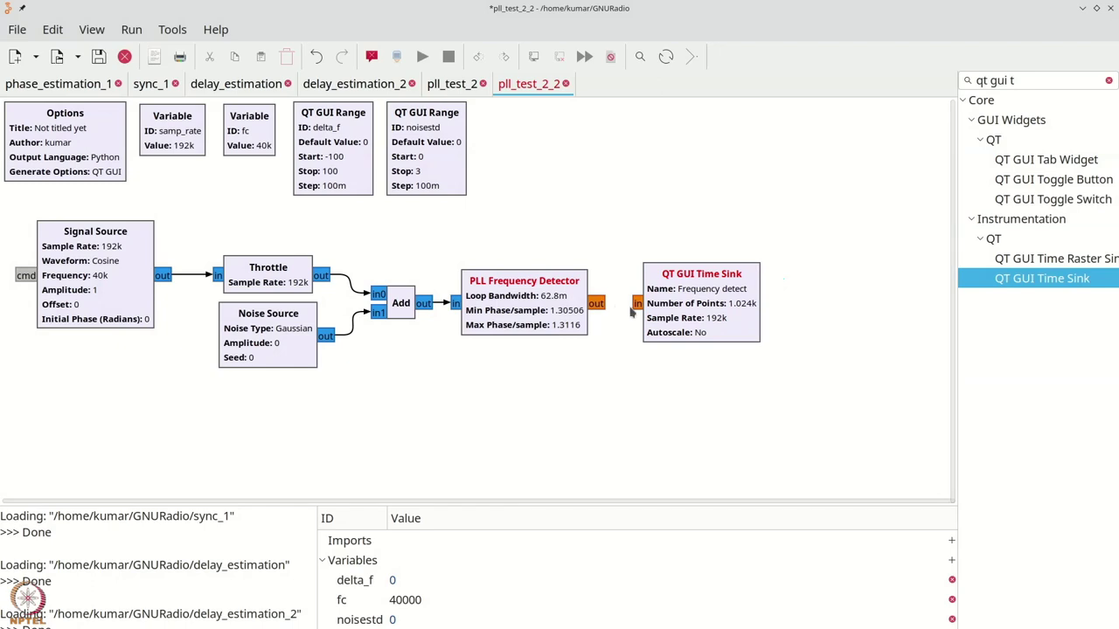
click(423, 55)
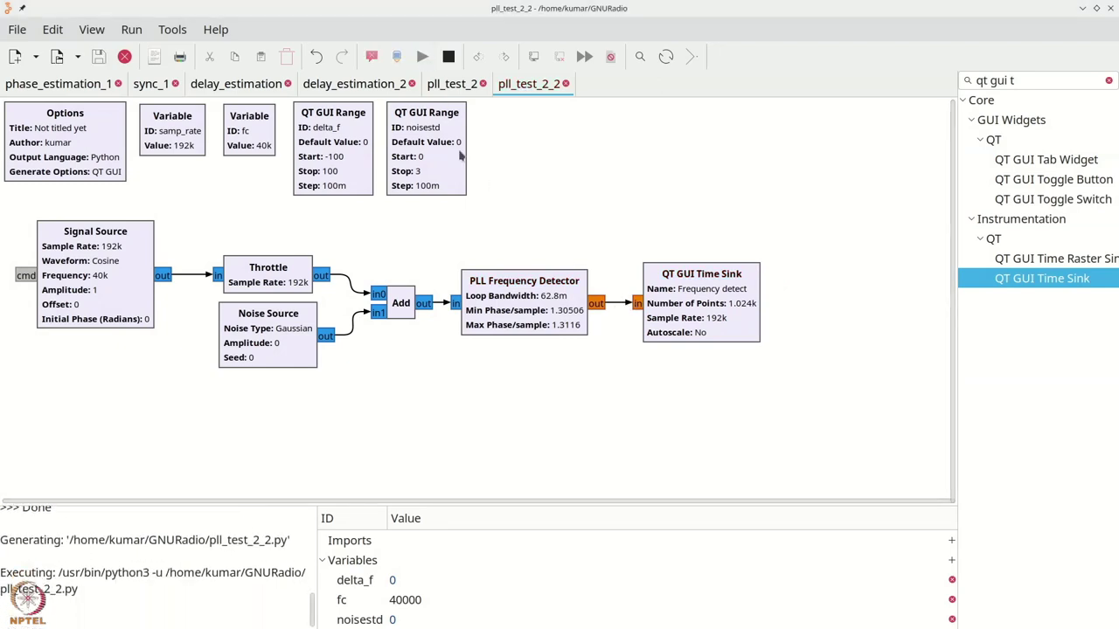
click(652, 194)
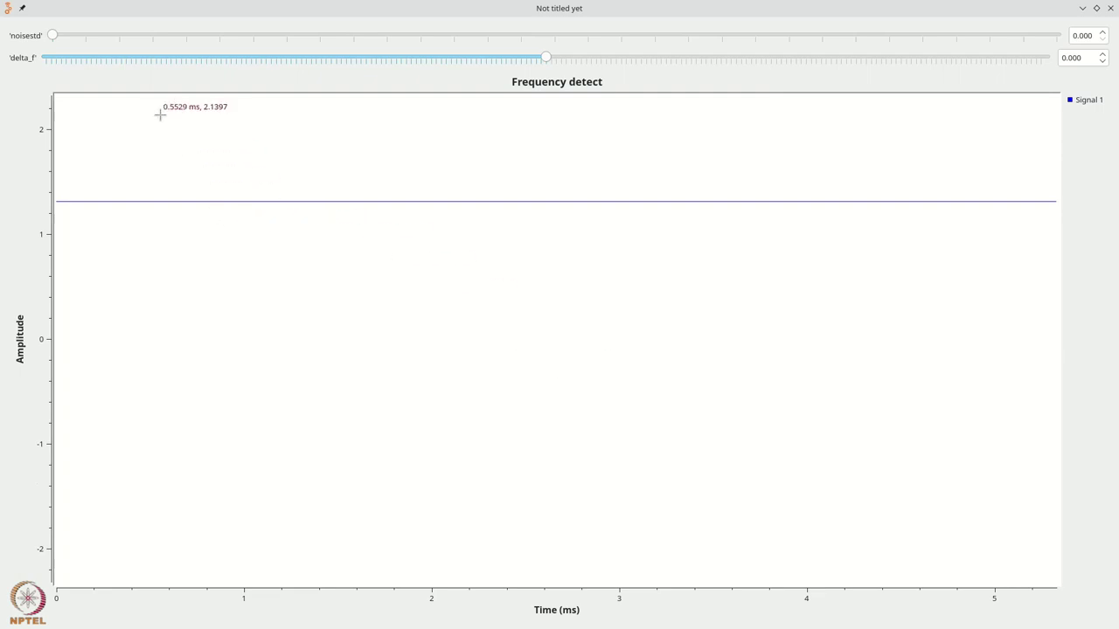
Step: Examine the detected frequency trace while changing delta_f to -31.8, -100 and 83.4, and close the plot
drag(540, 57, 385, 110)
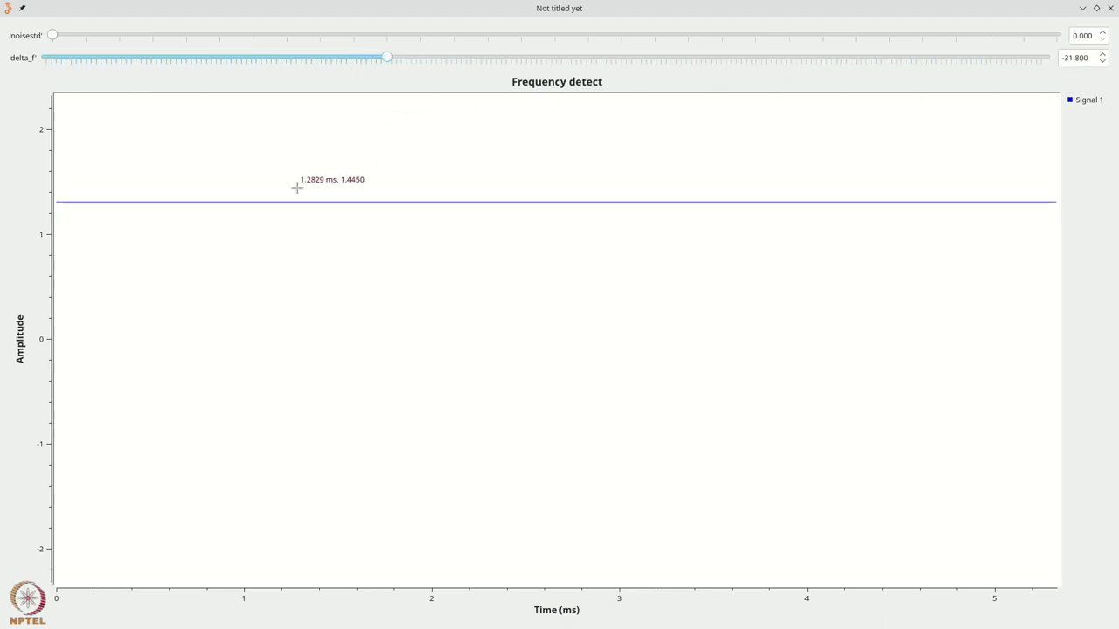
drag(301, 194, 330, 218)
drag(385, 59, 7, 43)
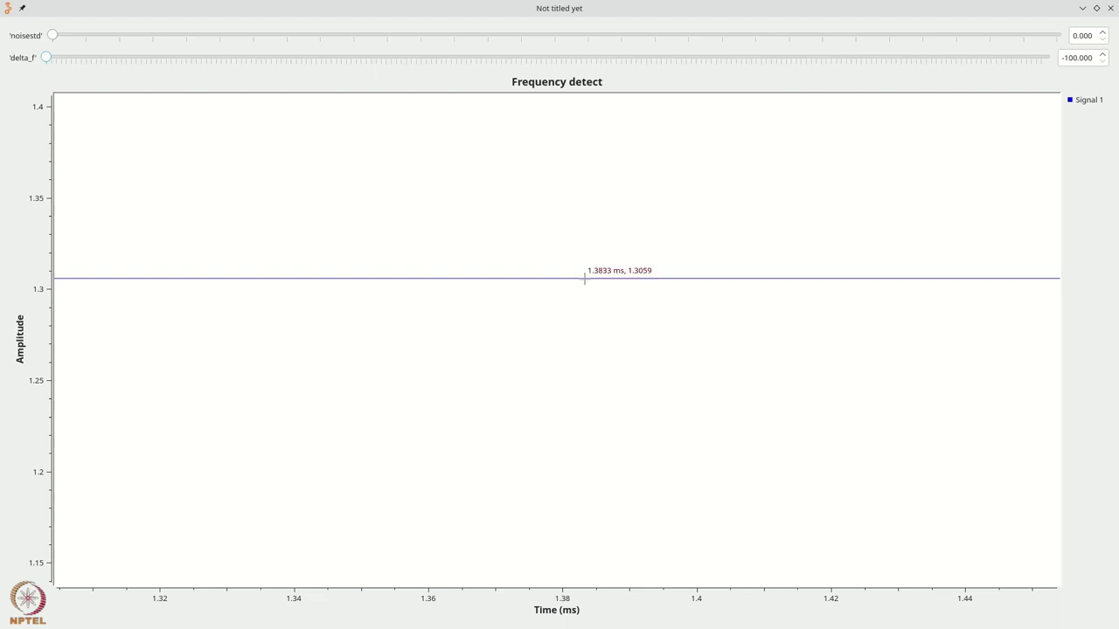
drag(47, 58, 968, 115)
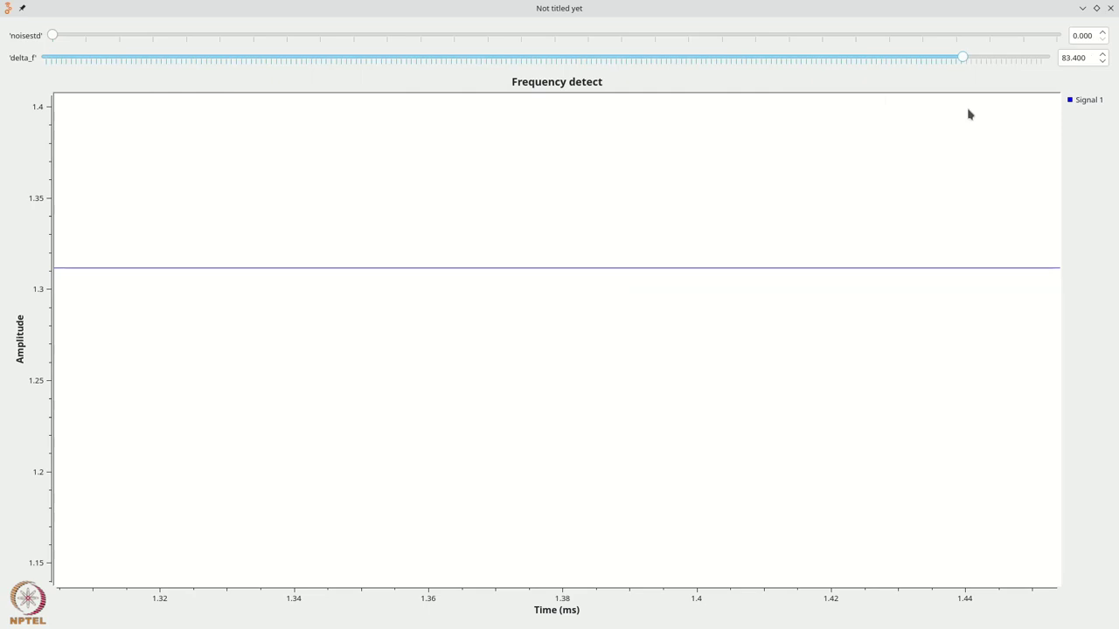
key(alt+F4)
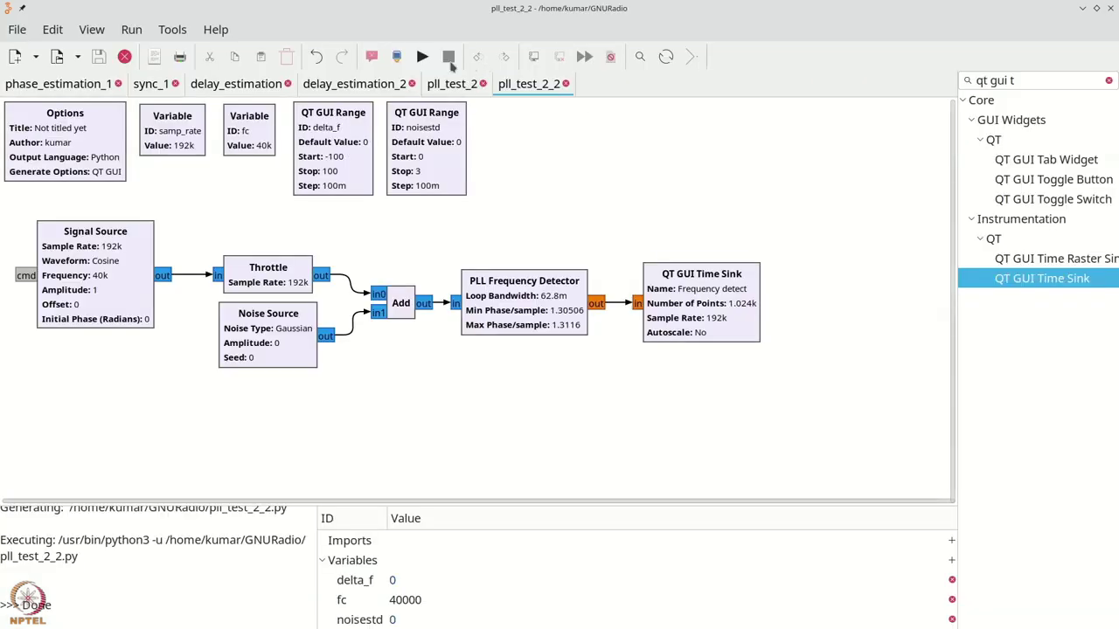
Step: Run the flowgraph again, inspect the trace's amplitude up close with delta_f at 0, and close the plot
click(423, 56)
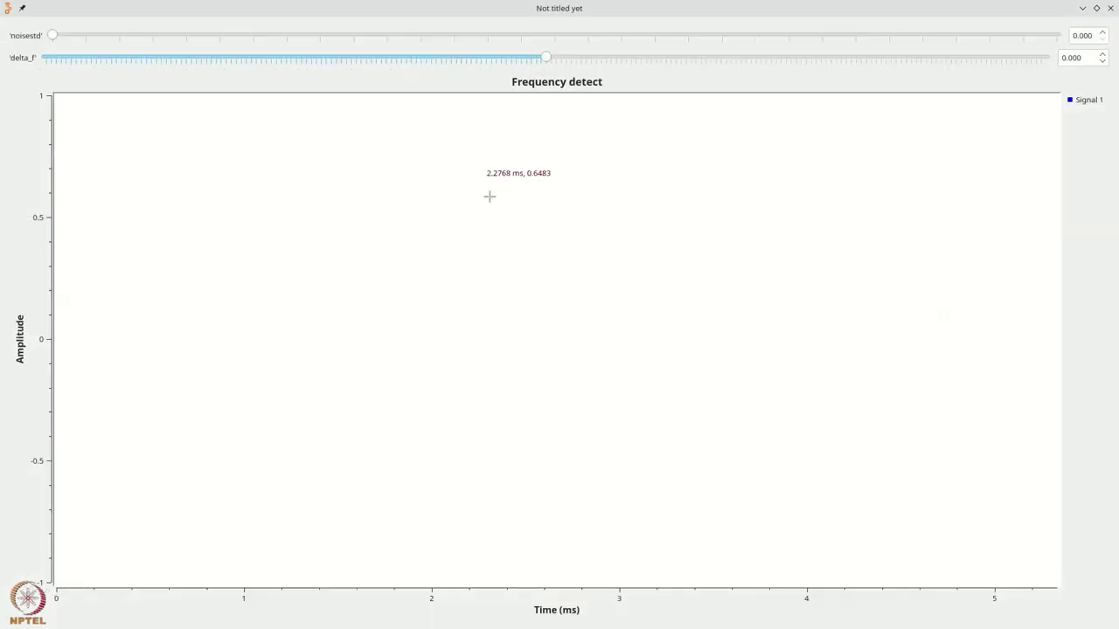
drag(479, 226, 521, 259)
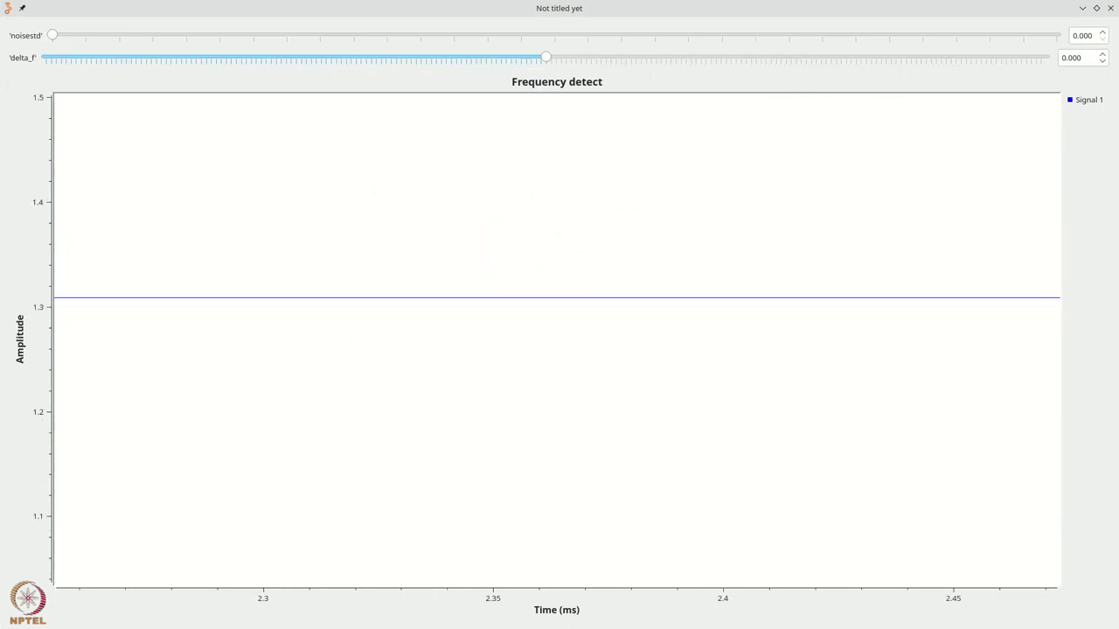
click(1110, 7)
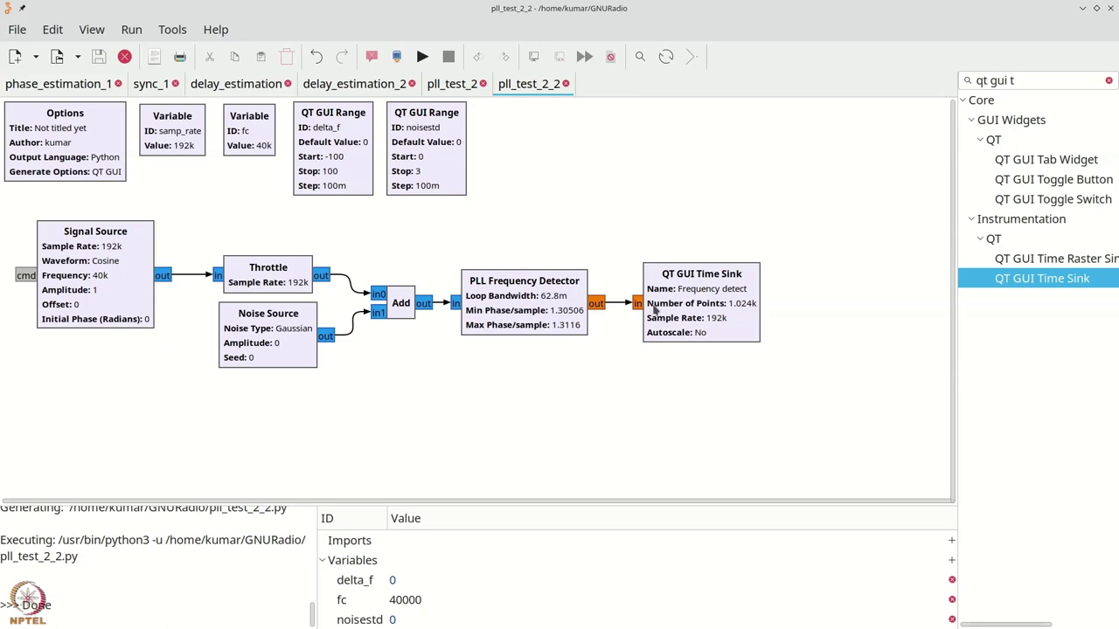
Step: Search the block library for "vco" and add a VCO (complex) block below the PLL Frequency Detector
key(ctrl+f)
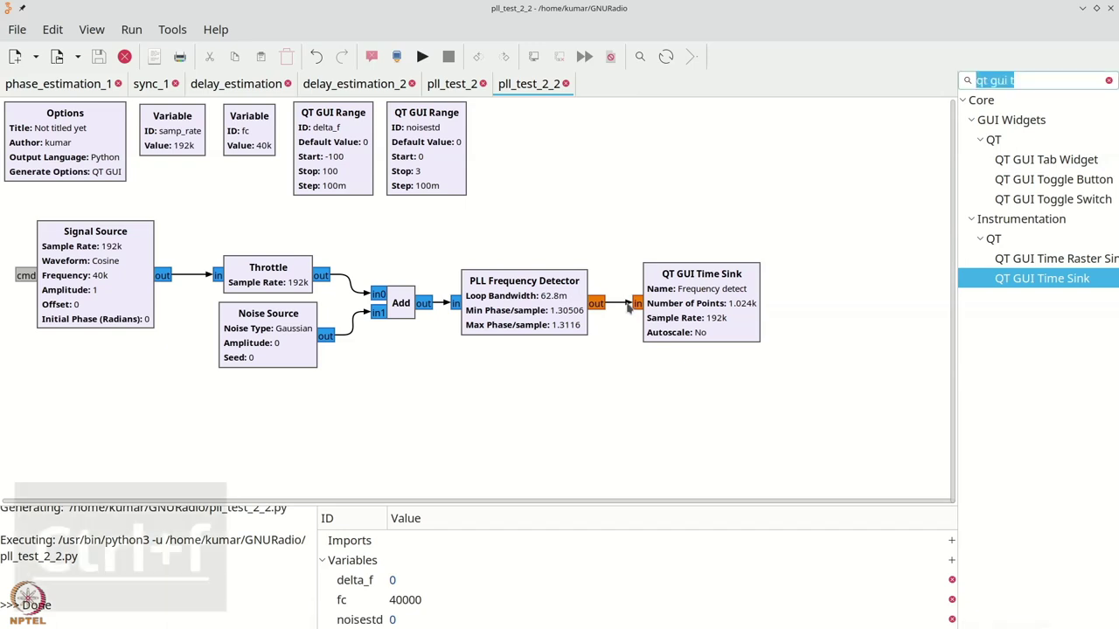
text(vc)
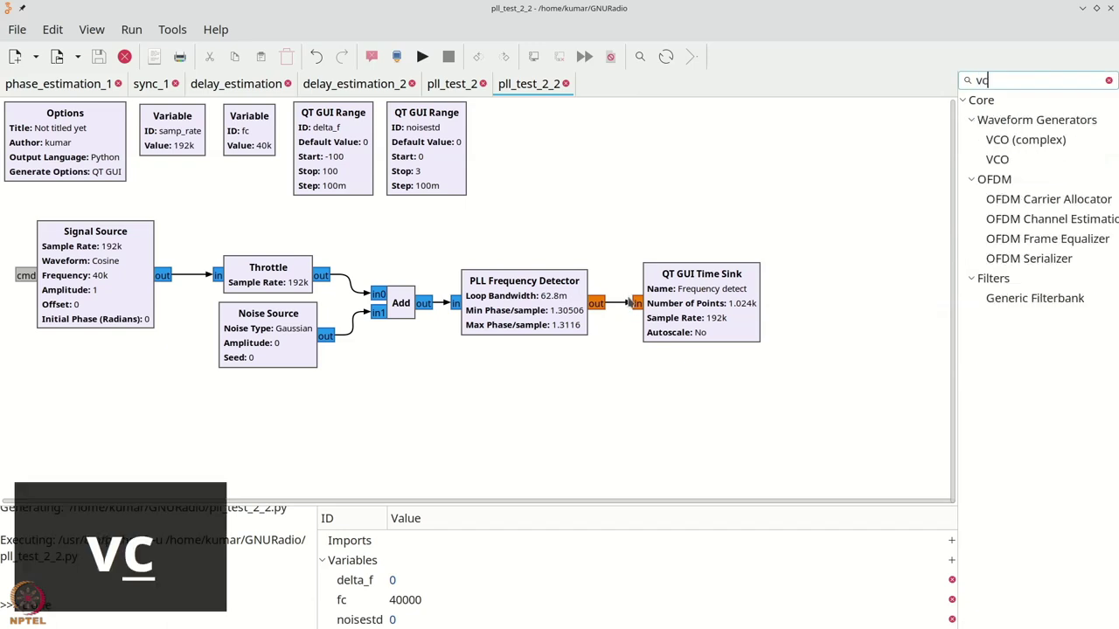
text(o)
drag(1025, 140, 528, 401)
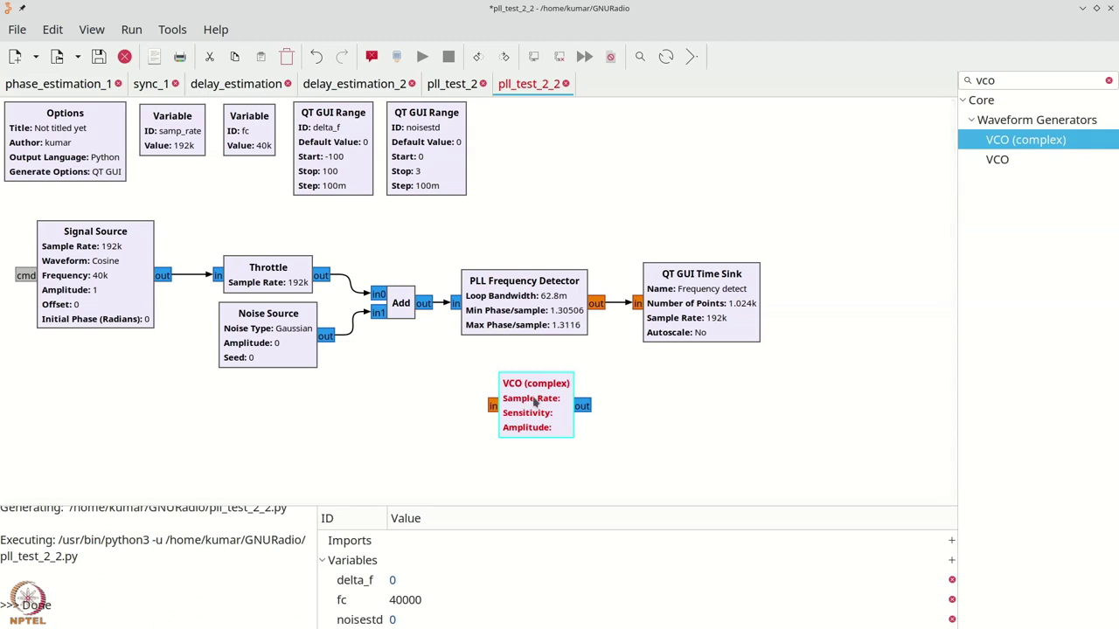
Step: Set the VCO (complex) block's sample rate to samp_rate
double_click(535, 402)
click(525, 230)
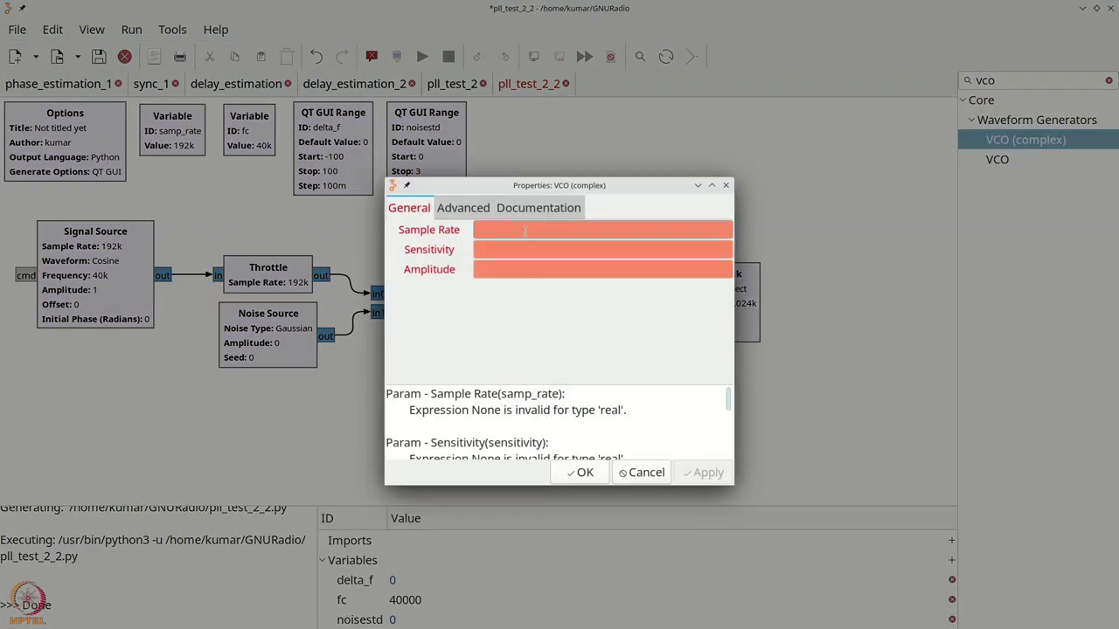
text(samp_rate)
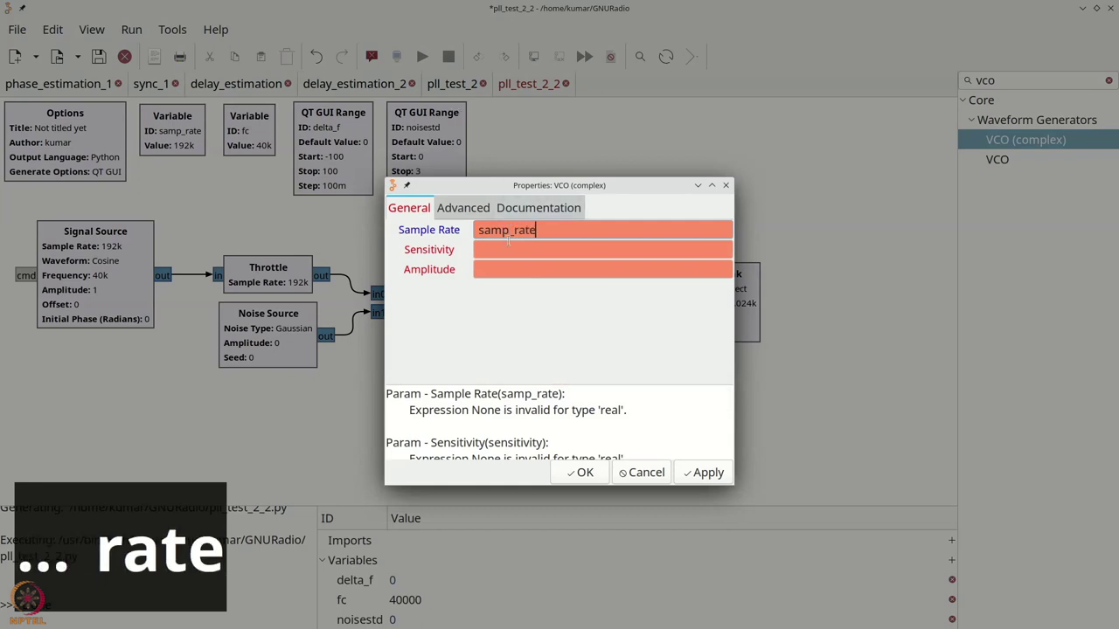
Step: Set the VCO (complex) block's sensitivity to 6.28 * 1.30833
click(509, 248)
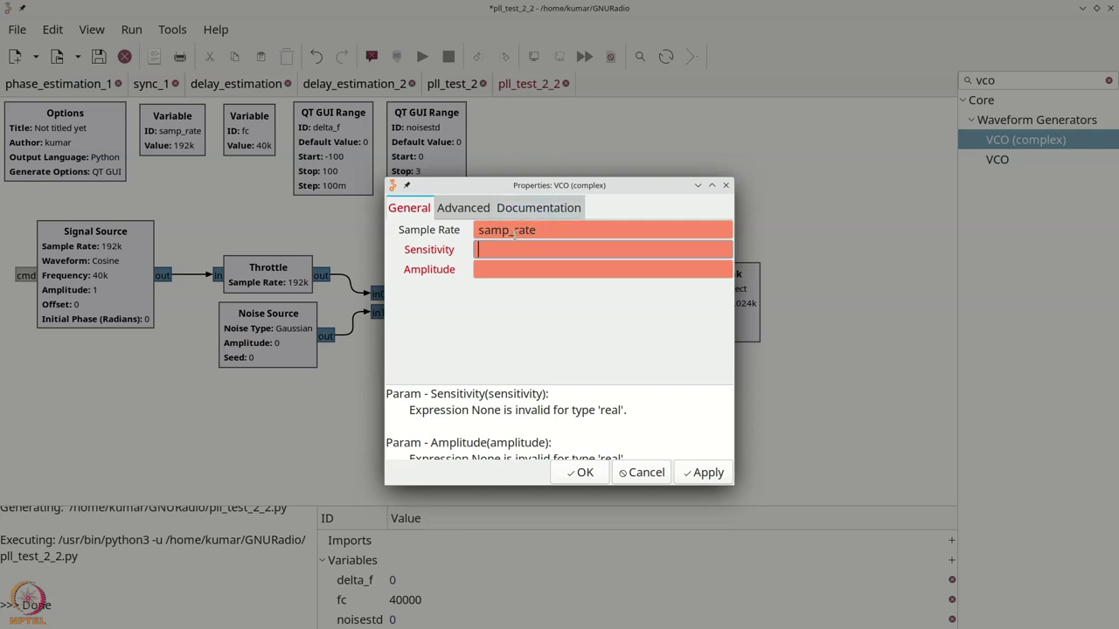
drag(529, 188, 737, 225)
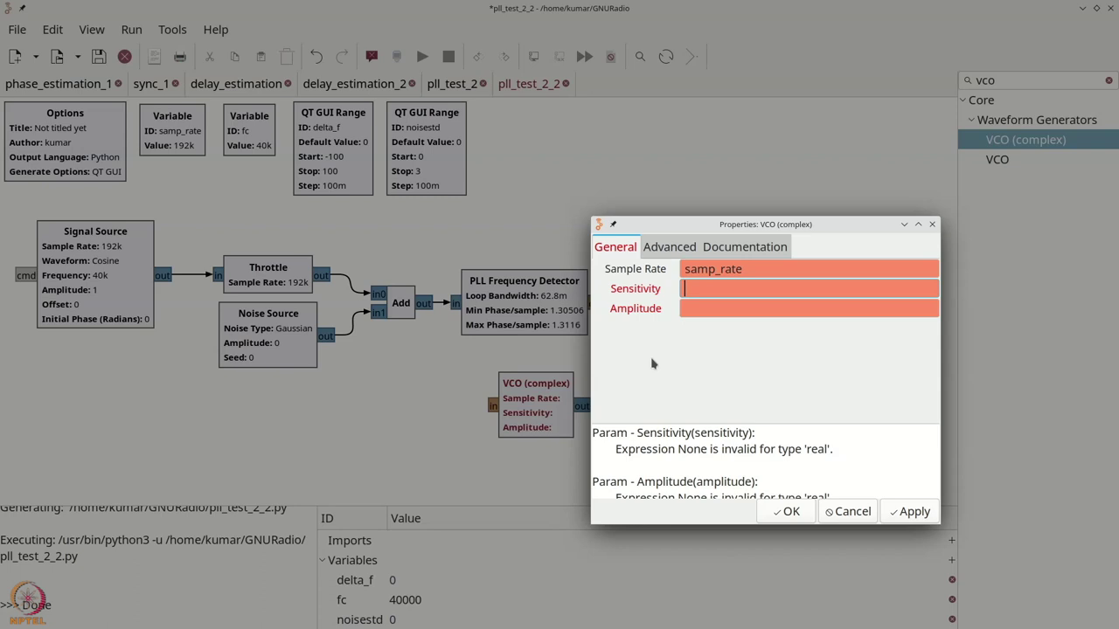
text(6.28 *)
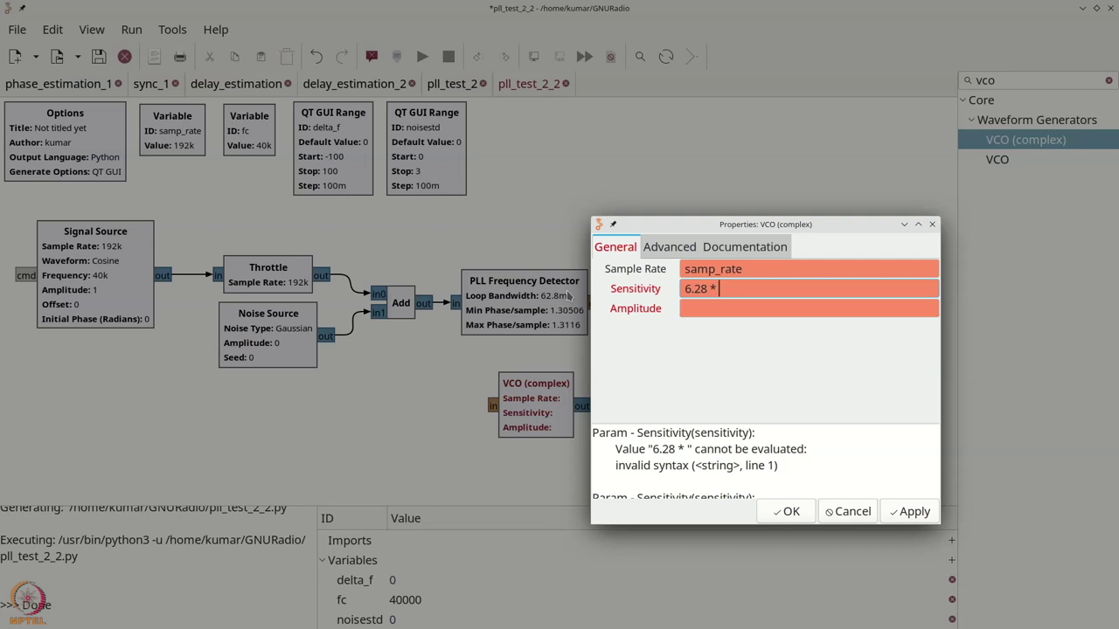
text(1.308)
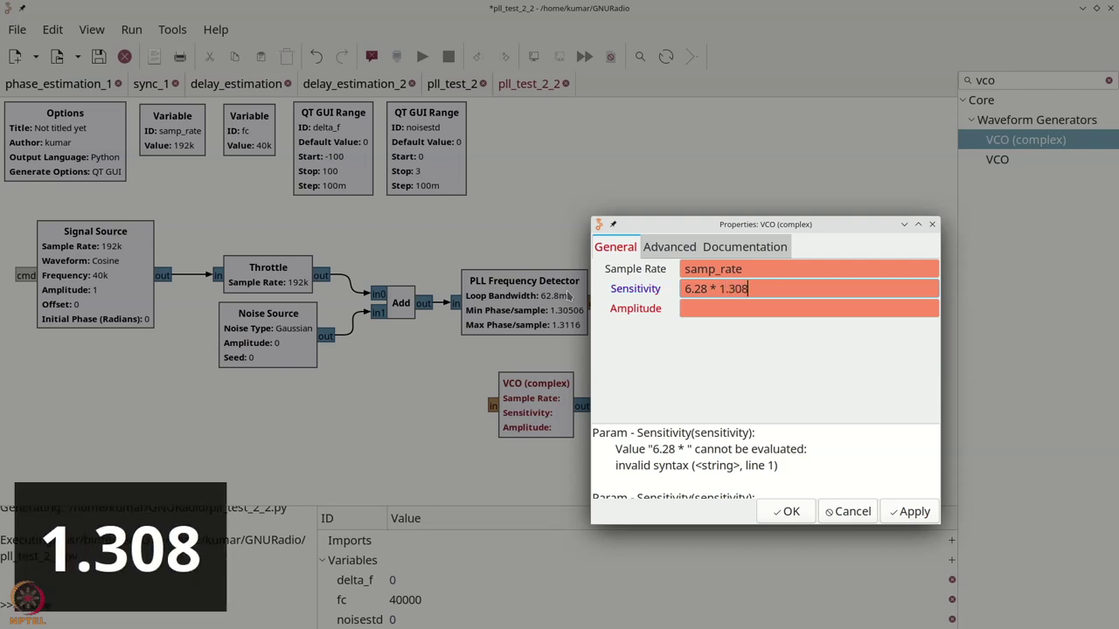
text(33)
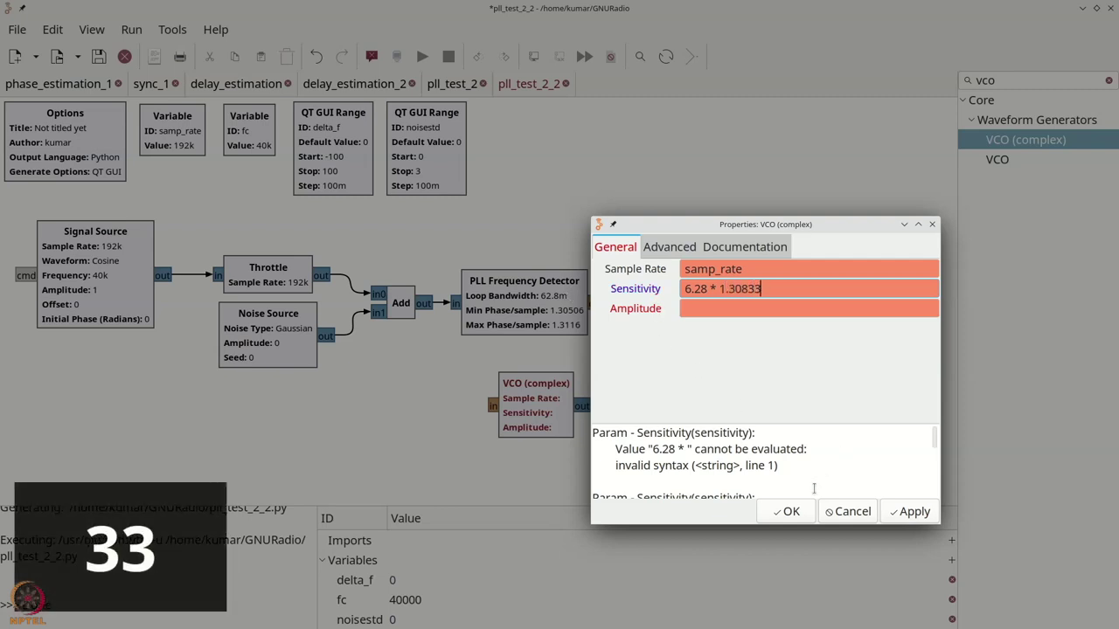
click(801, 513)
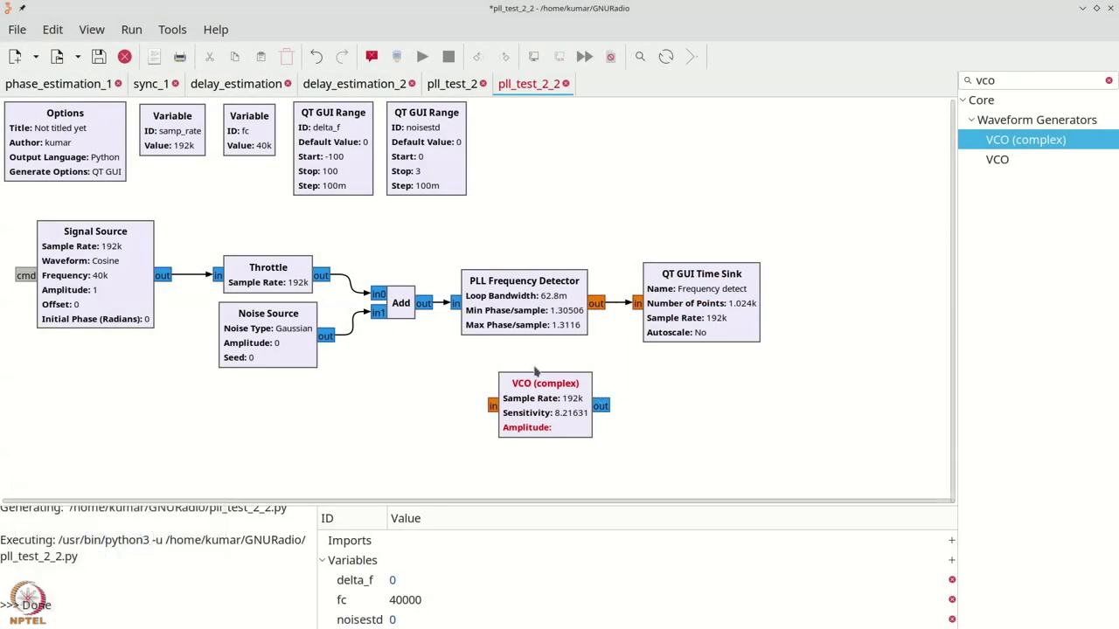
Step: Connect the PLL Frequency Detector's output to the VCO (complex) input and shift the VCO slightly to the right
click(494, 408)
drag(556, 385, 602, 389)
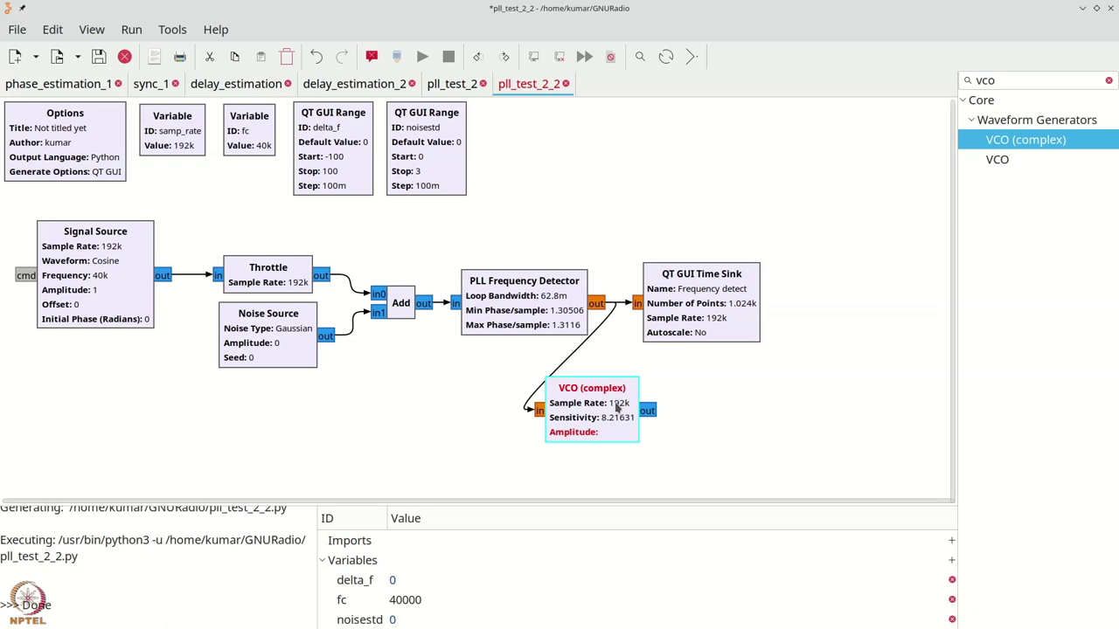
Step: Search the block library for "freq", add a QT GUI Frequency Sink beside the VCO (complex) and set its number of inputs to 2
key(ctrl+f)
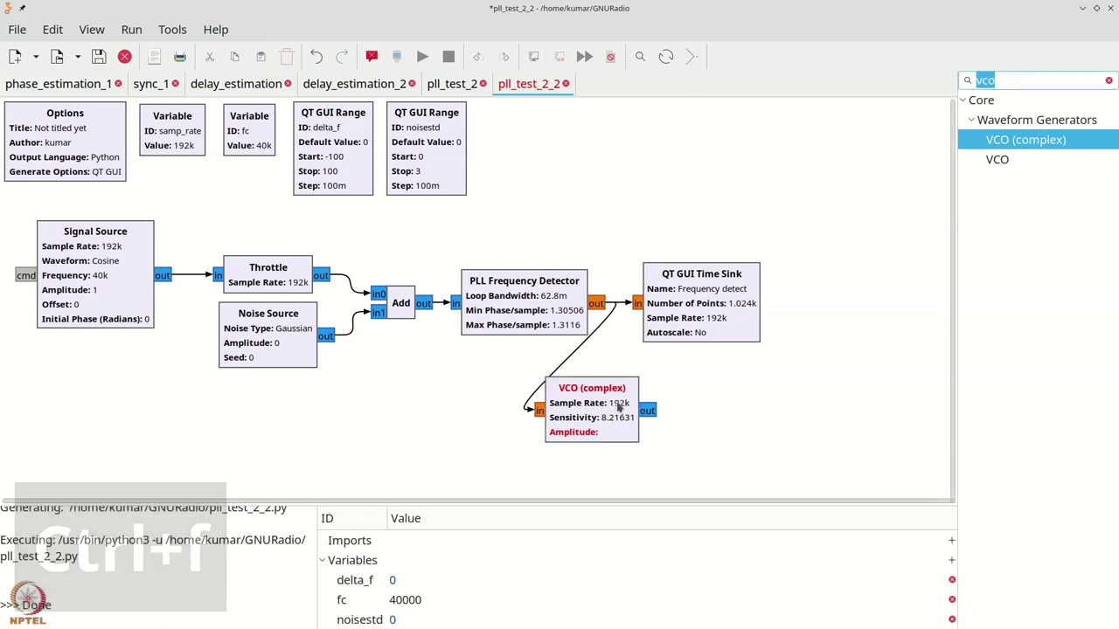
text(freq)
drag(1014, 476, 739, 445)
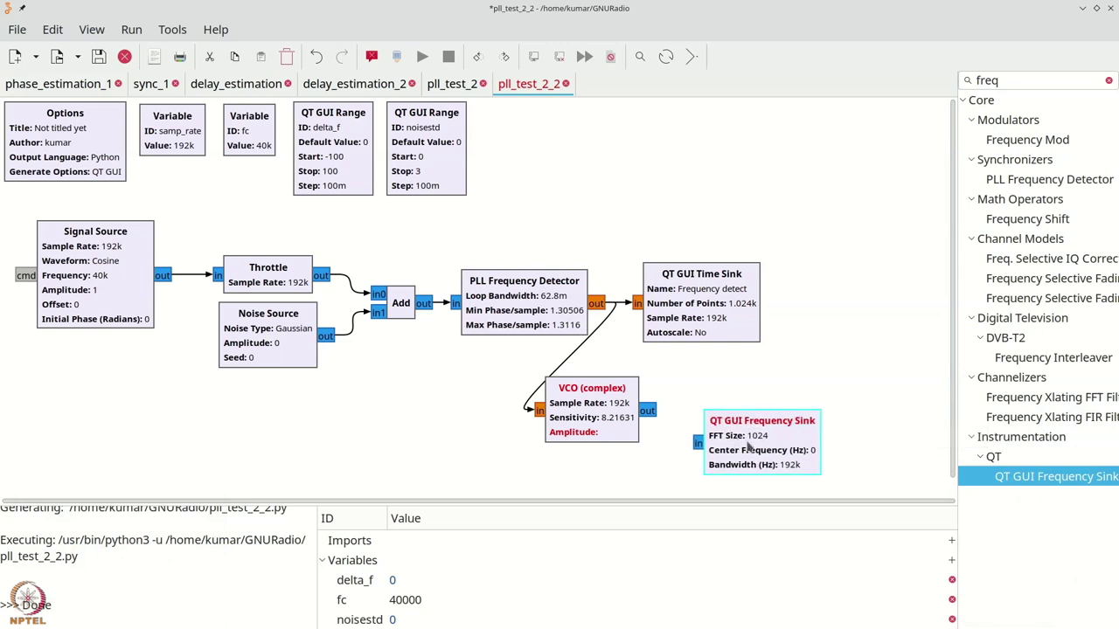
double_click(749, 446)
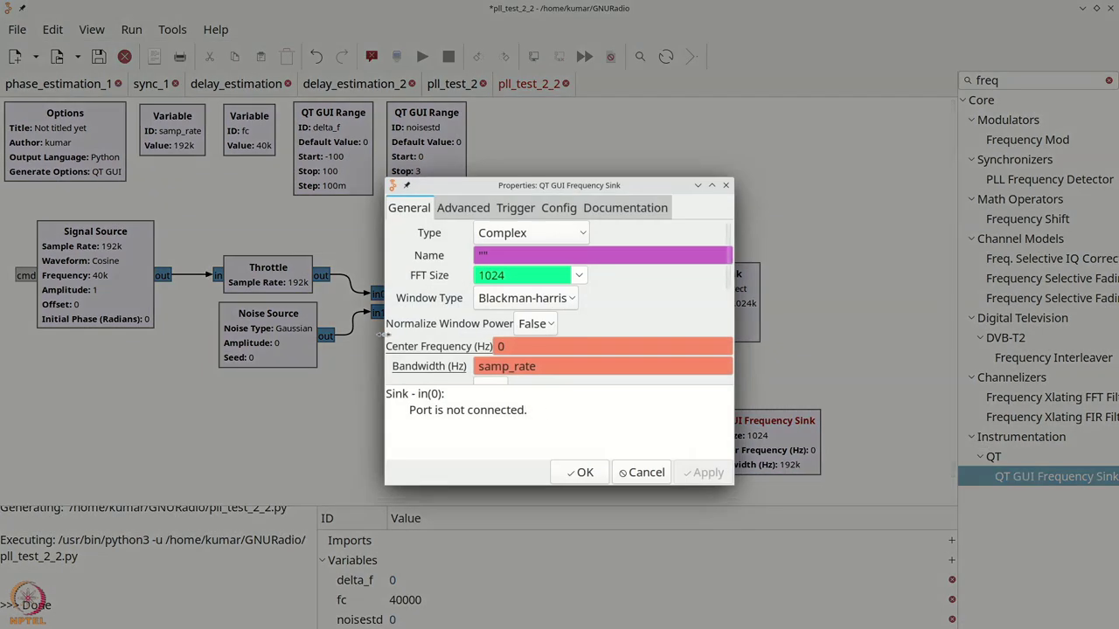
scroll(420, 341, down, 5)
text(2)
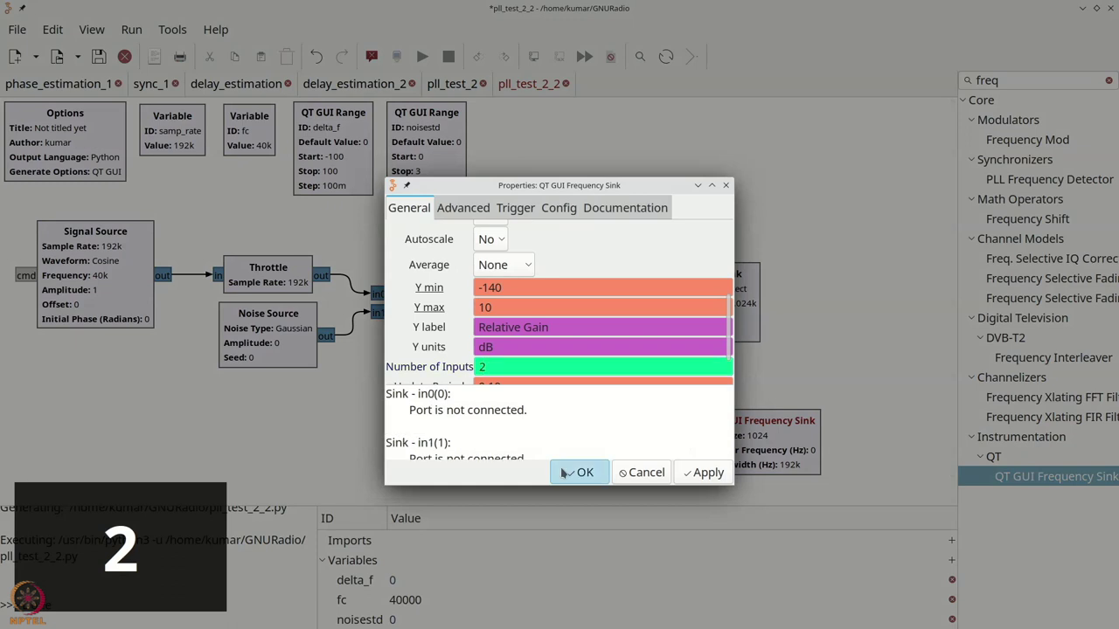
click(580, 472)
Step: Connect the VCO output to in1 and the Signal Source output to in0 of the QT GUI Frequency Sink, shifting the sink slightly upward
click(648, 411)
click(695, 453)
drag(747, 434, 757, 394)
click(174, 278)
Step: Set the VCO (complex) block's sensitivity to 6.28 * 40000 / 1.30833
double_click(603, 407)
click(555, 250)
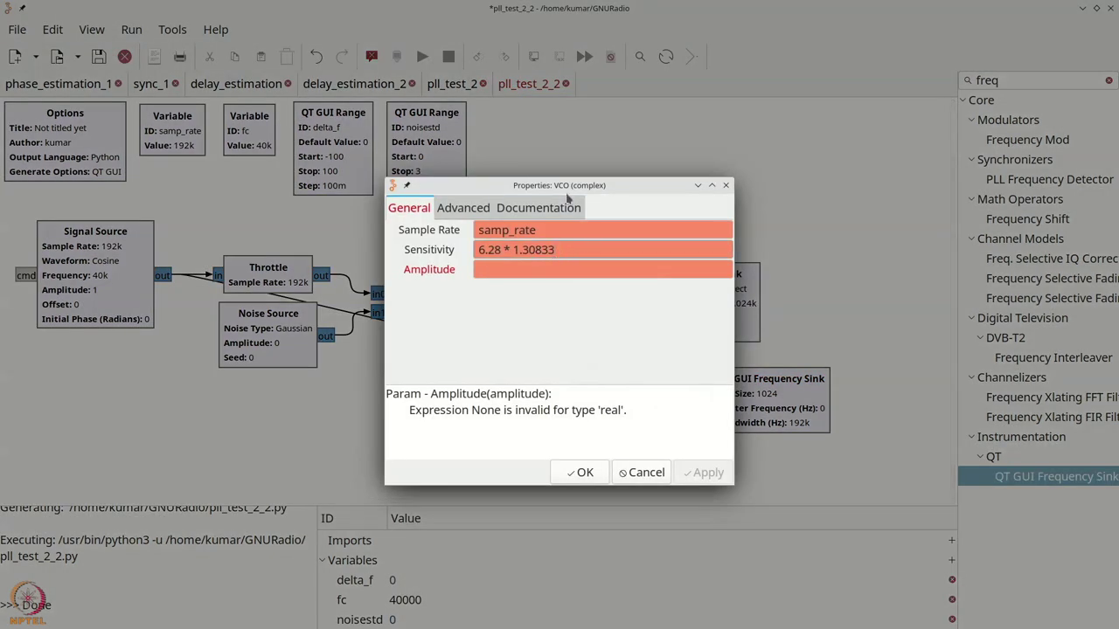
drag(568, 186, 566, 223)
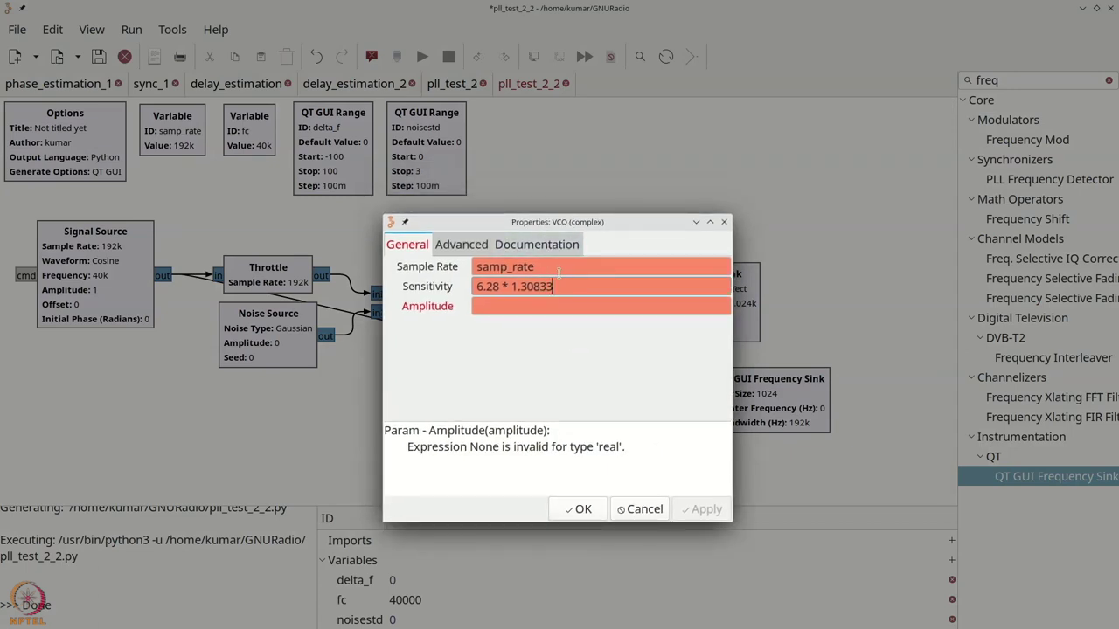
key(Home)
text(4)
key(Home)
key(Delete)
key(ctrl+Right)
key(ctrl+Right)
text(40000 /)
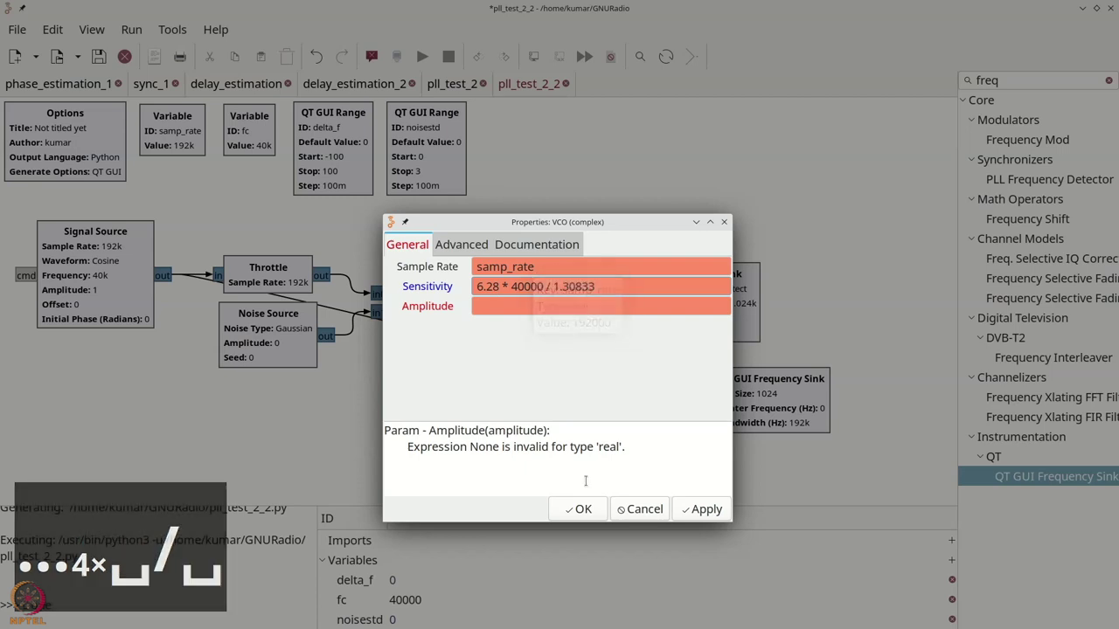
click(577, 509)
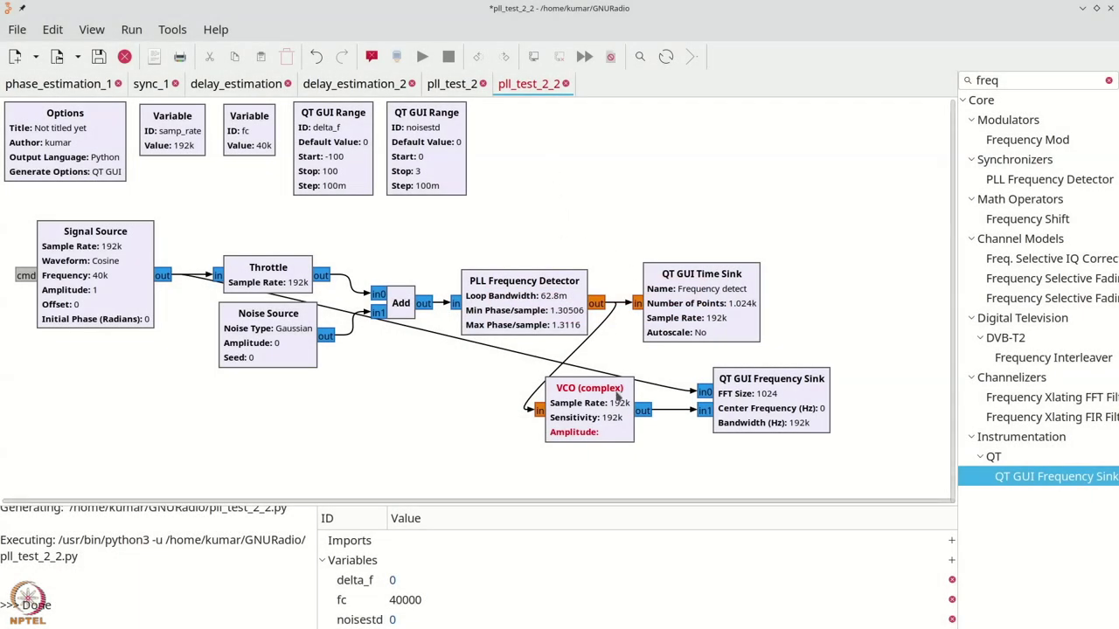
Step: Set the VCO (complex) block's amplitude to 1
double_click(616, 409)
click(582, 272)
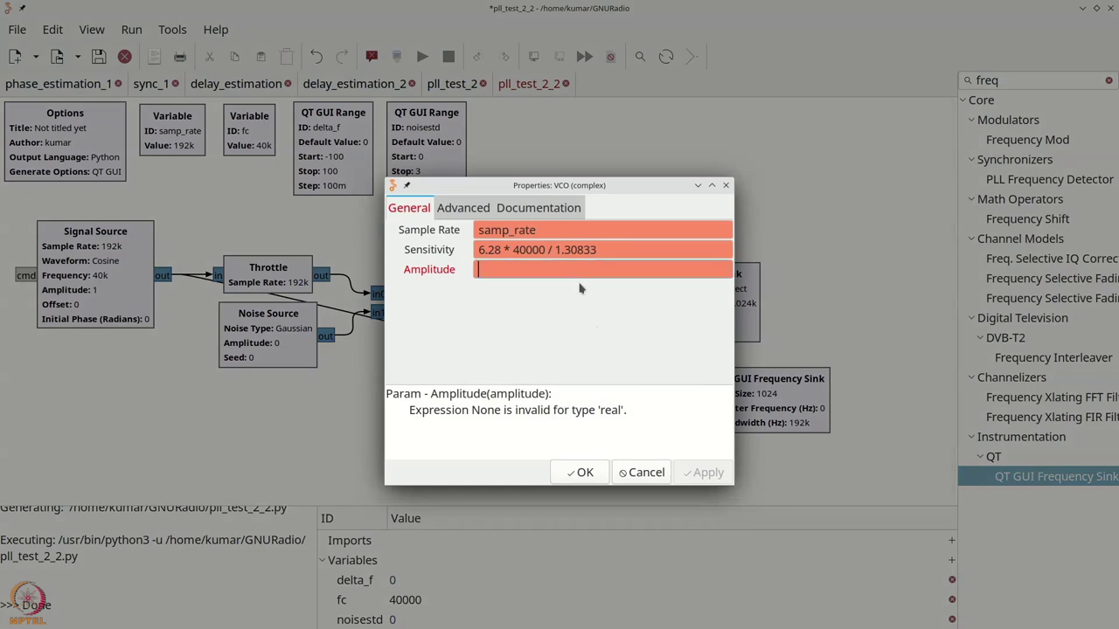
text(1)
click(584, 467)
Step: Run the flowgraph and compare the Signal Source and VCO spectra around the peak, closing the output window when finished
click(422, 55)
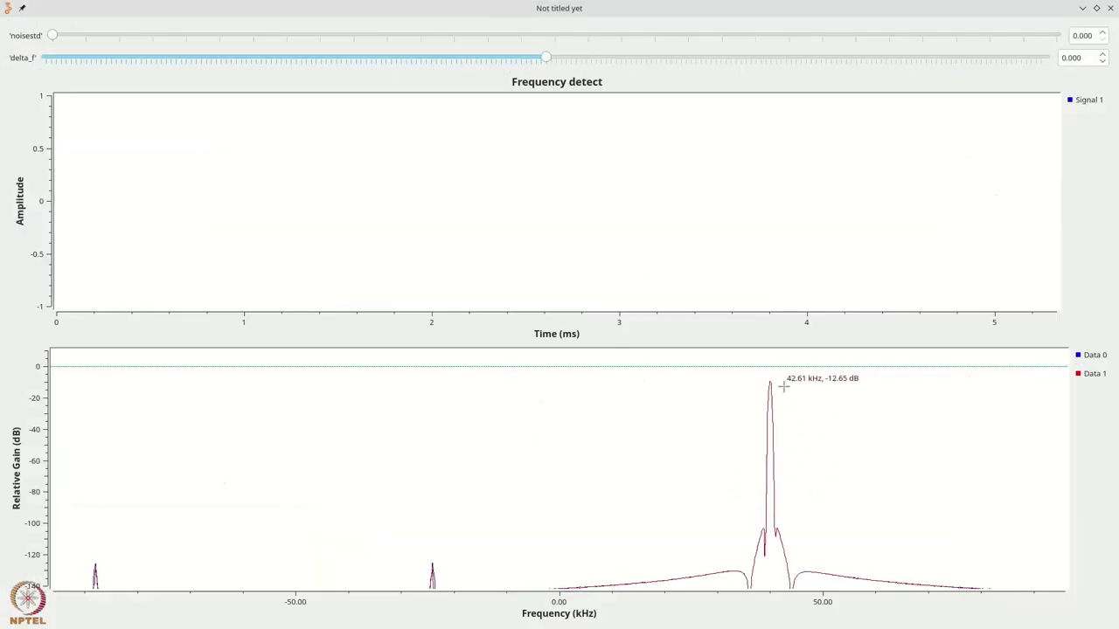
mouse_move(770, 381)
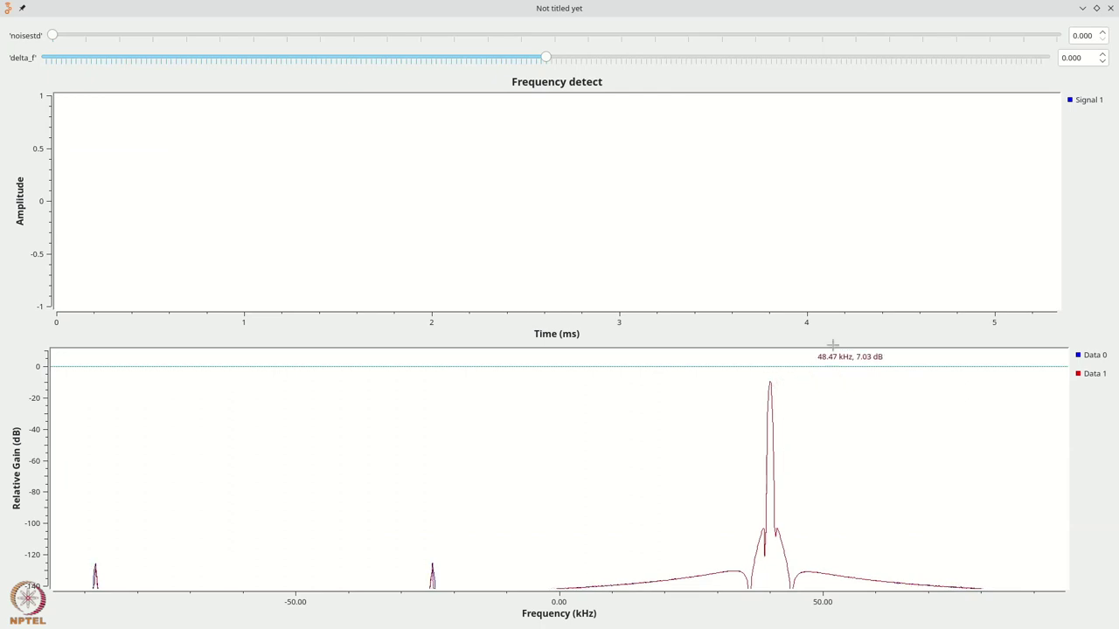
click(1111, 8)
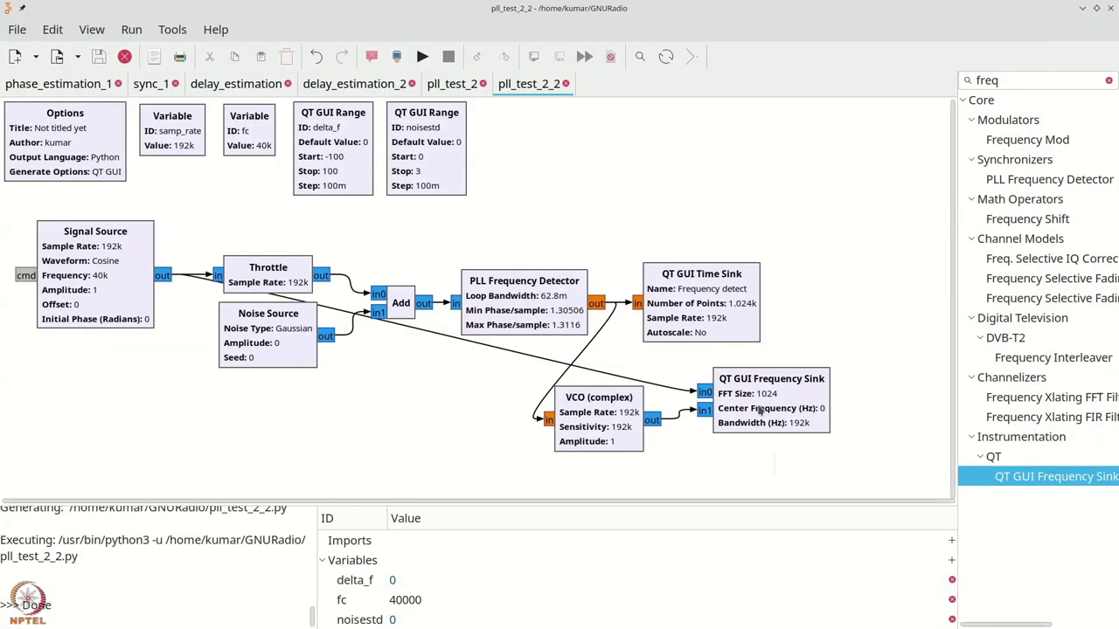
Step: Run the flowgraph again and examine the spectra with delta_f at 19.7 and noisestd at 0.1, closing the output window when finished
click(422, 56)
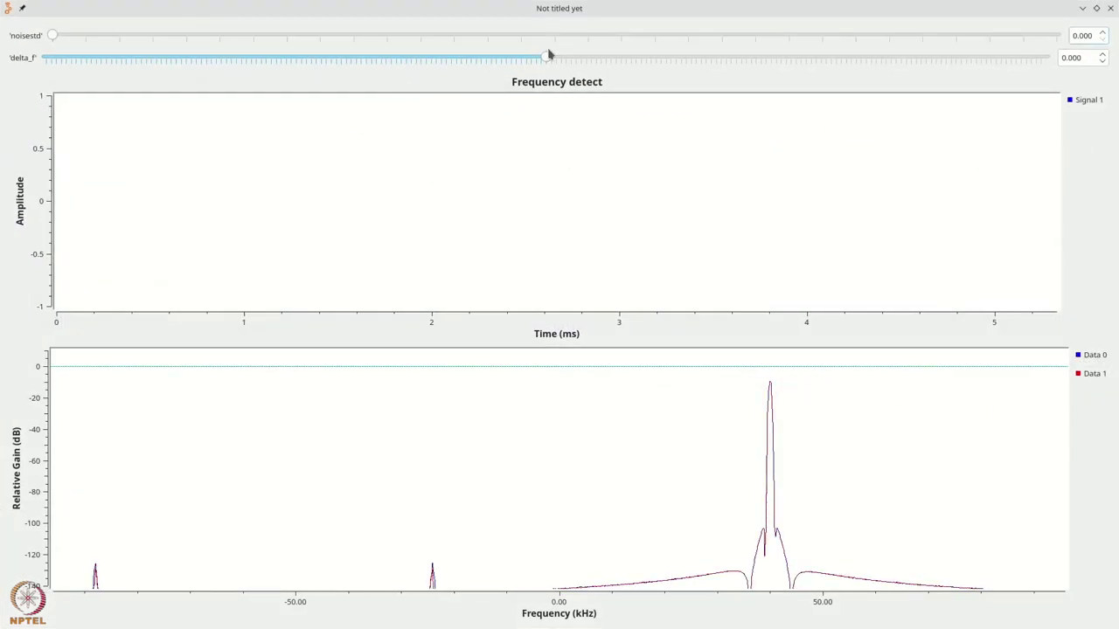
drag(550, 59, 645, 57)
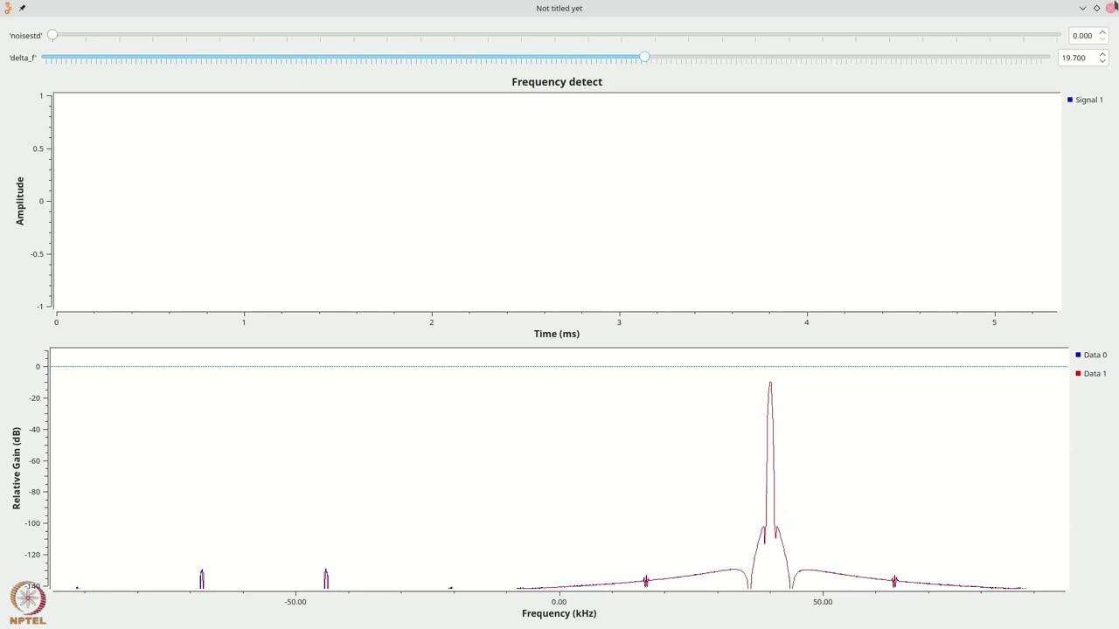
click(1104, 33)
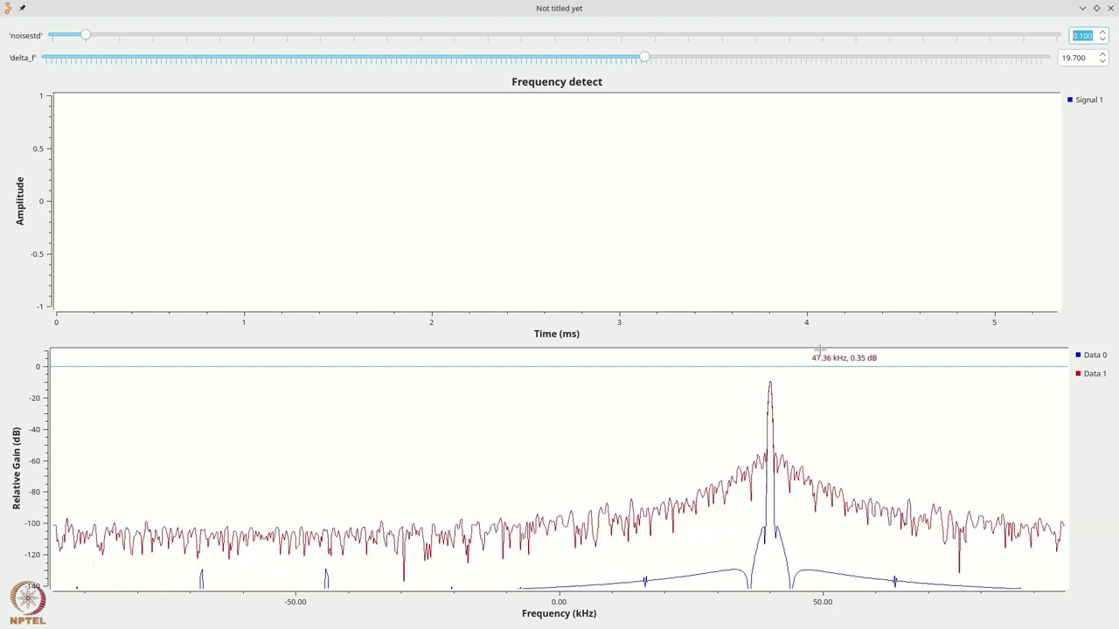
click(1110, 8)
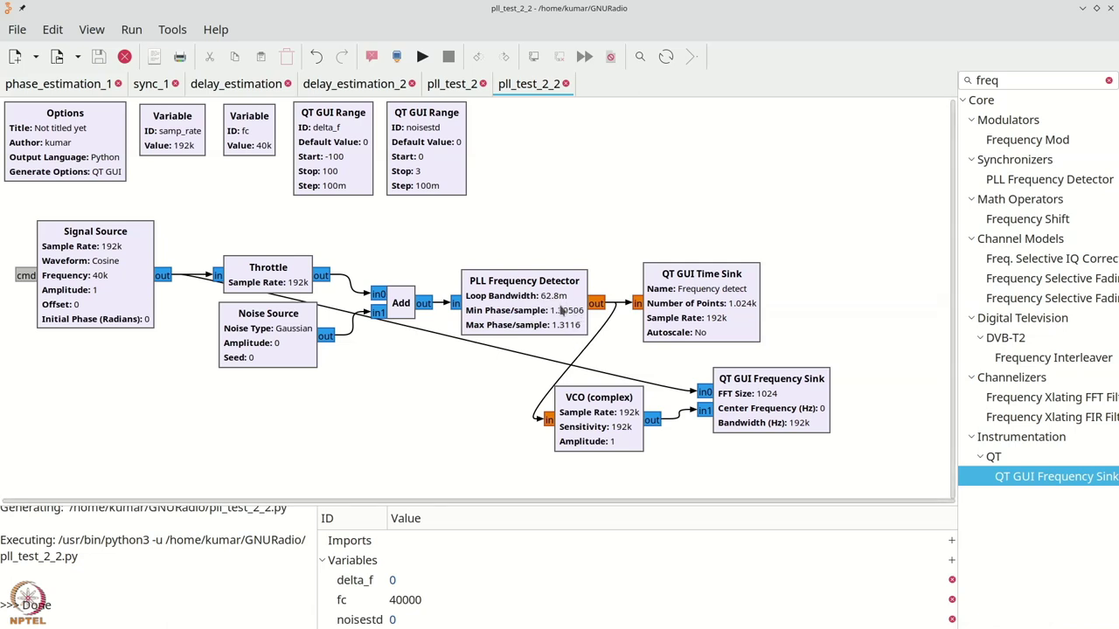
Step: Delete the connection between the PLL Frequency Detector output and the VCO (complex) input
click(597, 339)
key(Delete)
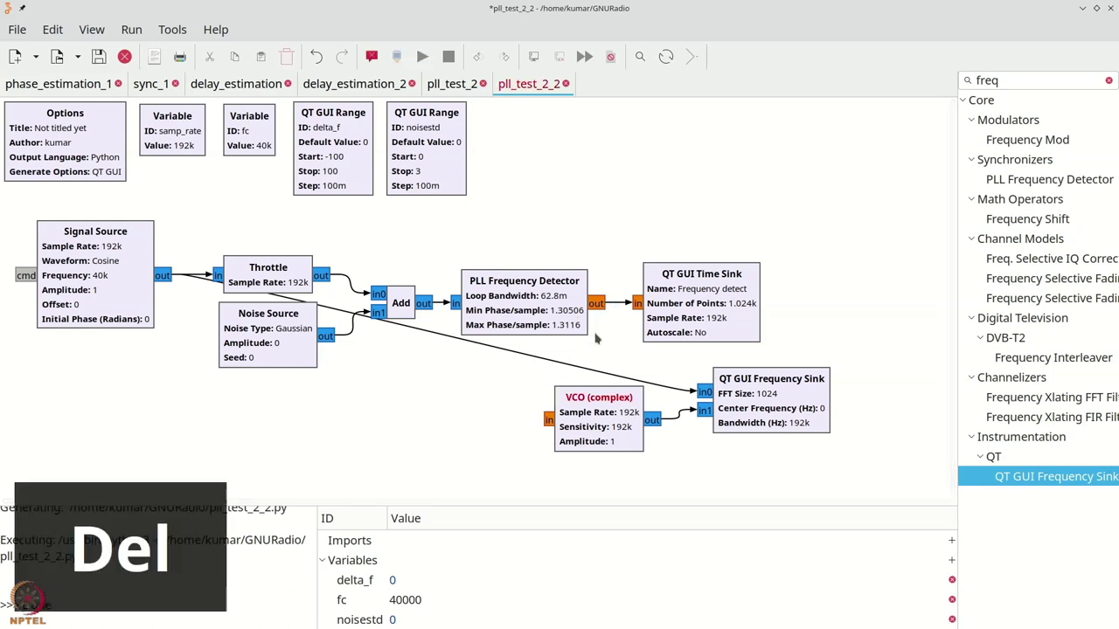
key(ctrl+f)
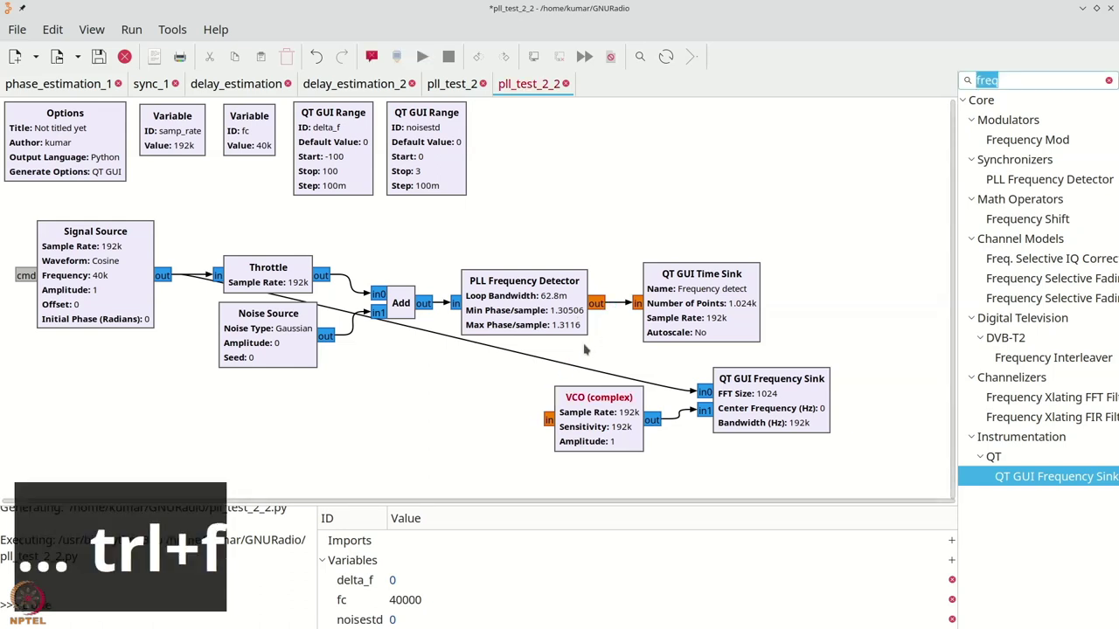
text(low)
drag(1021, 162, 439, 392)
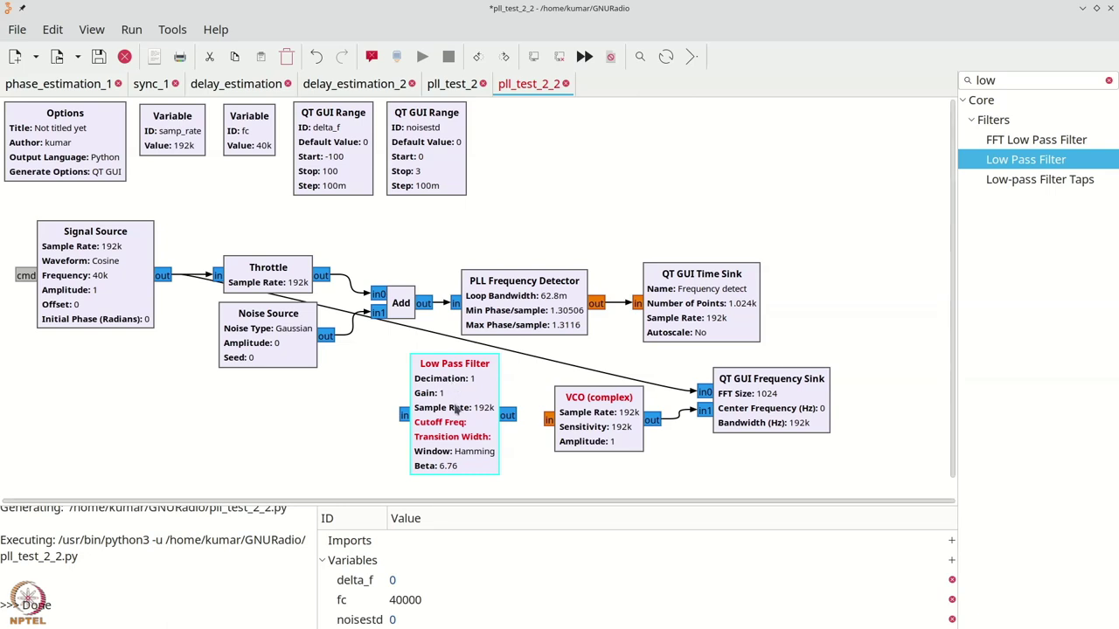
key(Delete)
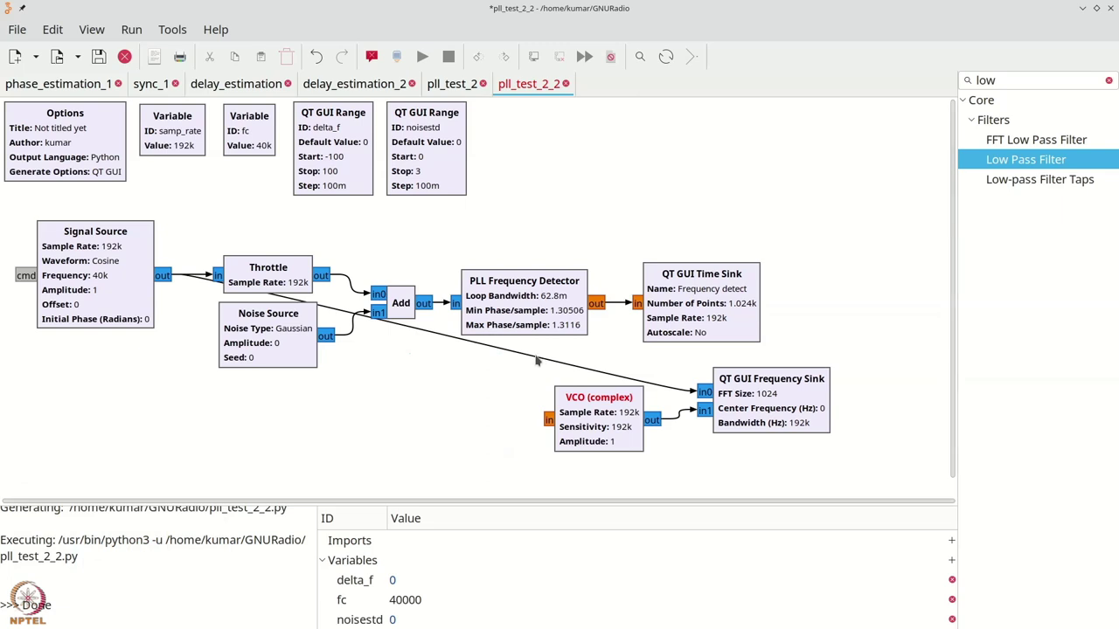
Step: Search the block library for "interpo" and add an Interpolating FIR Filter beside the VCO (complex) input
key(ctrl+f)
text(i)
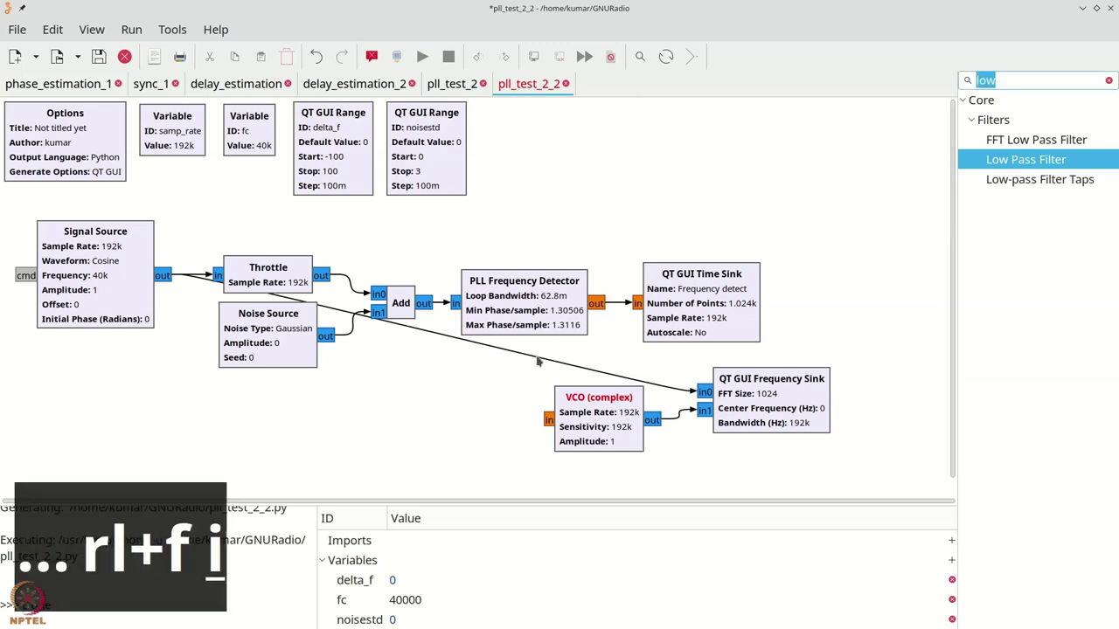
text(n)
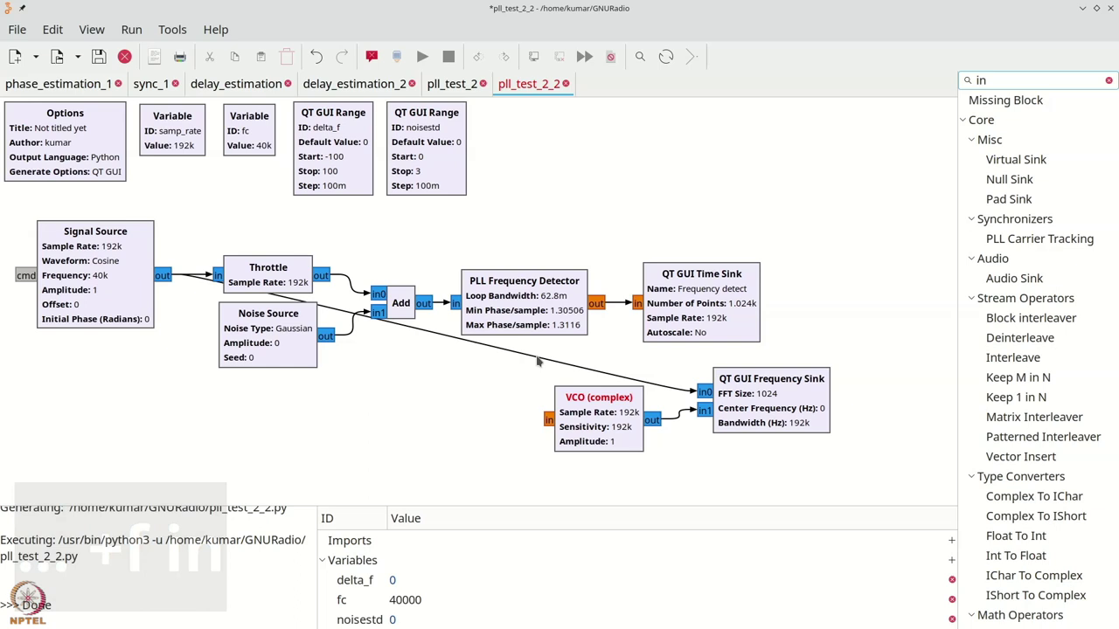
text(terpo)
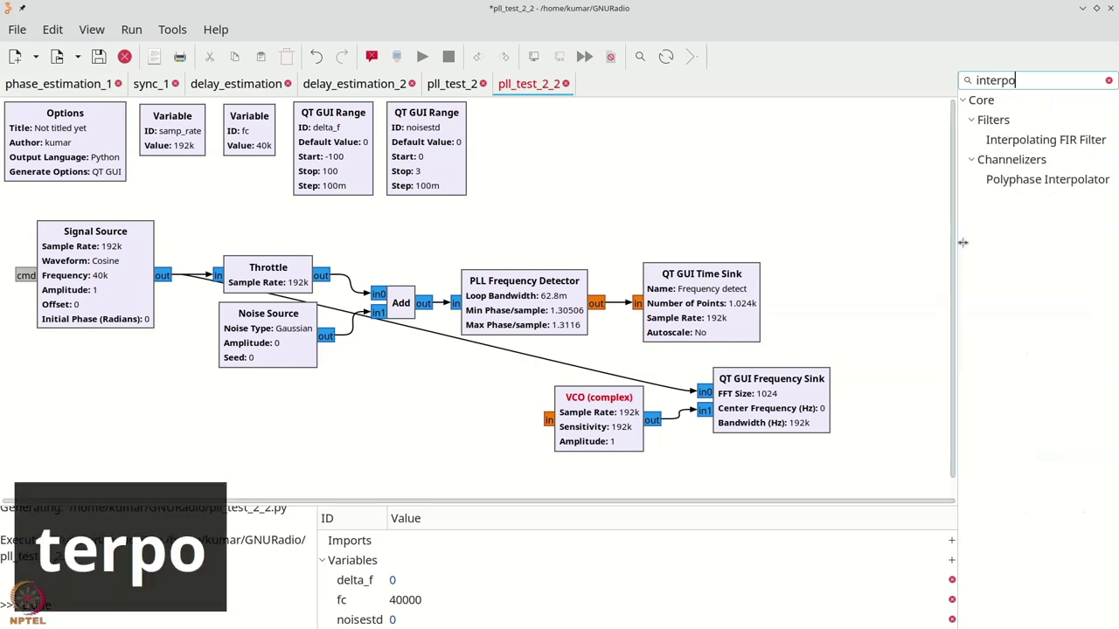
drag(1046, 140, 436, 418)
Step: Set the Interpolating FIR Filter's type to Float->Float (Real Taps) and its taps to [0.1]*10
double_click(435, 418)
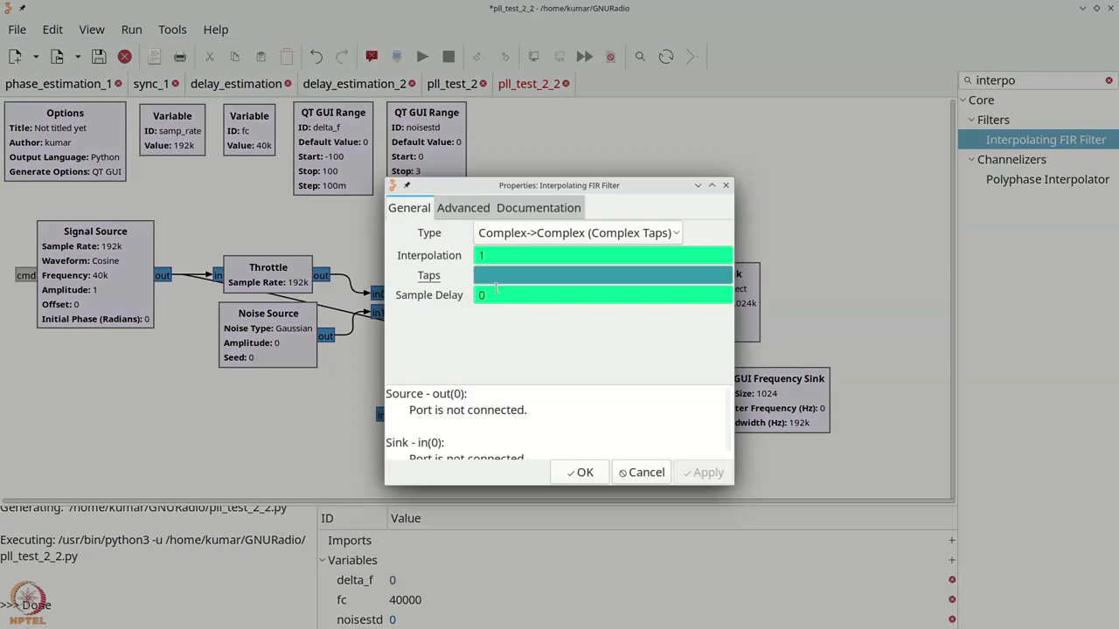
click(541, 234)
click(519, 298)
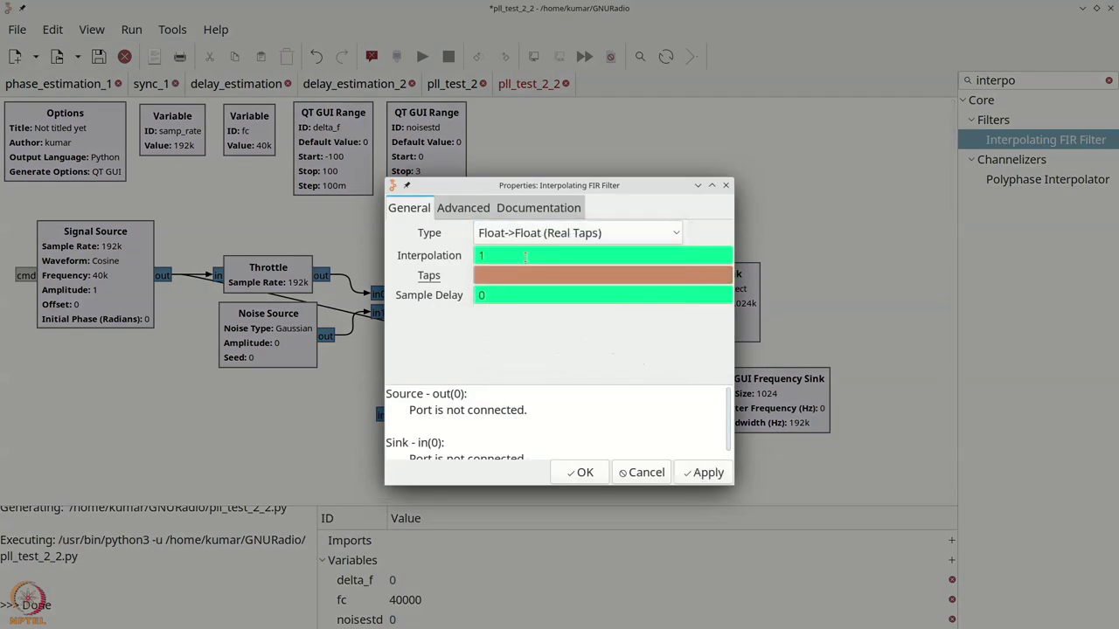
click(494, 276)
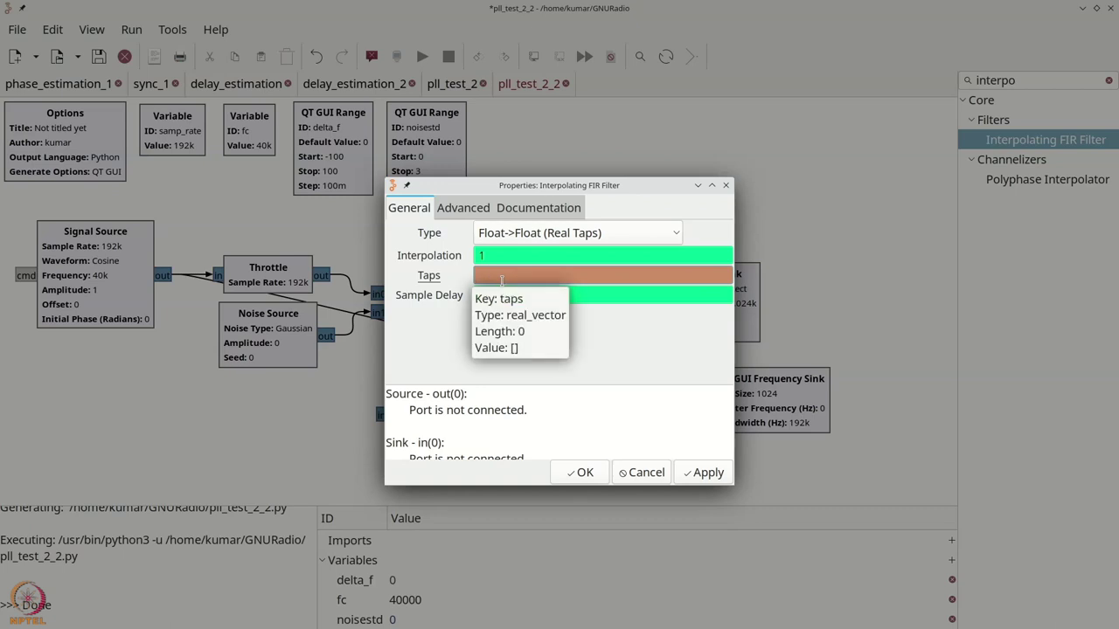
text([1])
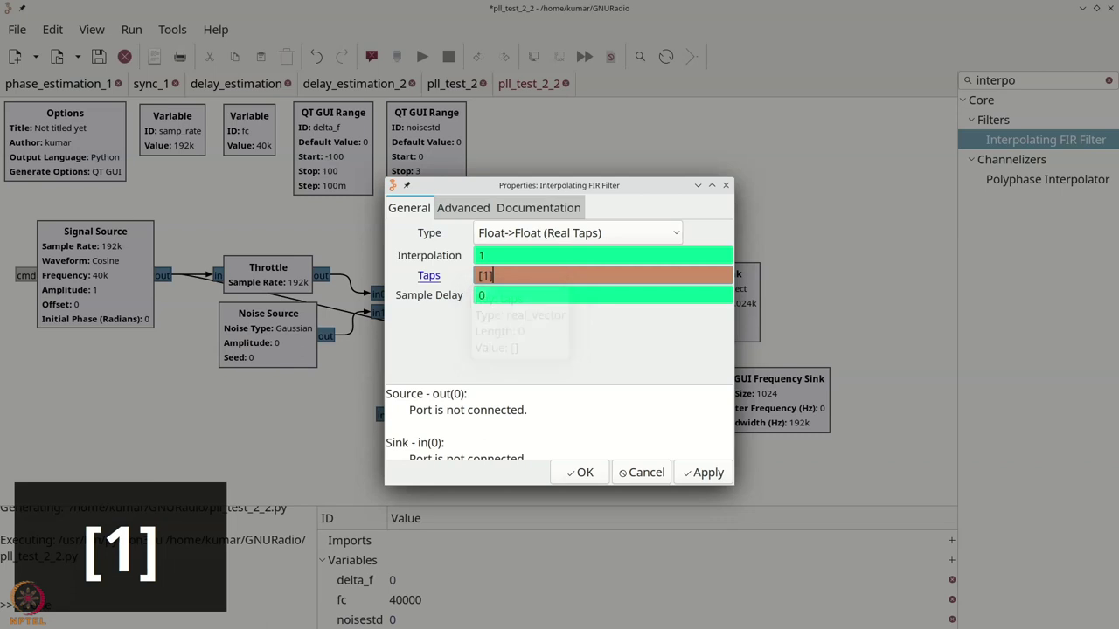
text(*)
key(ctrl+a)
text([0.1]*10)
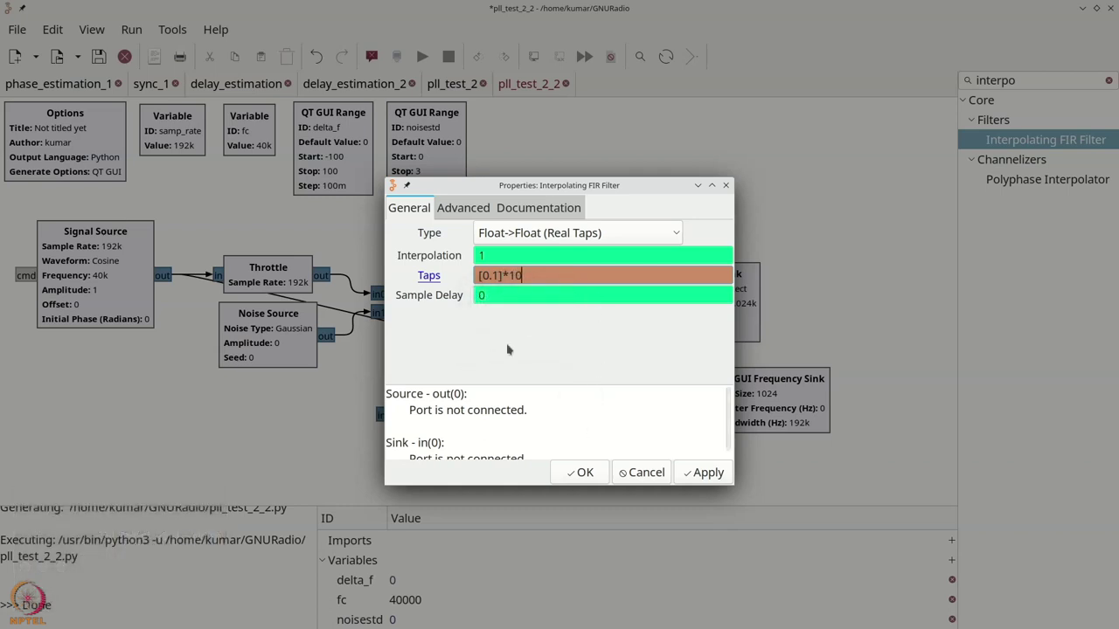
click(581, 472)
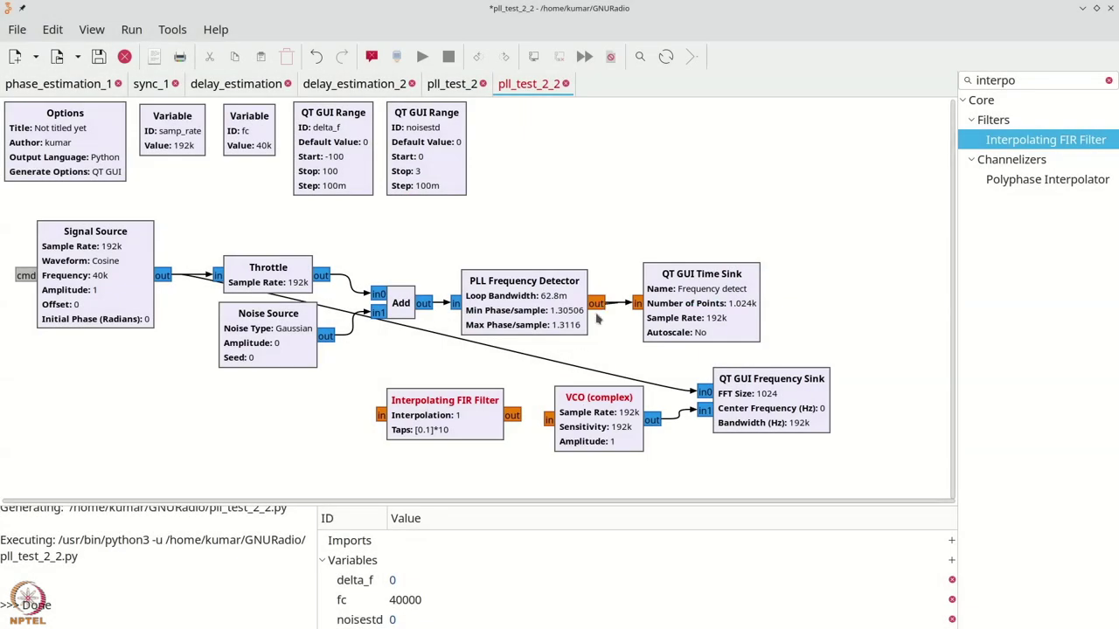
Step: Connect the PLL Frequency Detector output to the Interpolating FIR Filter input, and the filter's output to the VCO (complex) input
click(389, 418)
click(588, 311)
click(382, 416)
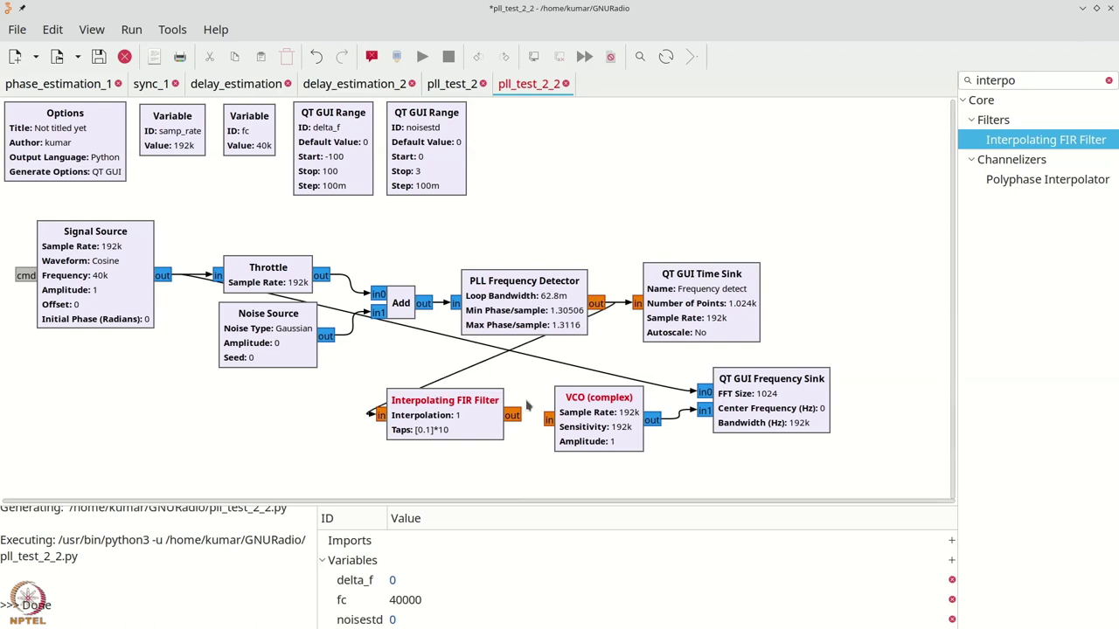
click(547, 421)
Step: Run the flowgraph and examine the filtered VCO spectrum with noisestd at 0.2, closing the output window when finished
key(F6)
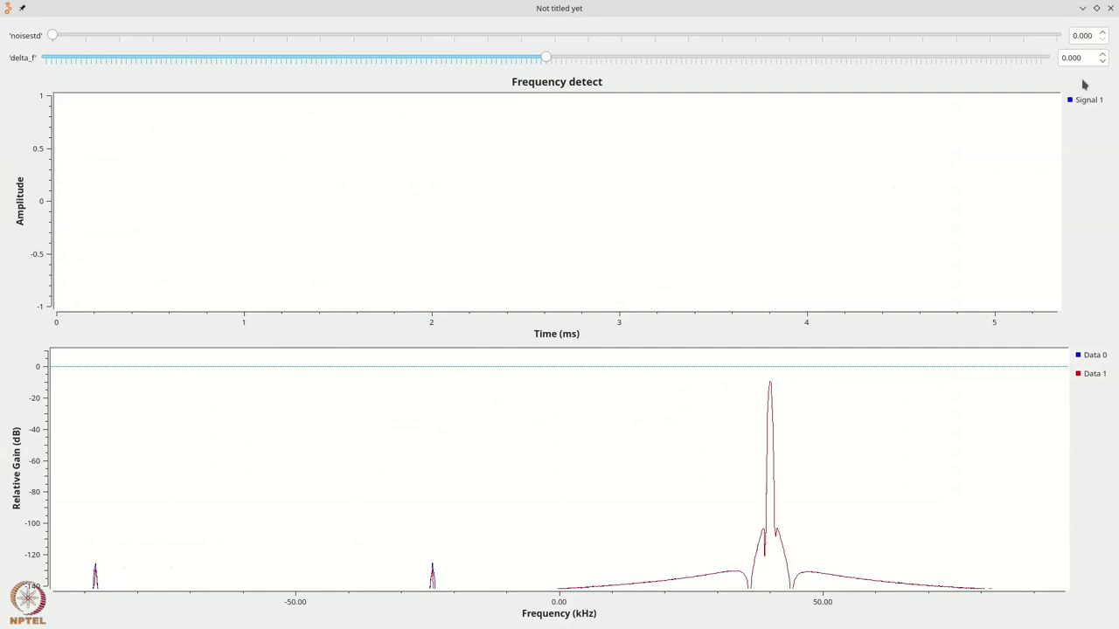
click(1102, 32)
click(1102, 31)
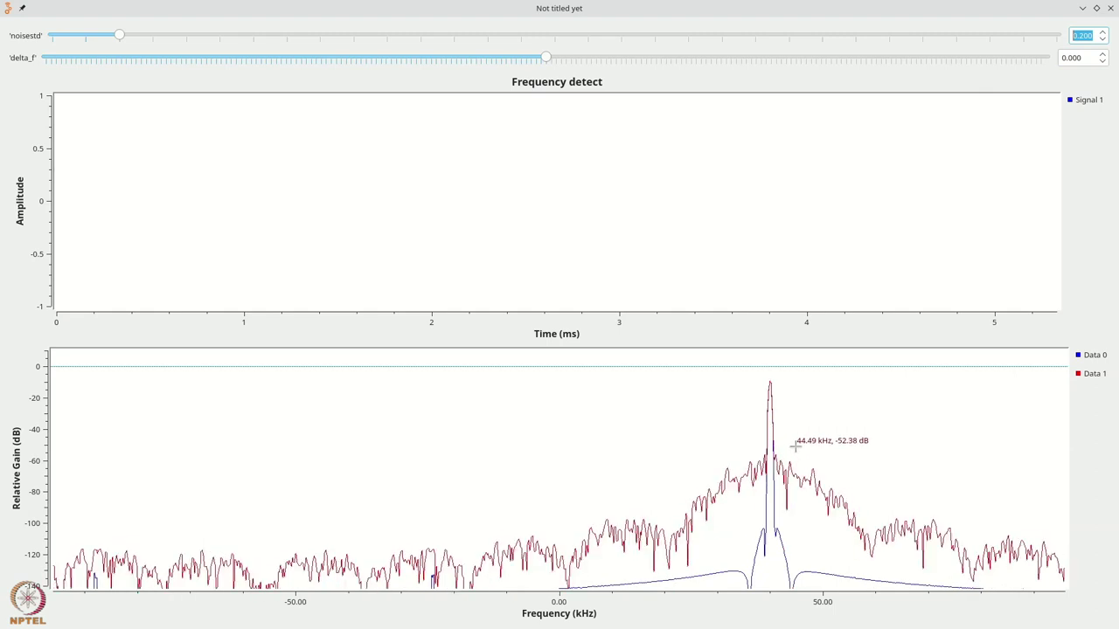
click(1111, 7)
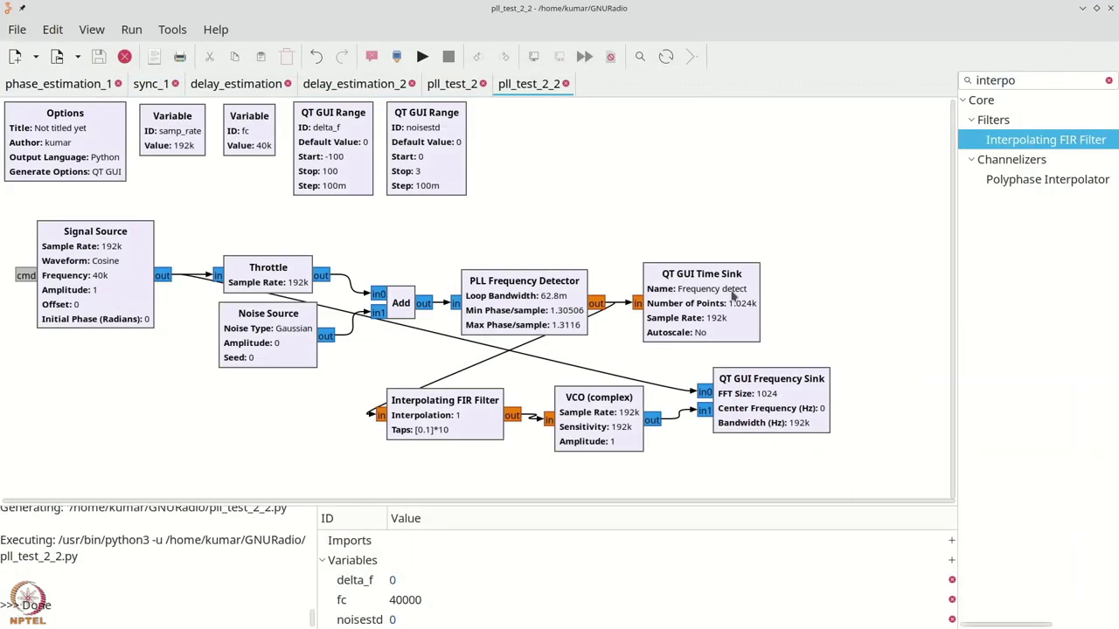
Step: Change the Interpolating FIR Filter's taps to [0.01]*100
double_click(487, 417)
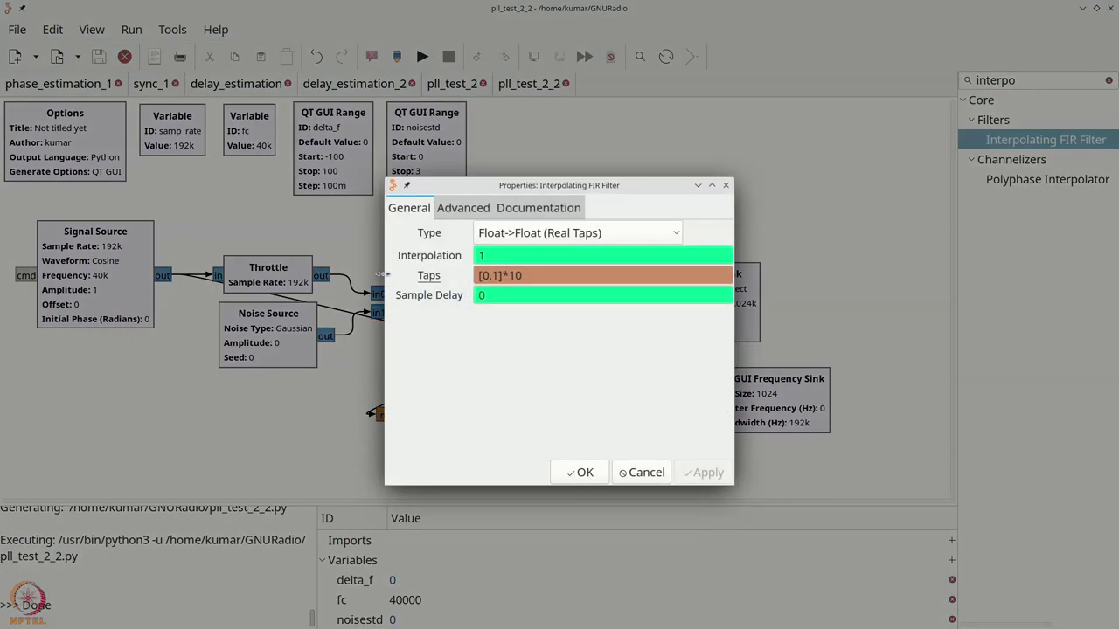
drag(487, 275, 492, 276)
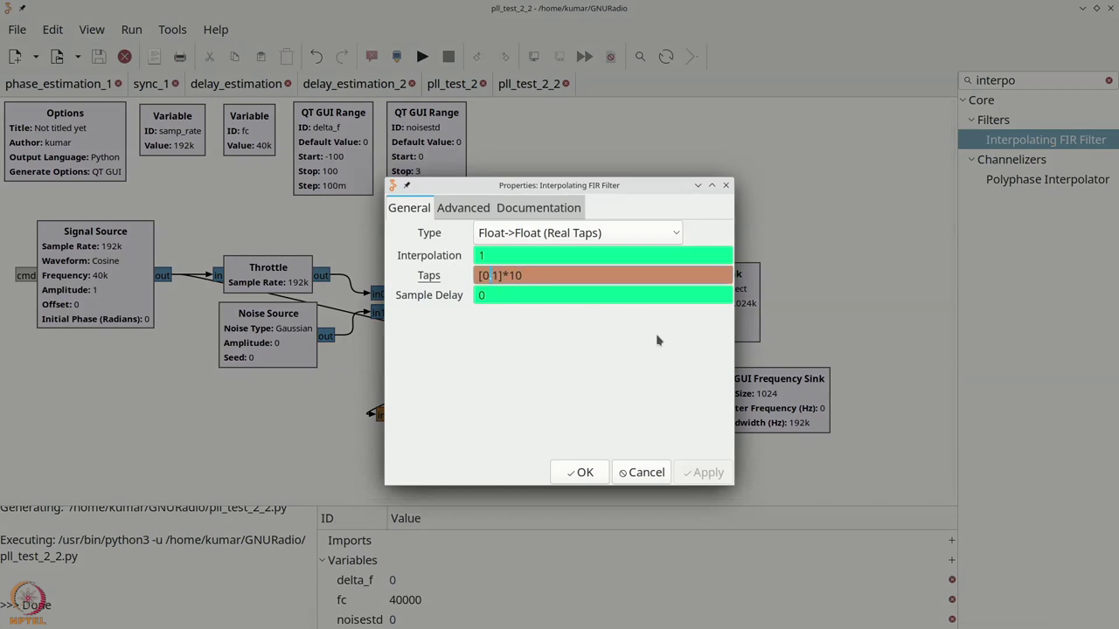
key(Right)
text(0)
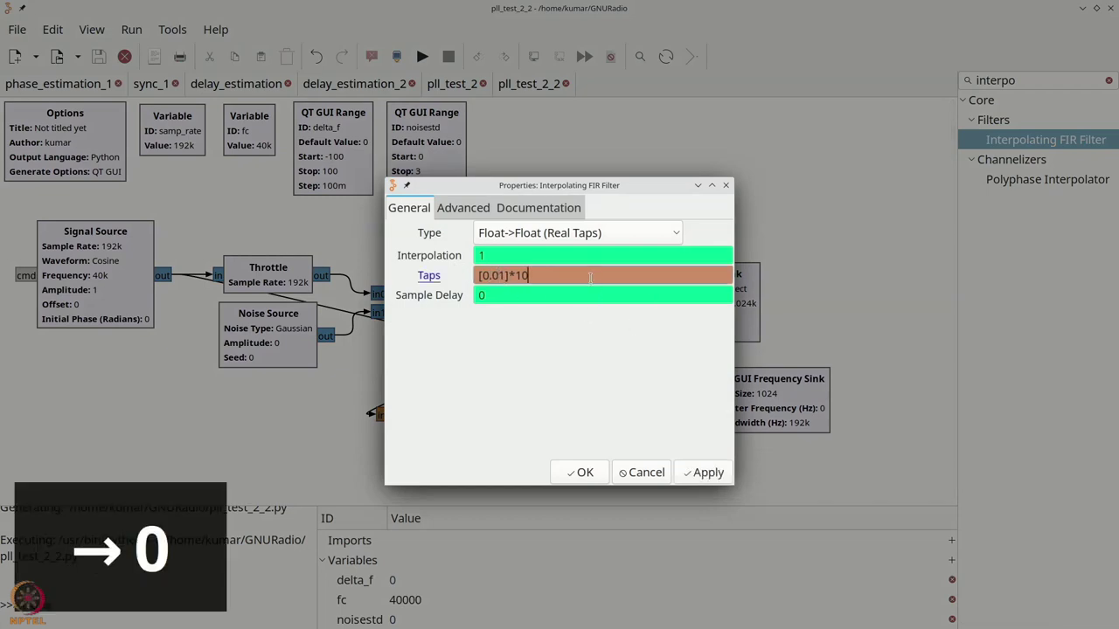
text(0)
click(580, 472)
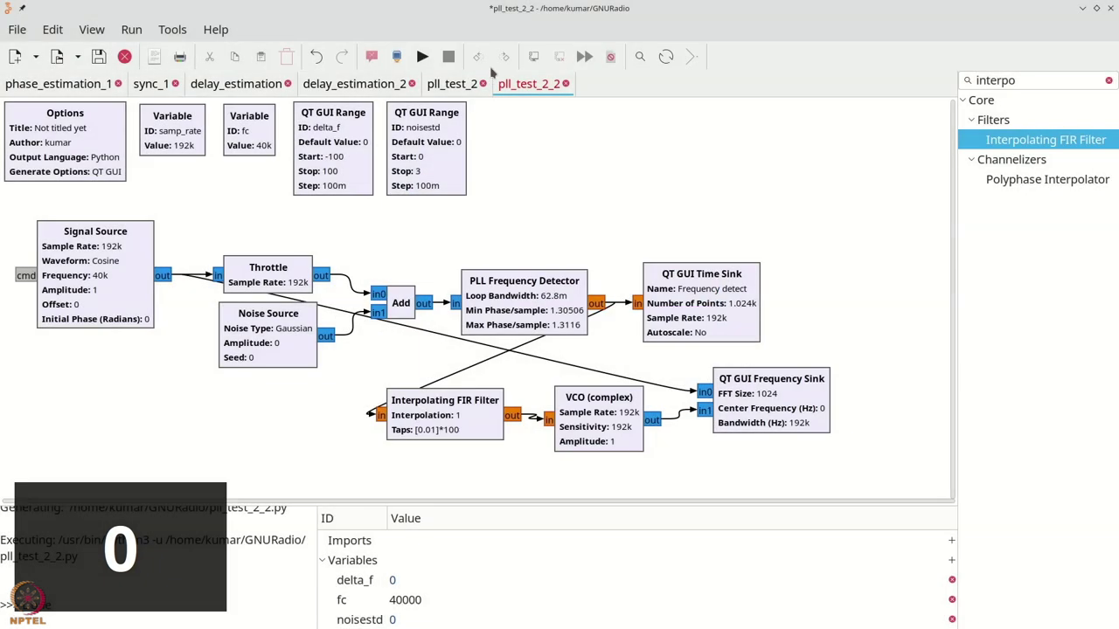
Step: Run the flowgraph, raise noisestd to 0.1 to examine the VCO spectrum, and close the output window
click(423, 56)
click(1102, 31)
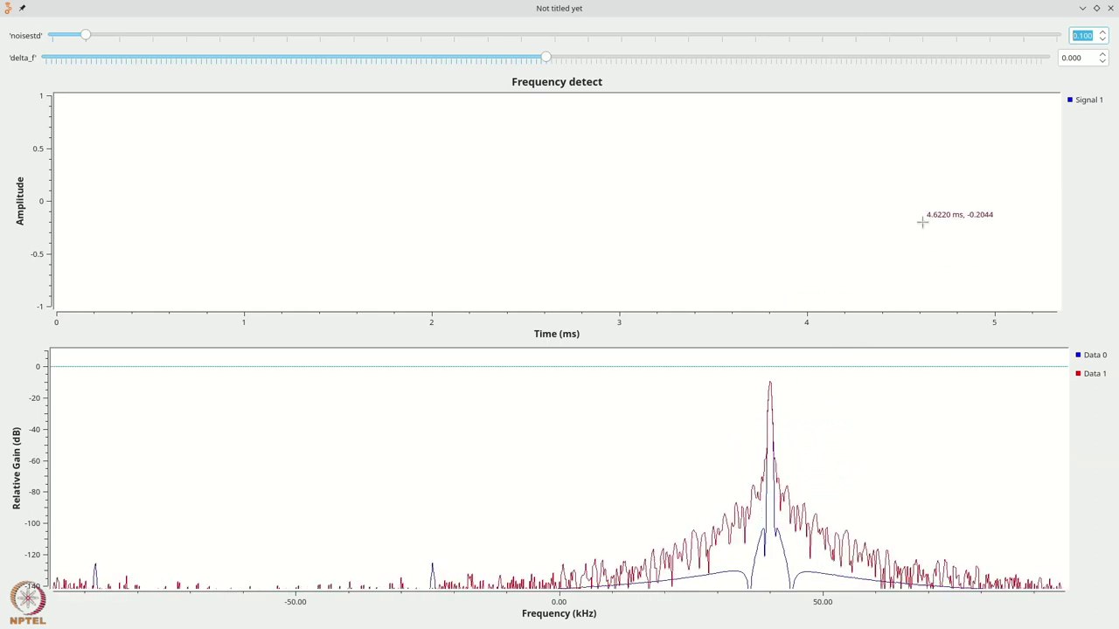
key(alt+F4)
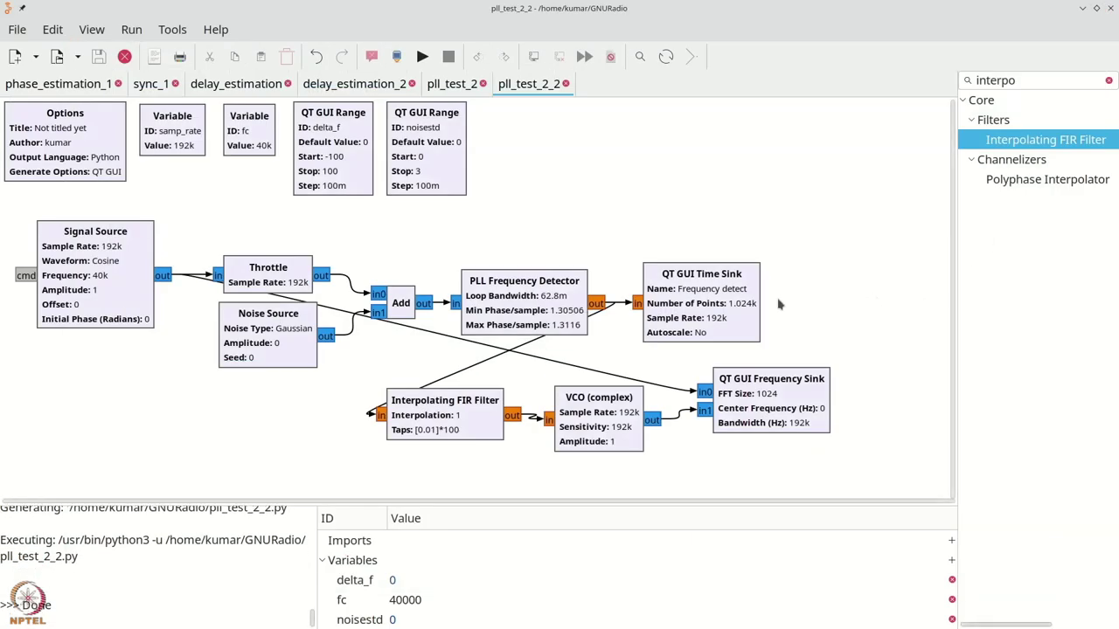
Step: Delete the Frequency detect time sink, search the block library for "time", and add a new QT GUI Time Sink above the frequency sink
drag(694, 289, 713, 271)
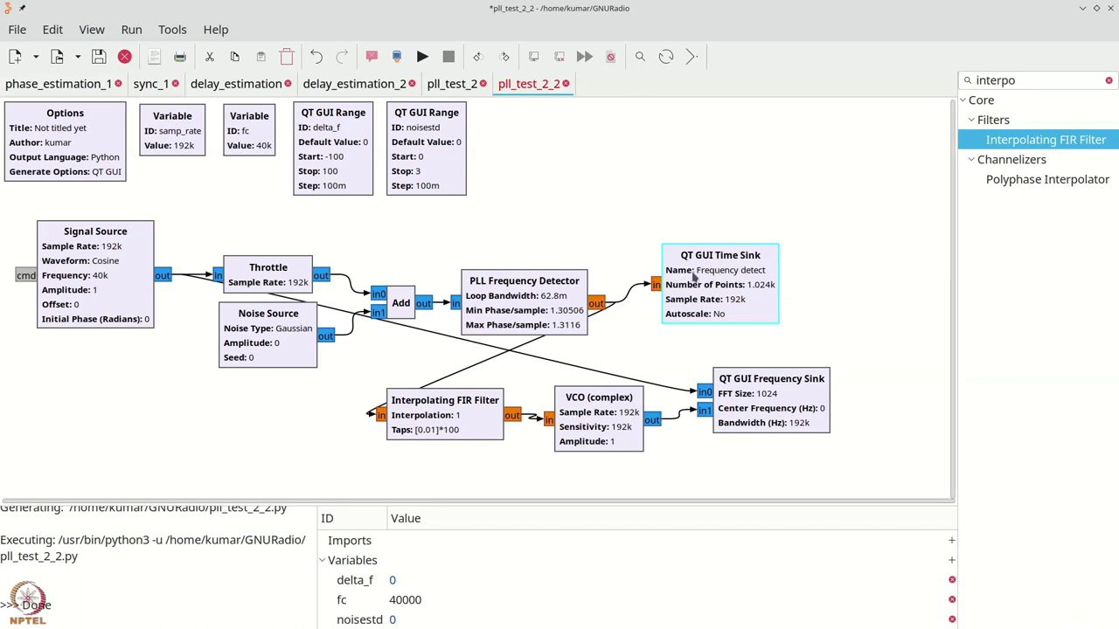
key(Delete)
key(ctrl+f)
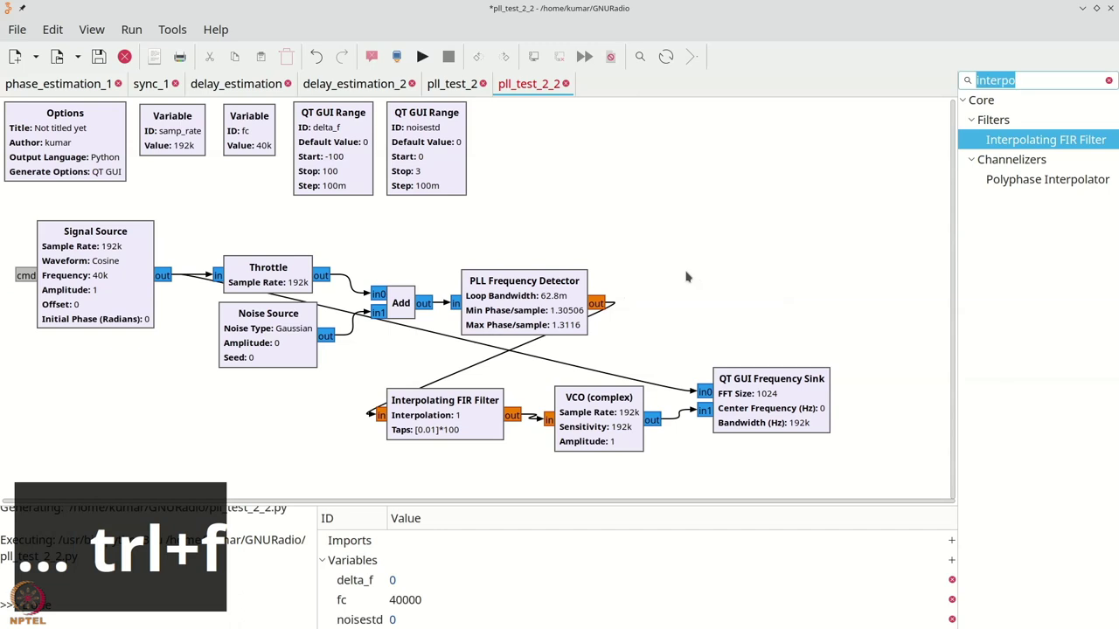
text(time)
drag(1041, 298, 738, 219)
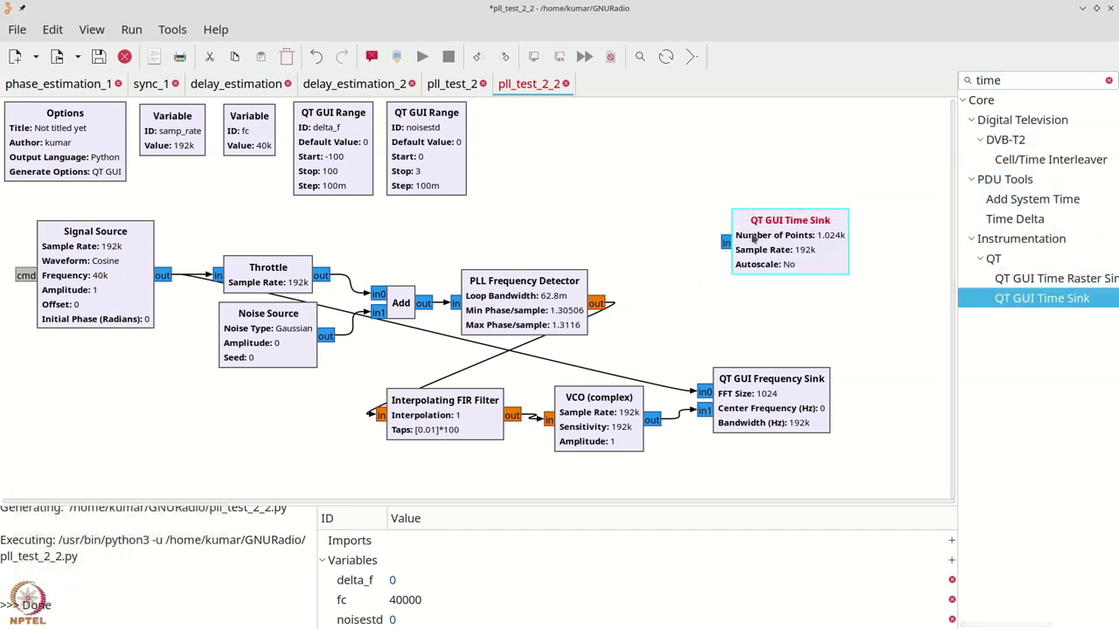
Step: Set the new QT GUI Time Sink's number of inputs to 2
double_click(754, 238)
scroll(482, 350, down, 1)
double_click(495, 371)
text(2)
click(579, 473)
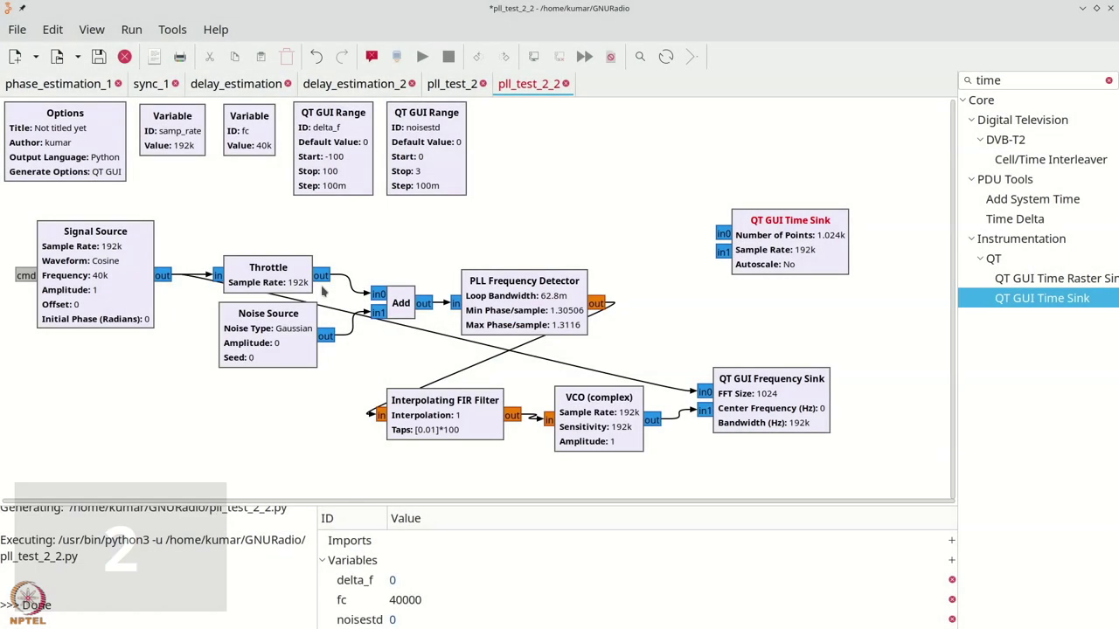
Step: Connect the Signal Source output to the time sink's in0 and the VCO (complex) output to its in1
click(723, 233)
click(651, 421)
click(723, 252)
Step: Run the flowgraph, enlarge the time plot around 2.5 to 3.6 ms, and hide Signal 2 and Signal 4
click(422, 56)
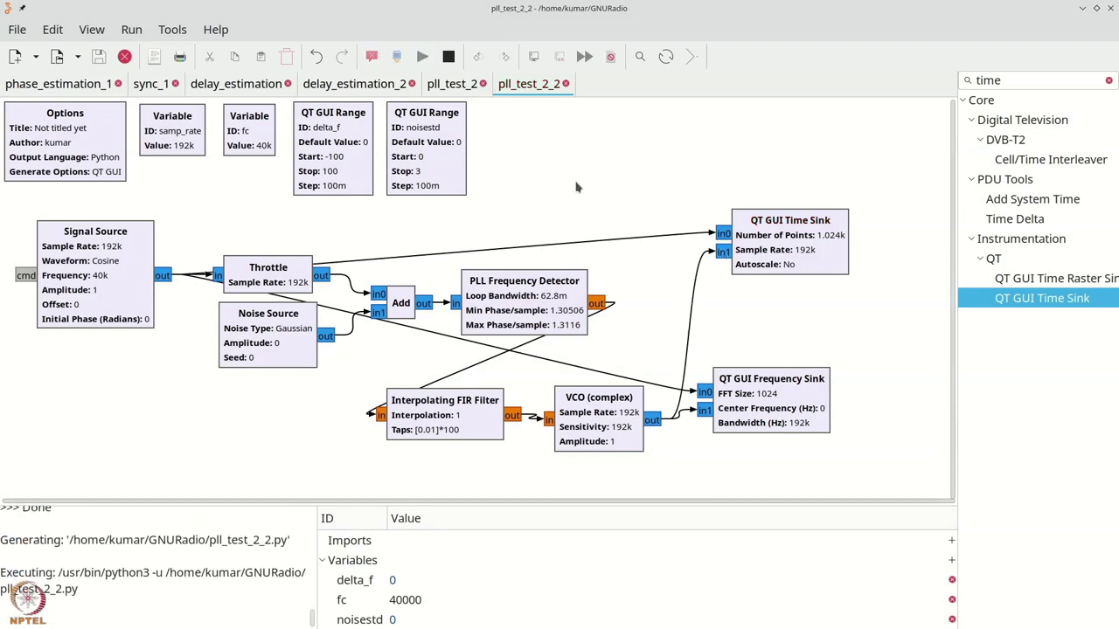
drag(557, 154, 740, 306)
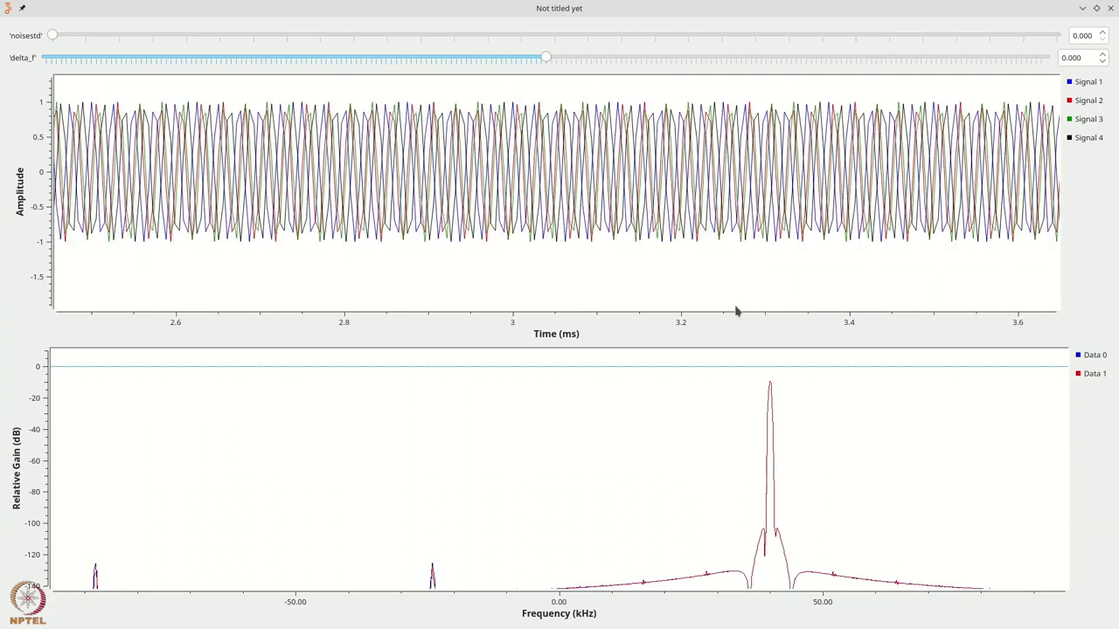
click(1094, 138)
click(1092, 102)
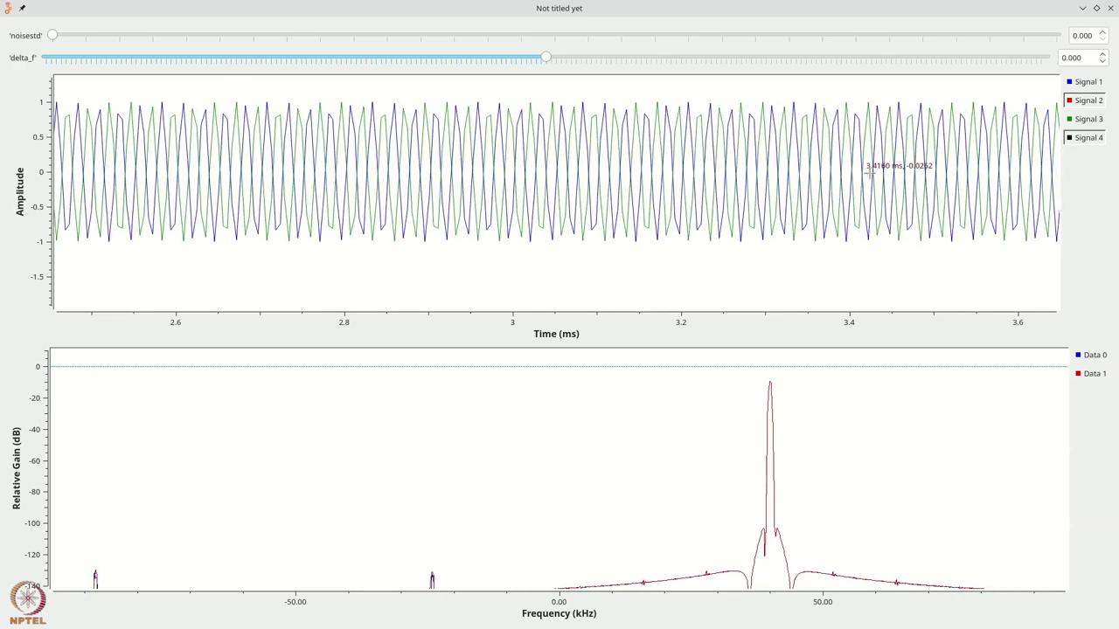
Step: Compare the source and VCO waveforms with delta_f at 21.7 and noisestd raised to 0.6, and close the output window
drag(547, 59, 661, 70)
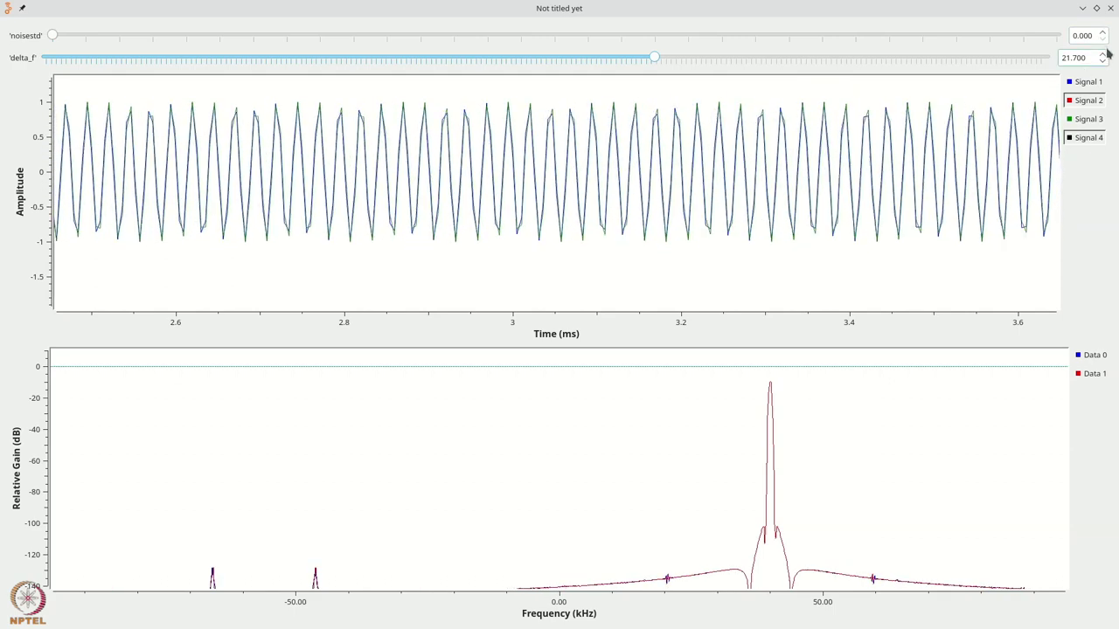
drag(1103, 35, 1103, 35)
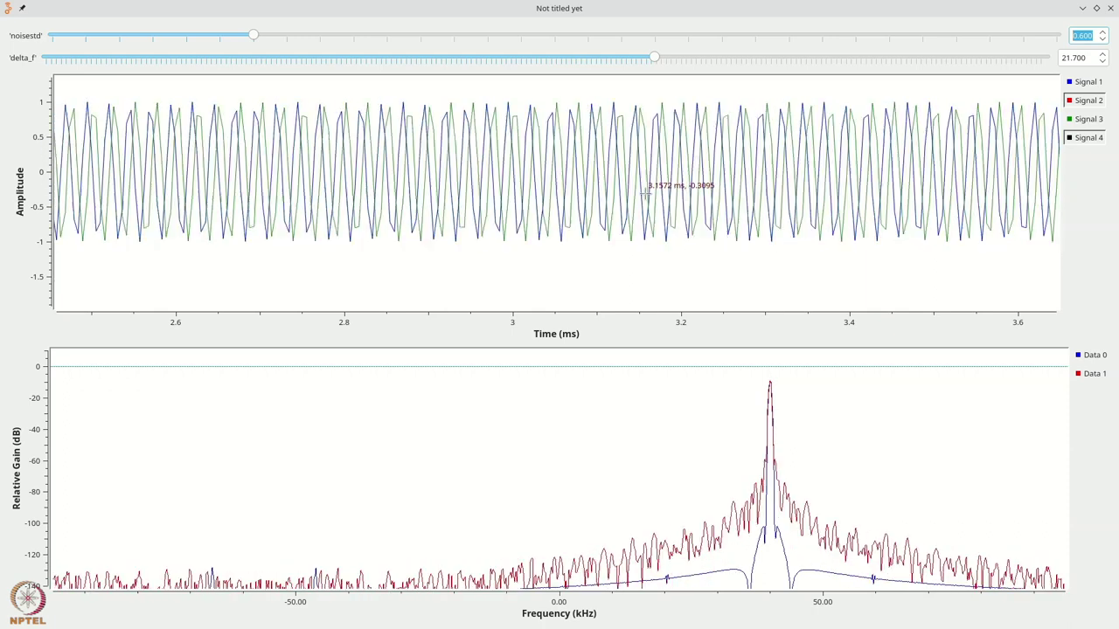
click(1110, 8)
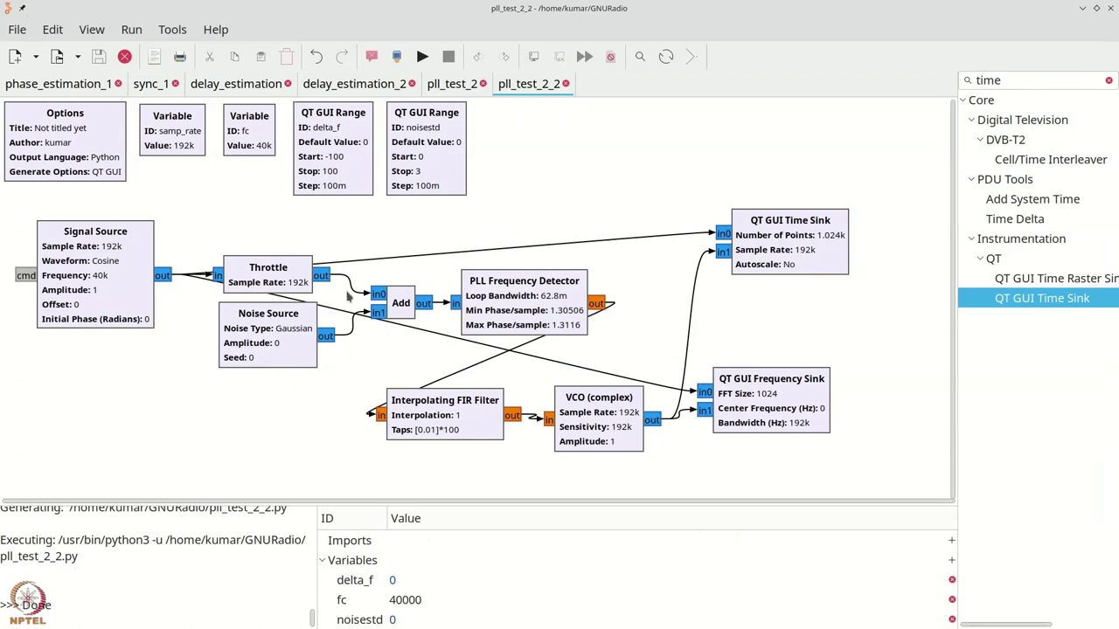
Step: Move the Throttle block up, clear of the Signal Source's connection to the time sink
drag(292, 279, 321, 247)
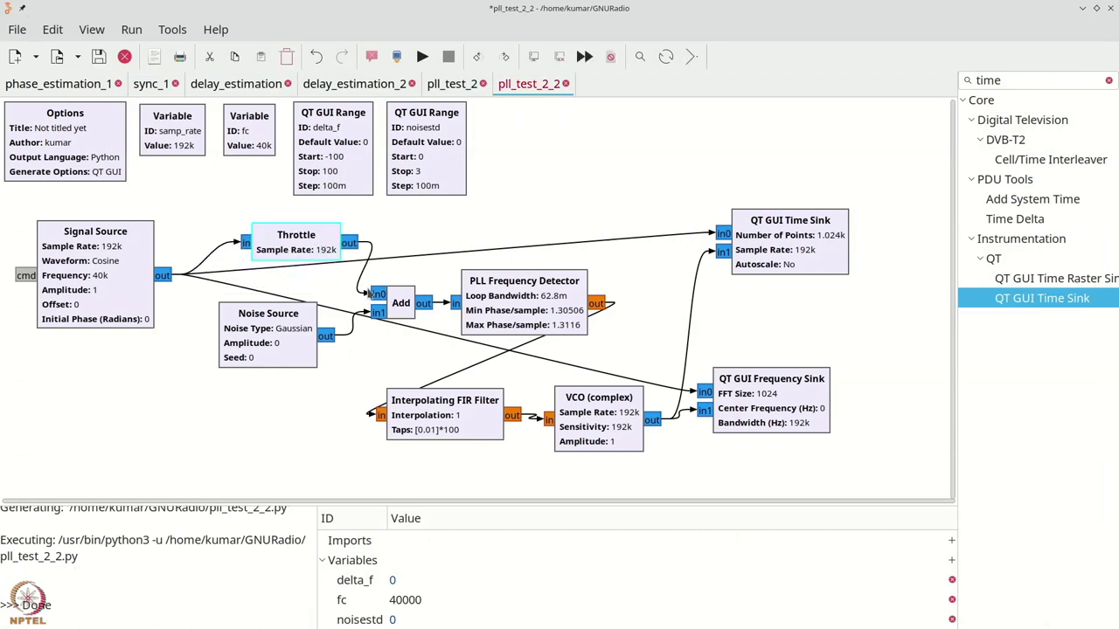